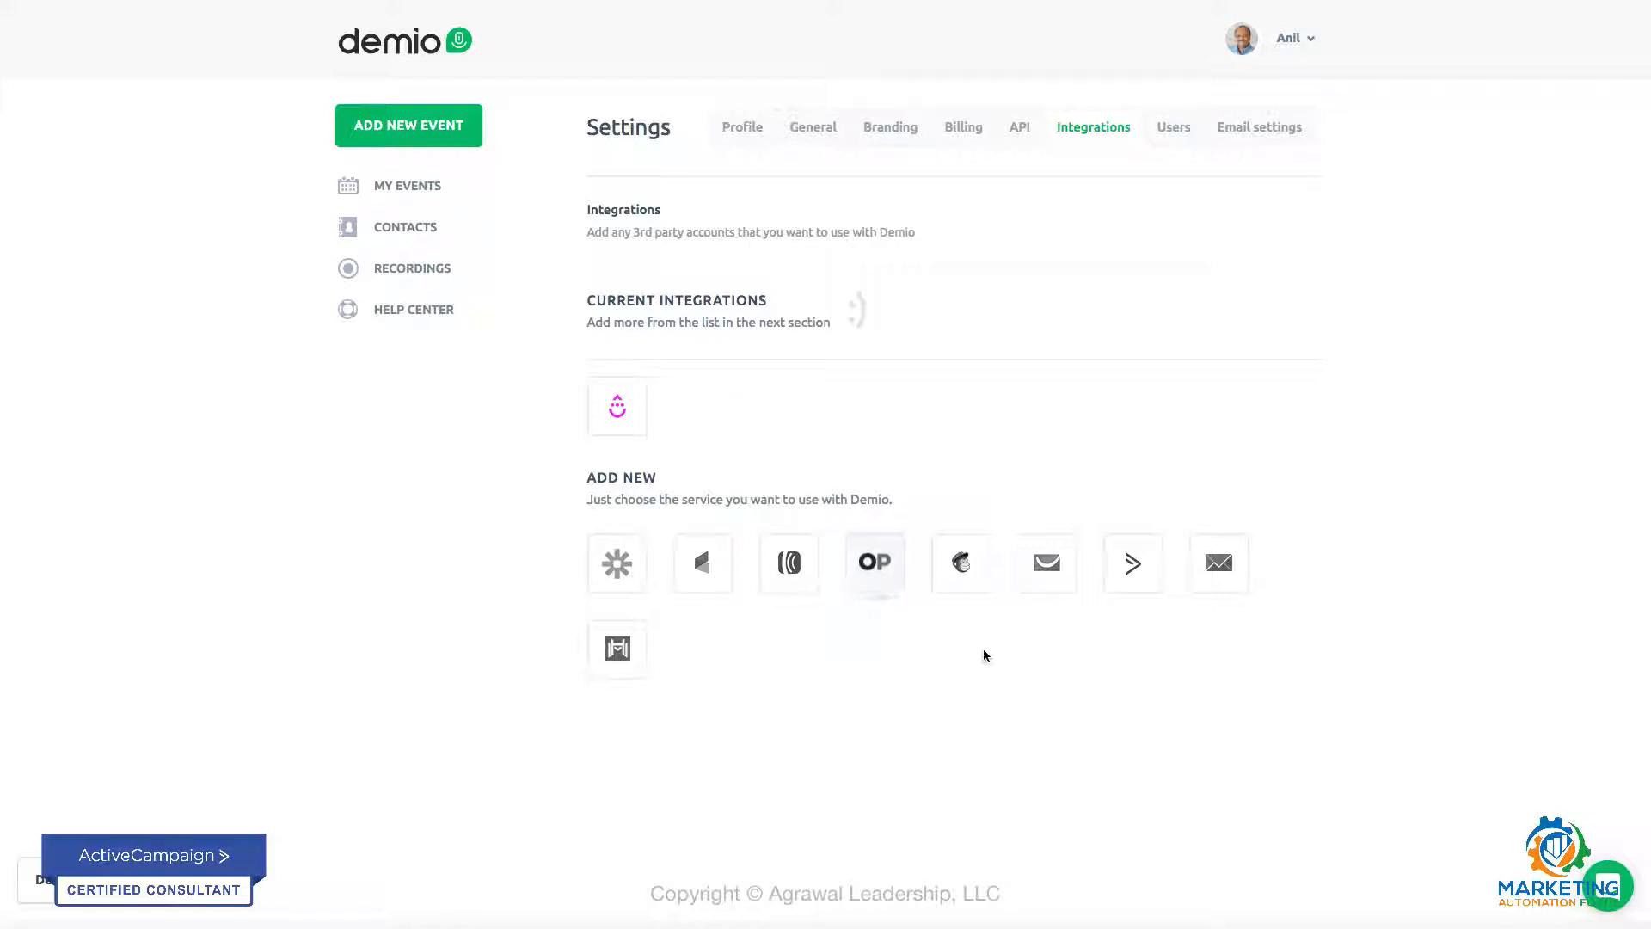
Step: Connect Activecampaign as a new integration, using the API URL and API key copied from the ActiveCampaign developer settings
left_click(1133, 565)
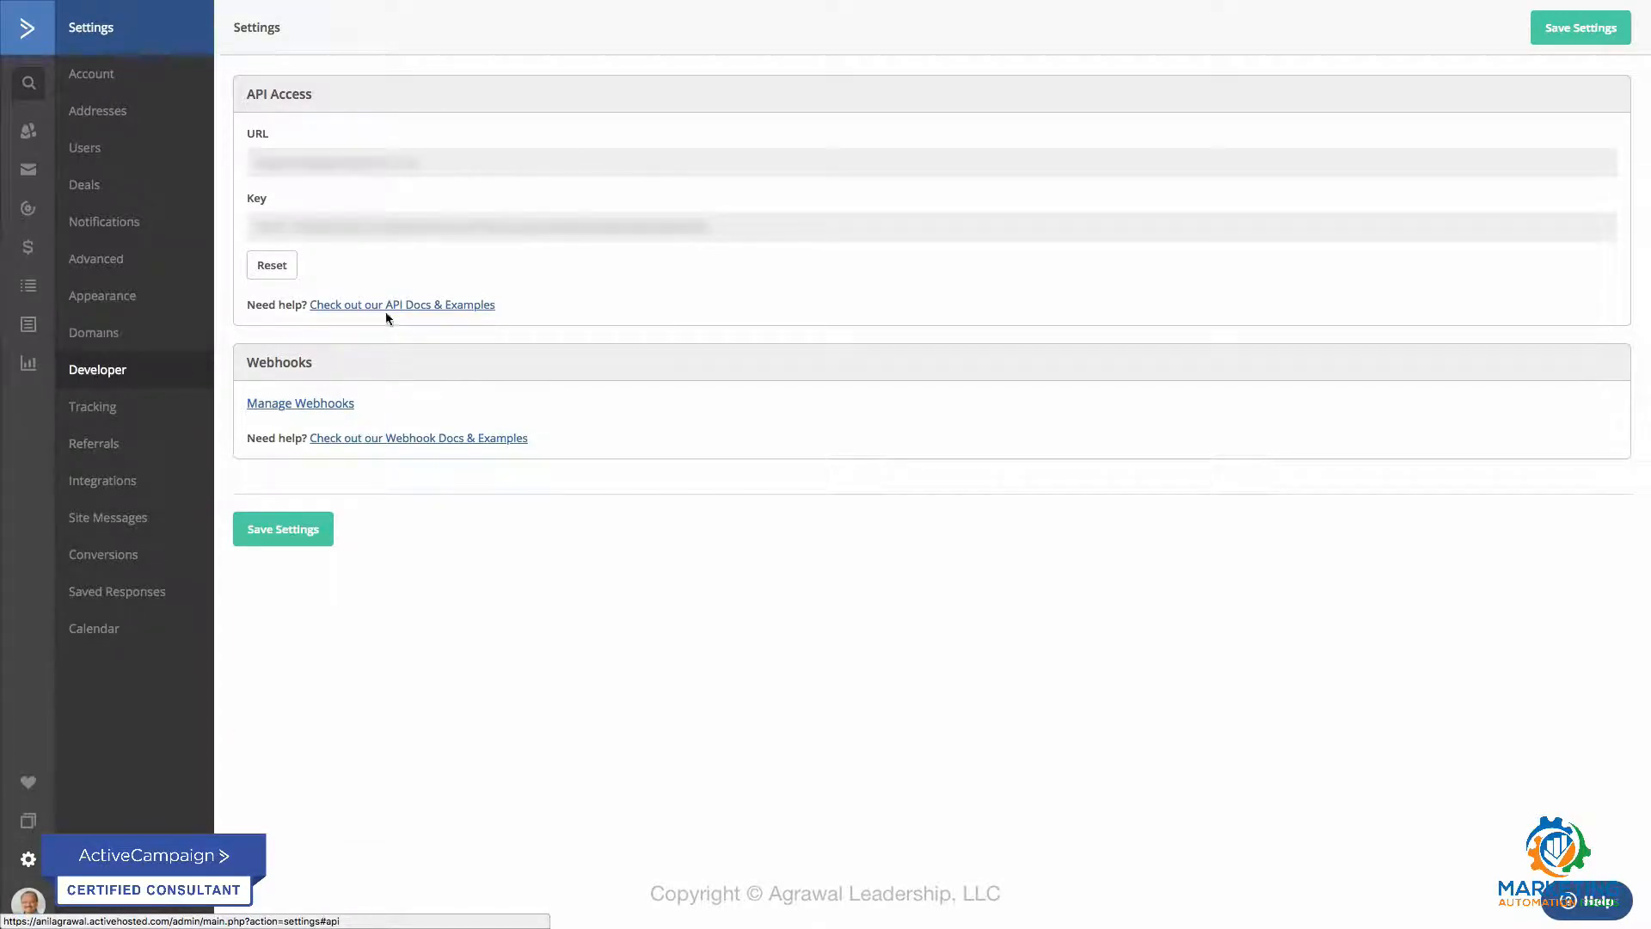
left_click(344, 153)
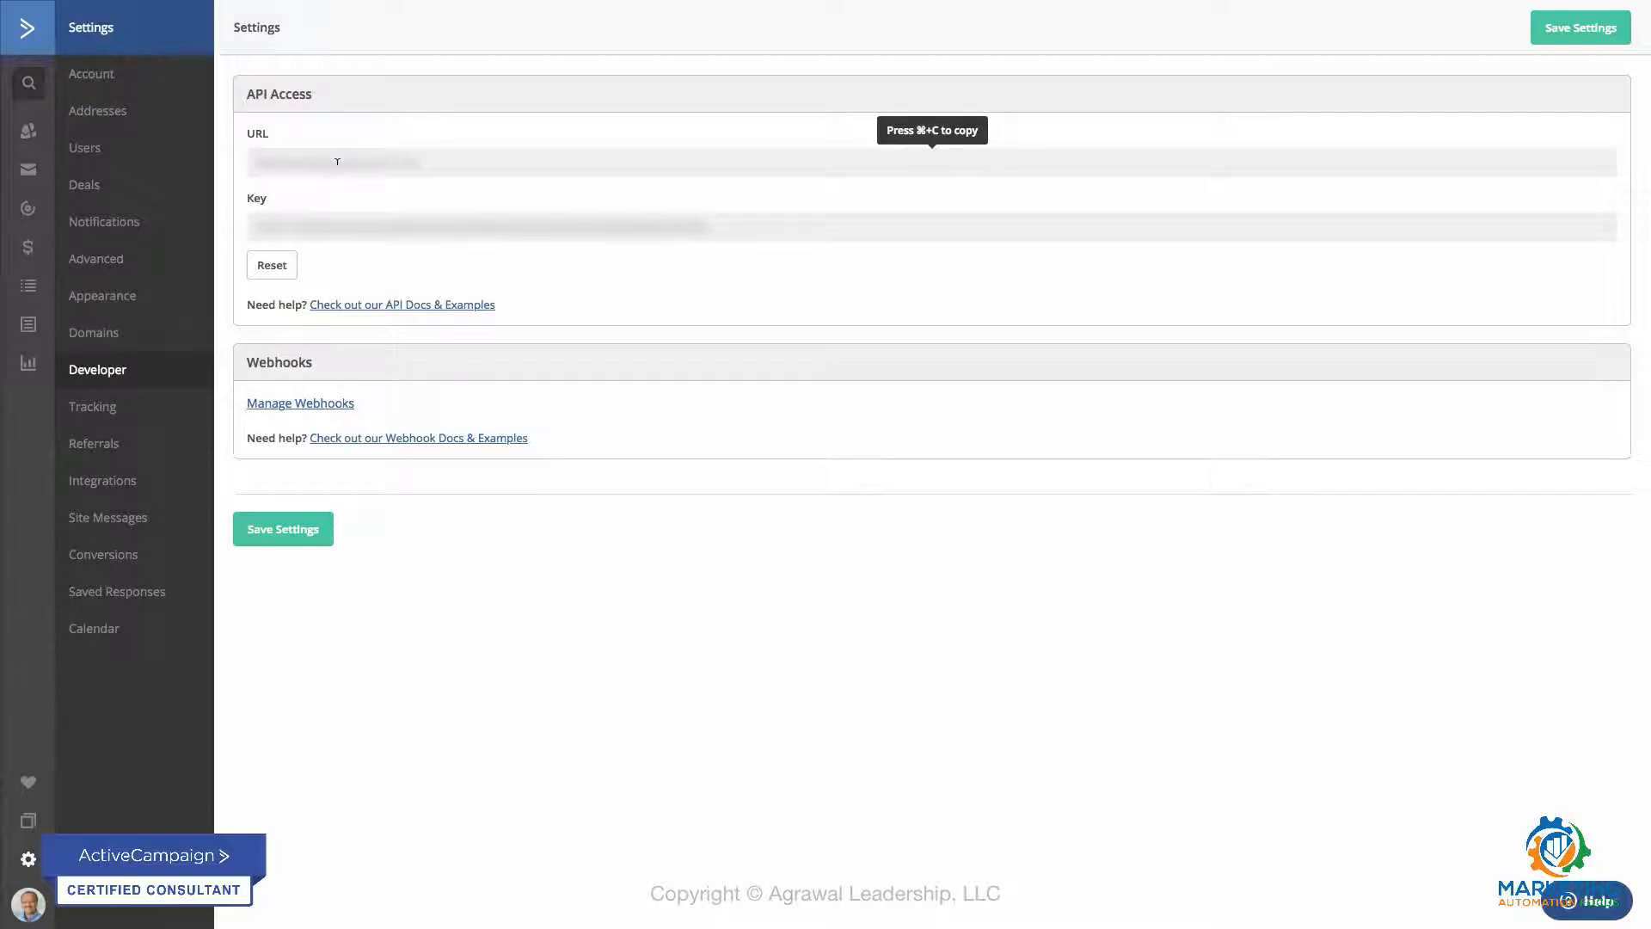
left_click(337, 163)
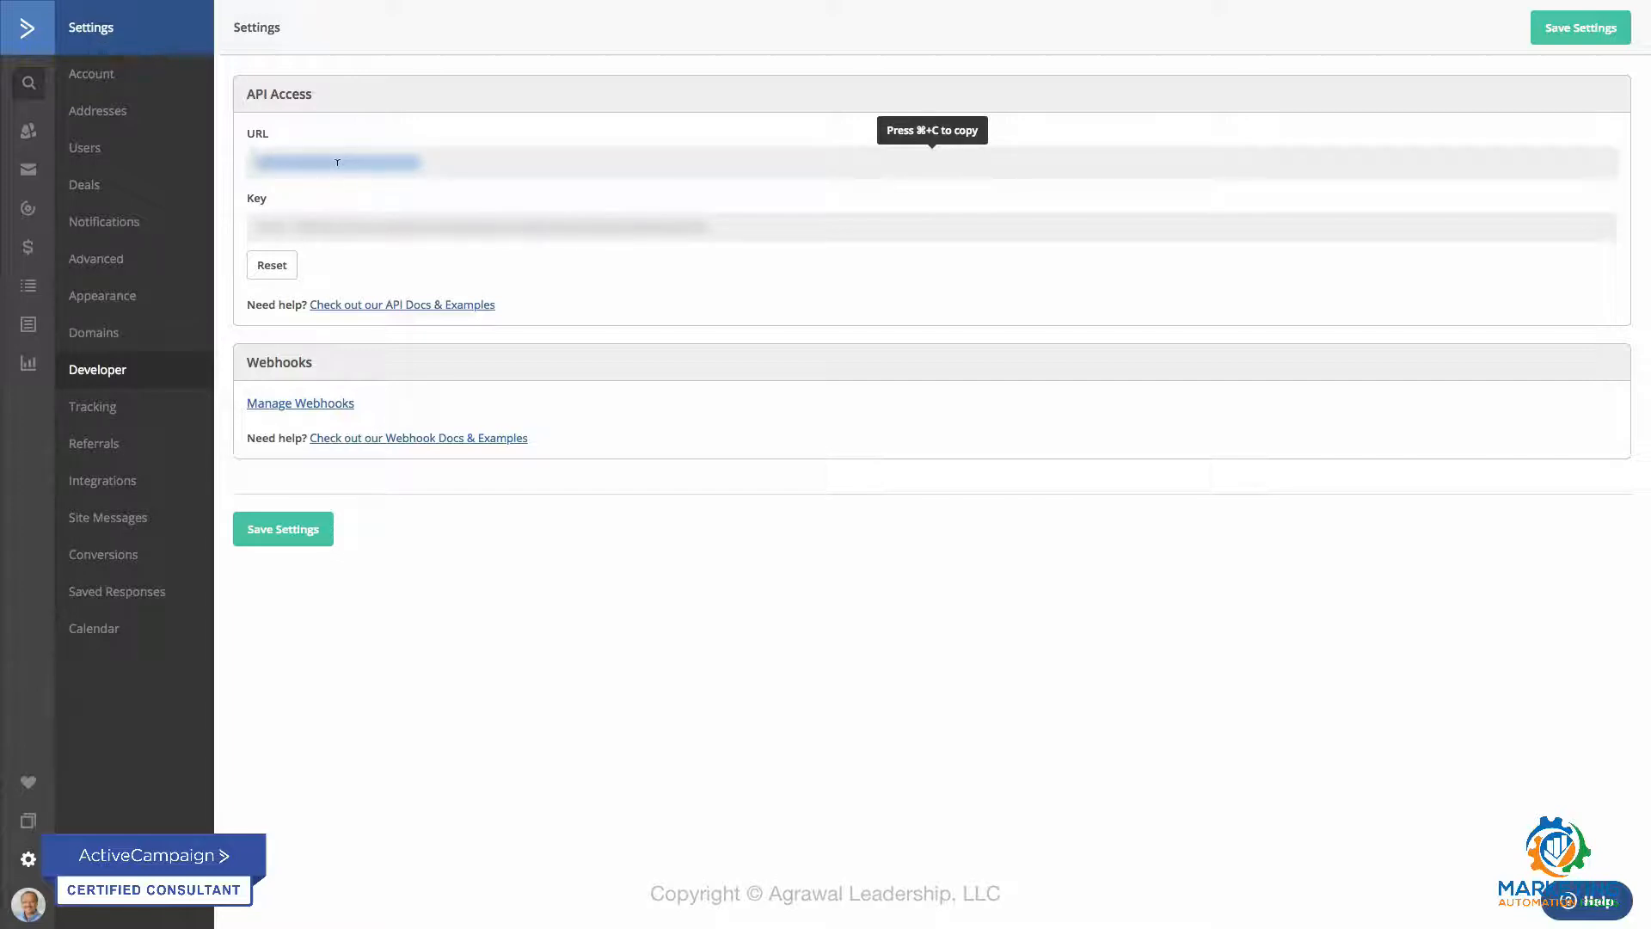
left_click(354, 219)
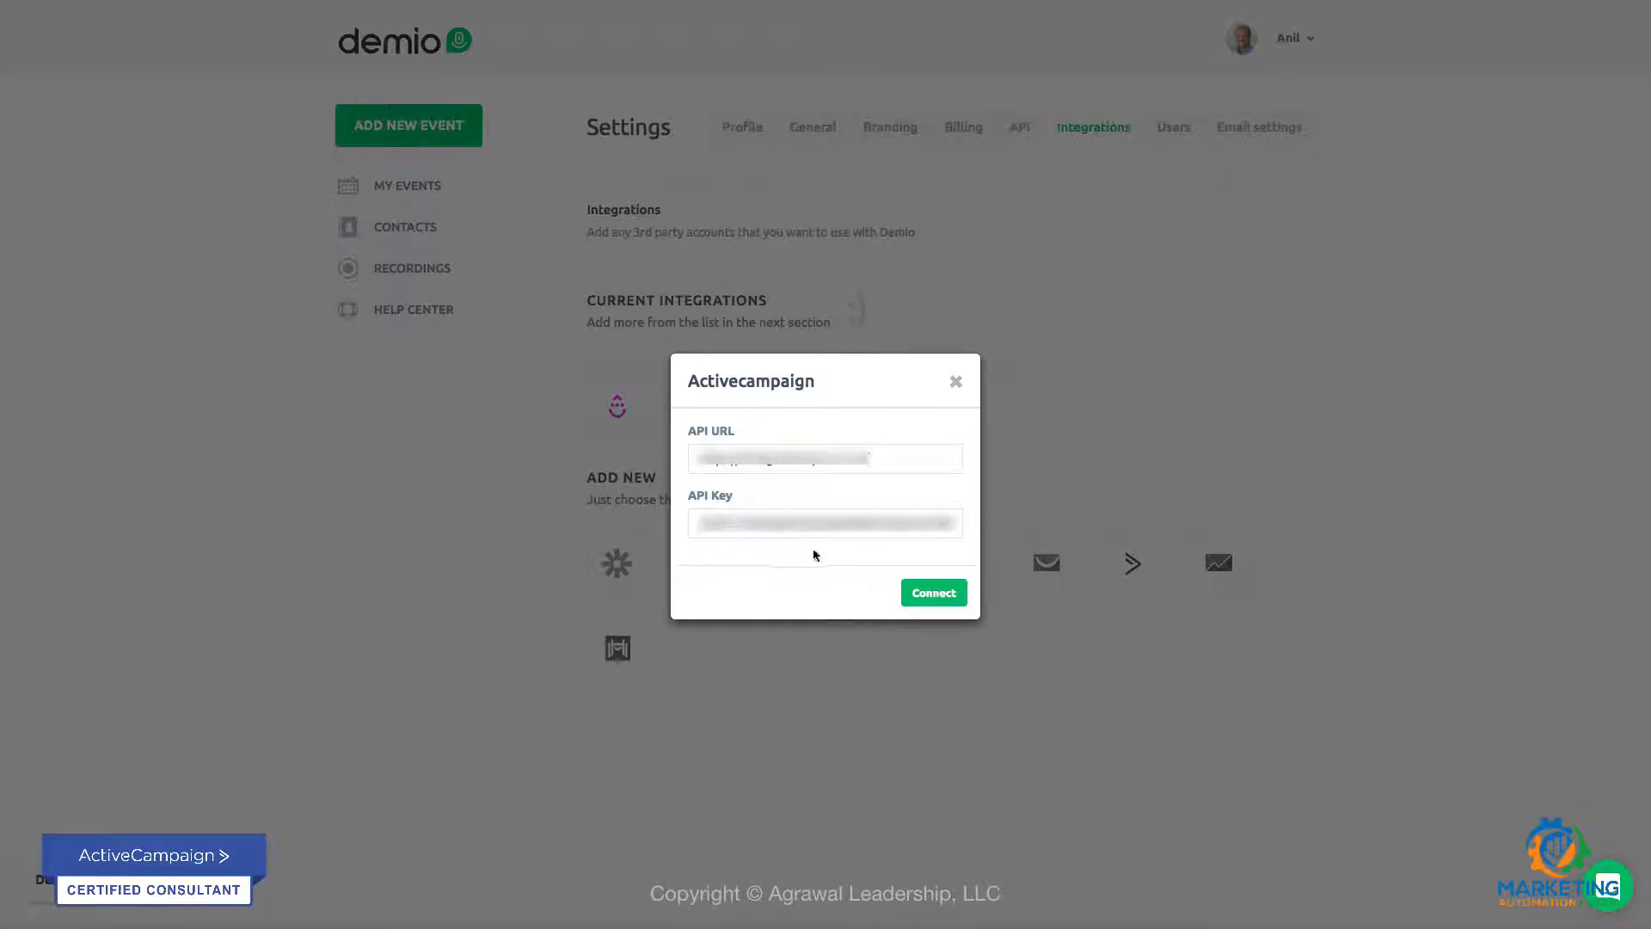
left_click(929, 599)
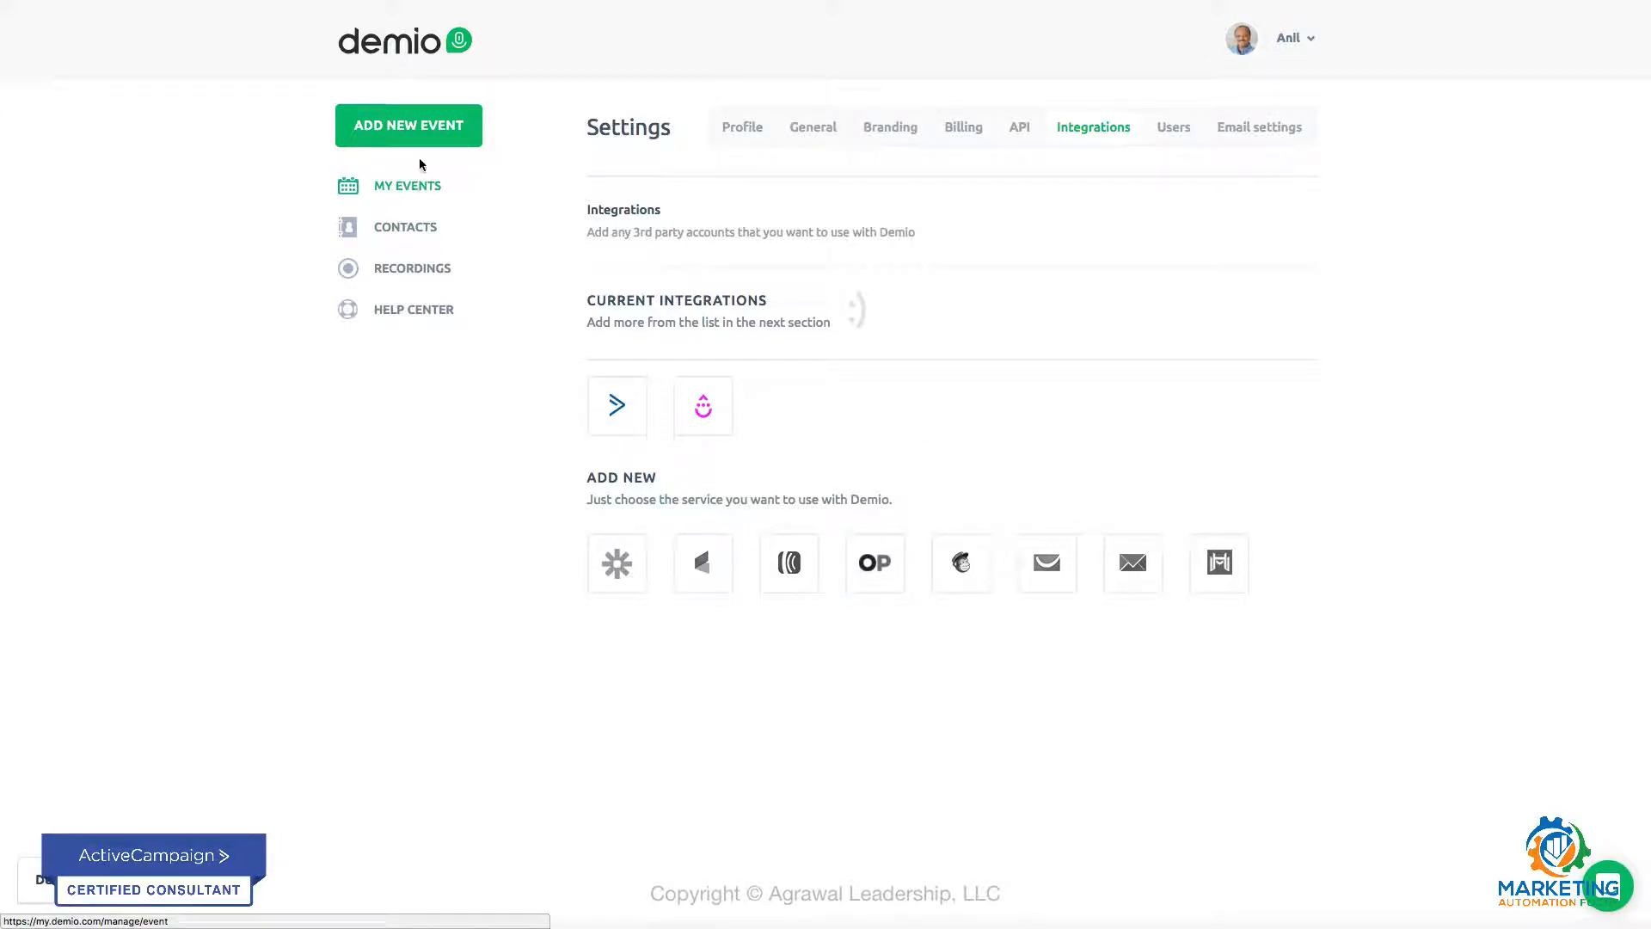
Step: Start a new event and set the webinar's first date to March 21, 2018
left_click(408, 129)
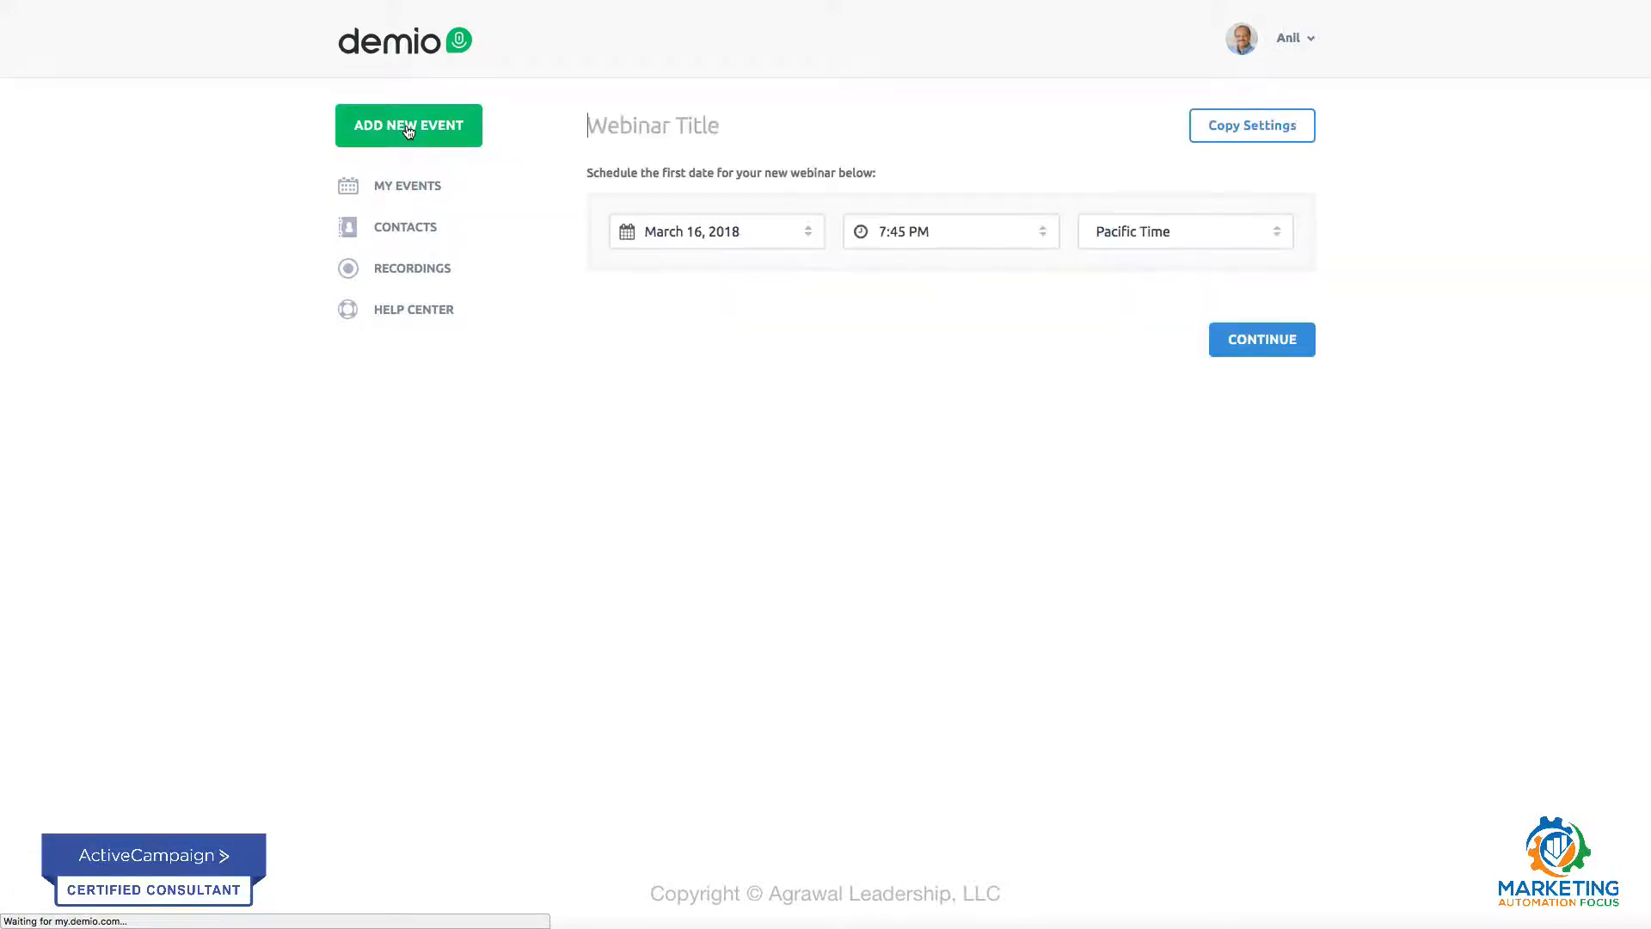
left_click(808, 229)
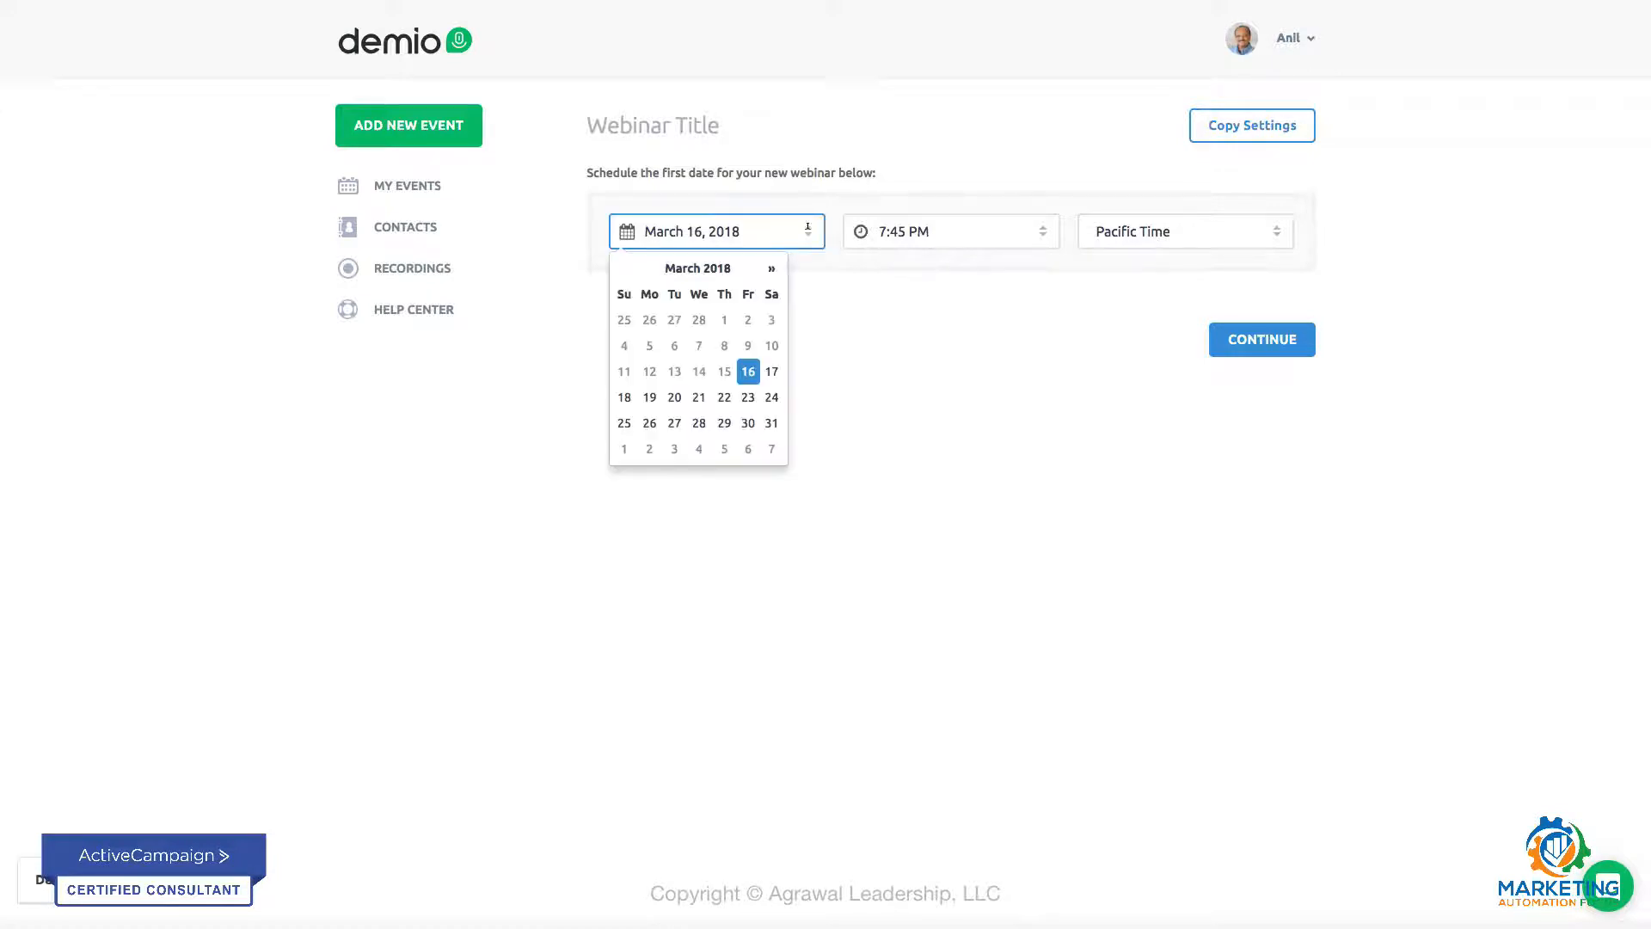
left_click(697, 400)
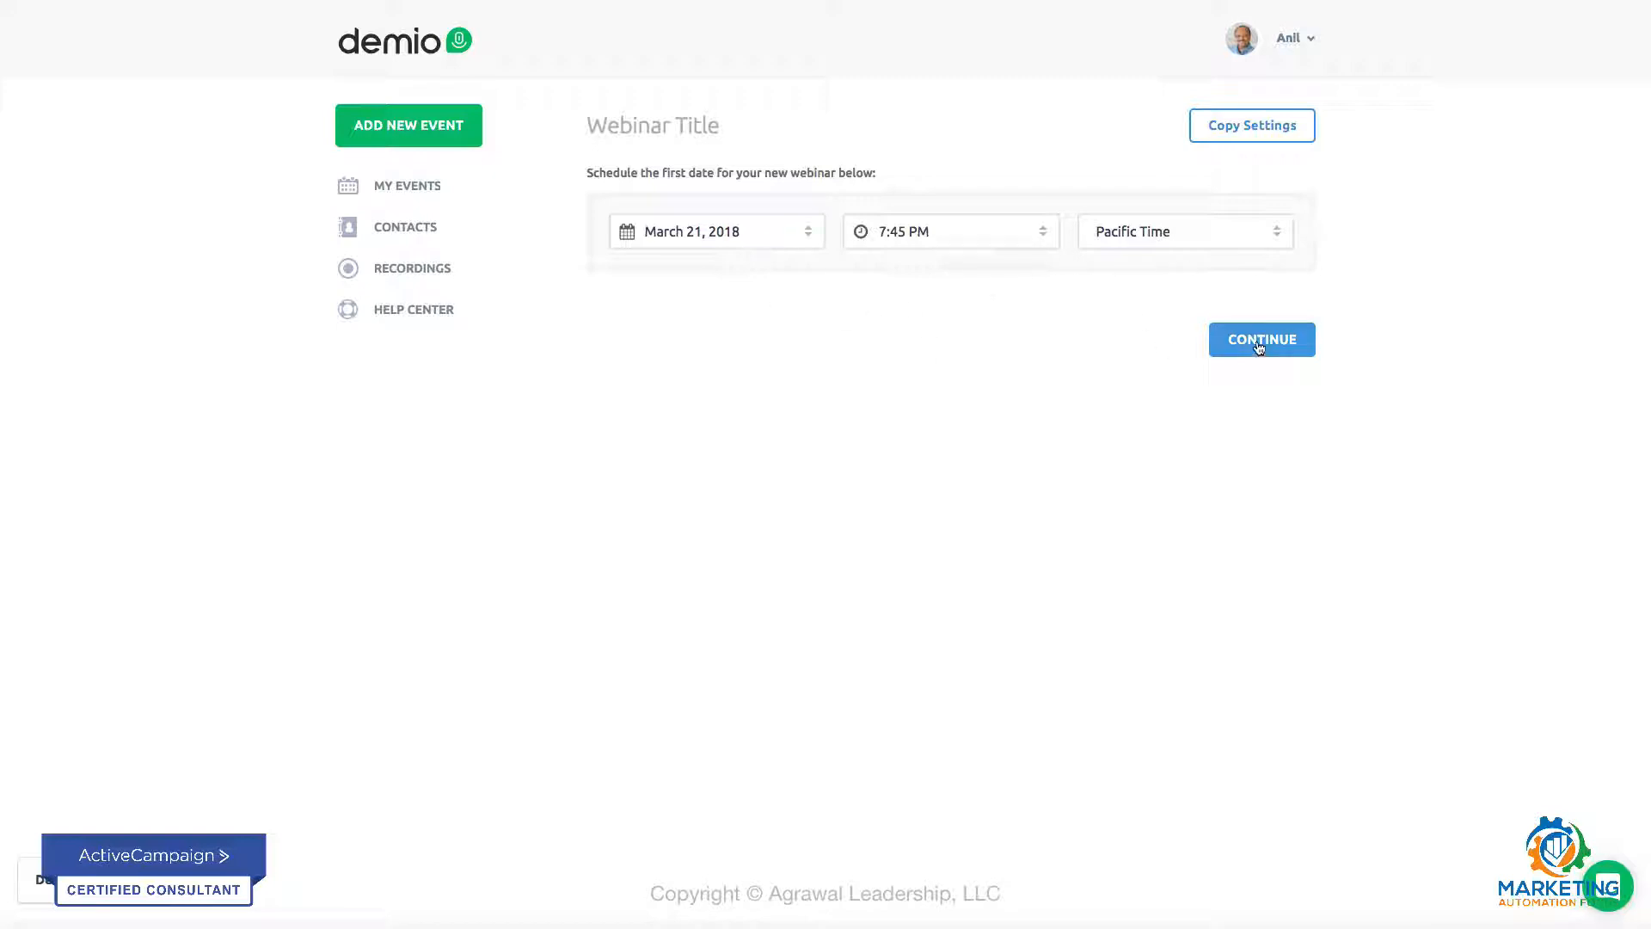
Step: Title the webinar "Test Video Webinar" and continue to its settings
left_click(777, 113)
type("Test")
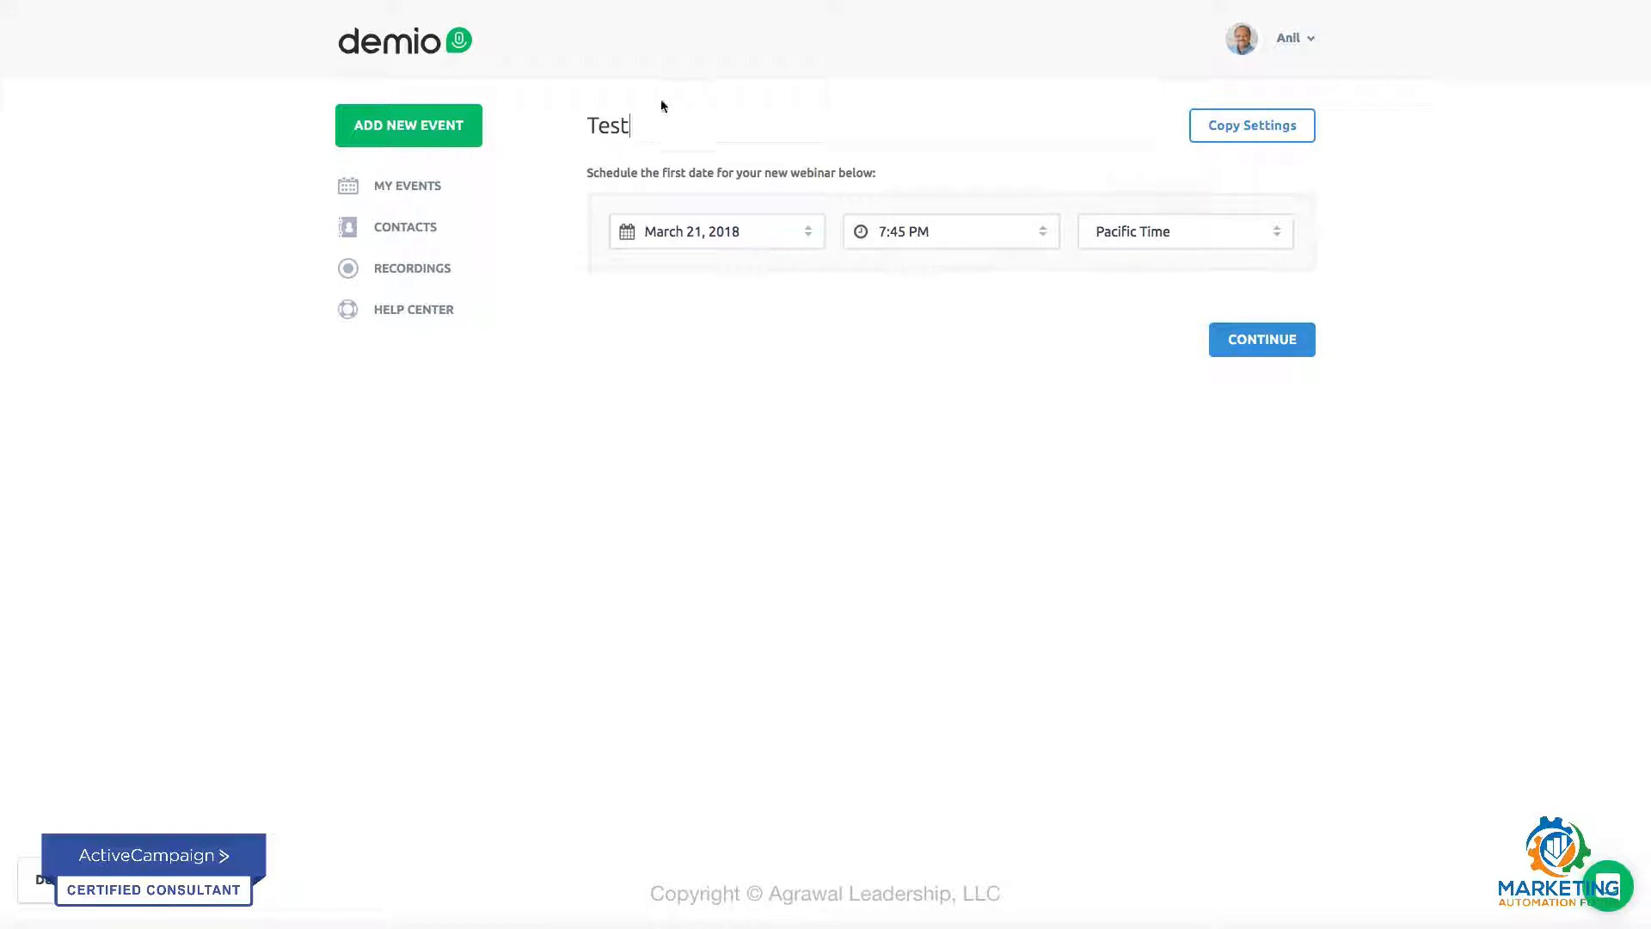
key("BackSpace")
key("BackSpace")
key("BackSpace")
key("BackSpace")
type("Test Video Webinar")
left_click(1257, 345)
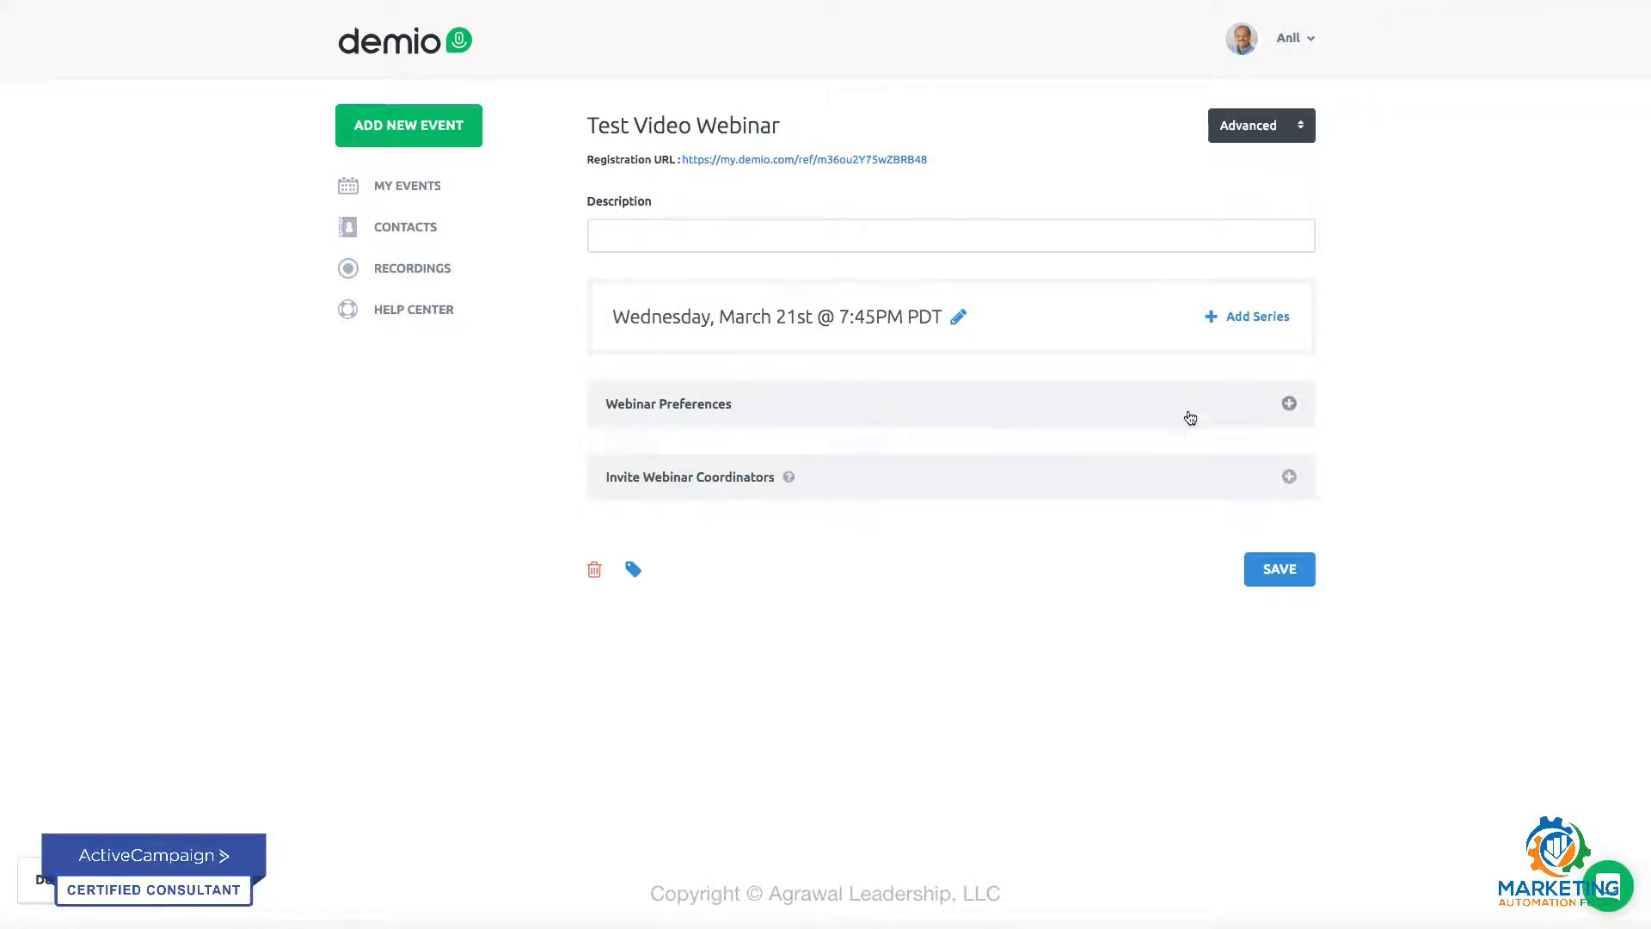
Step: Look over the webinar preferences for attendee chat and the redirect after the webinar
left_click(1288, 404)
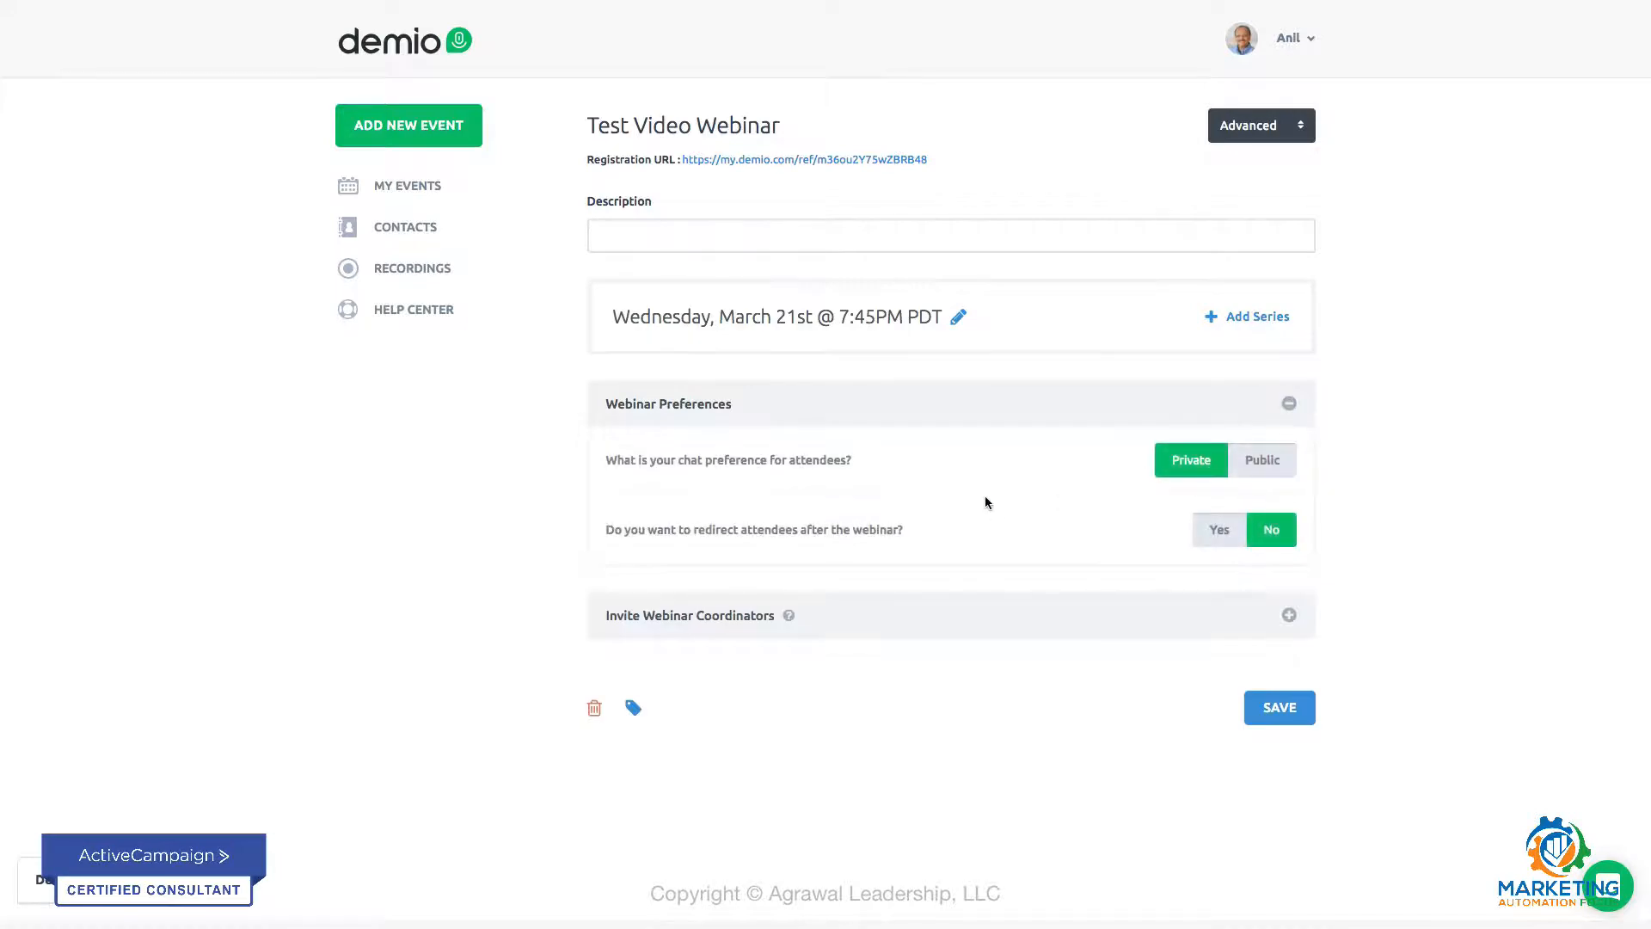
left_click(1289, 405)
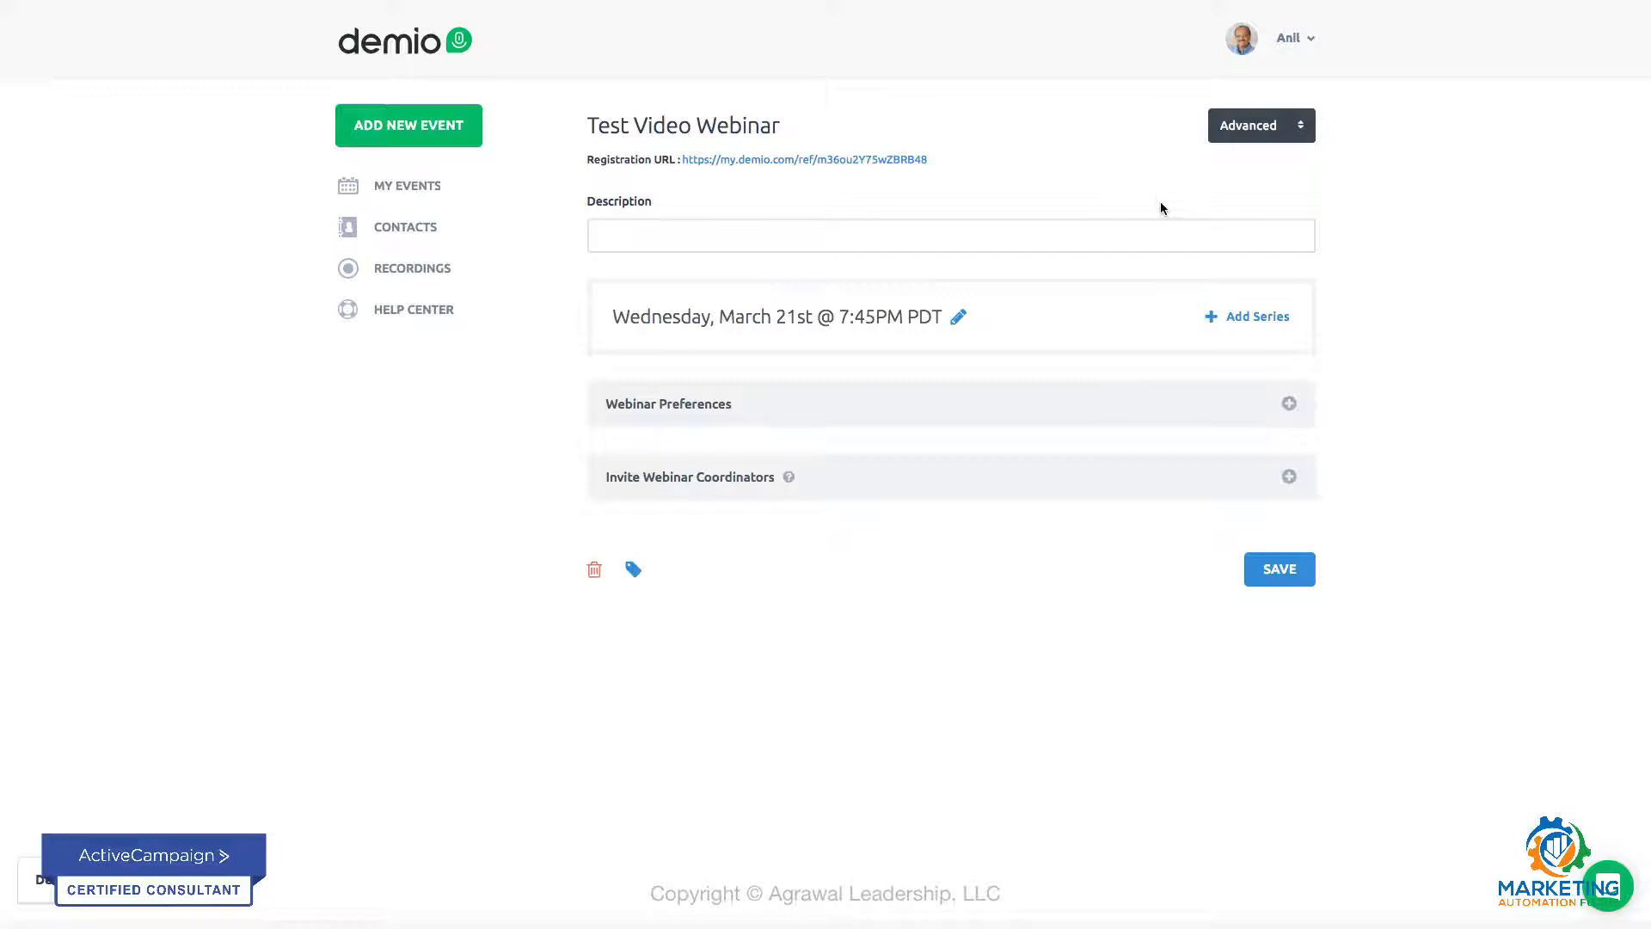
Step: Add the Activecampaign integration to the webinar's registration form with the tag PURCHASE: Product A
left_click(1302, 129)
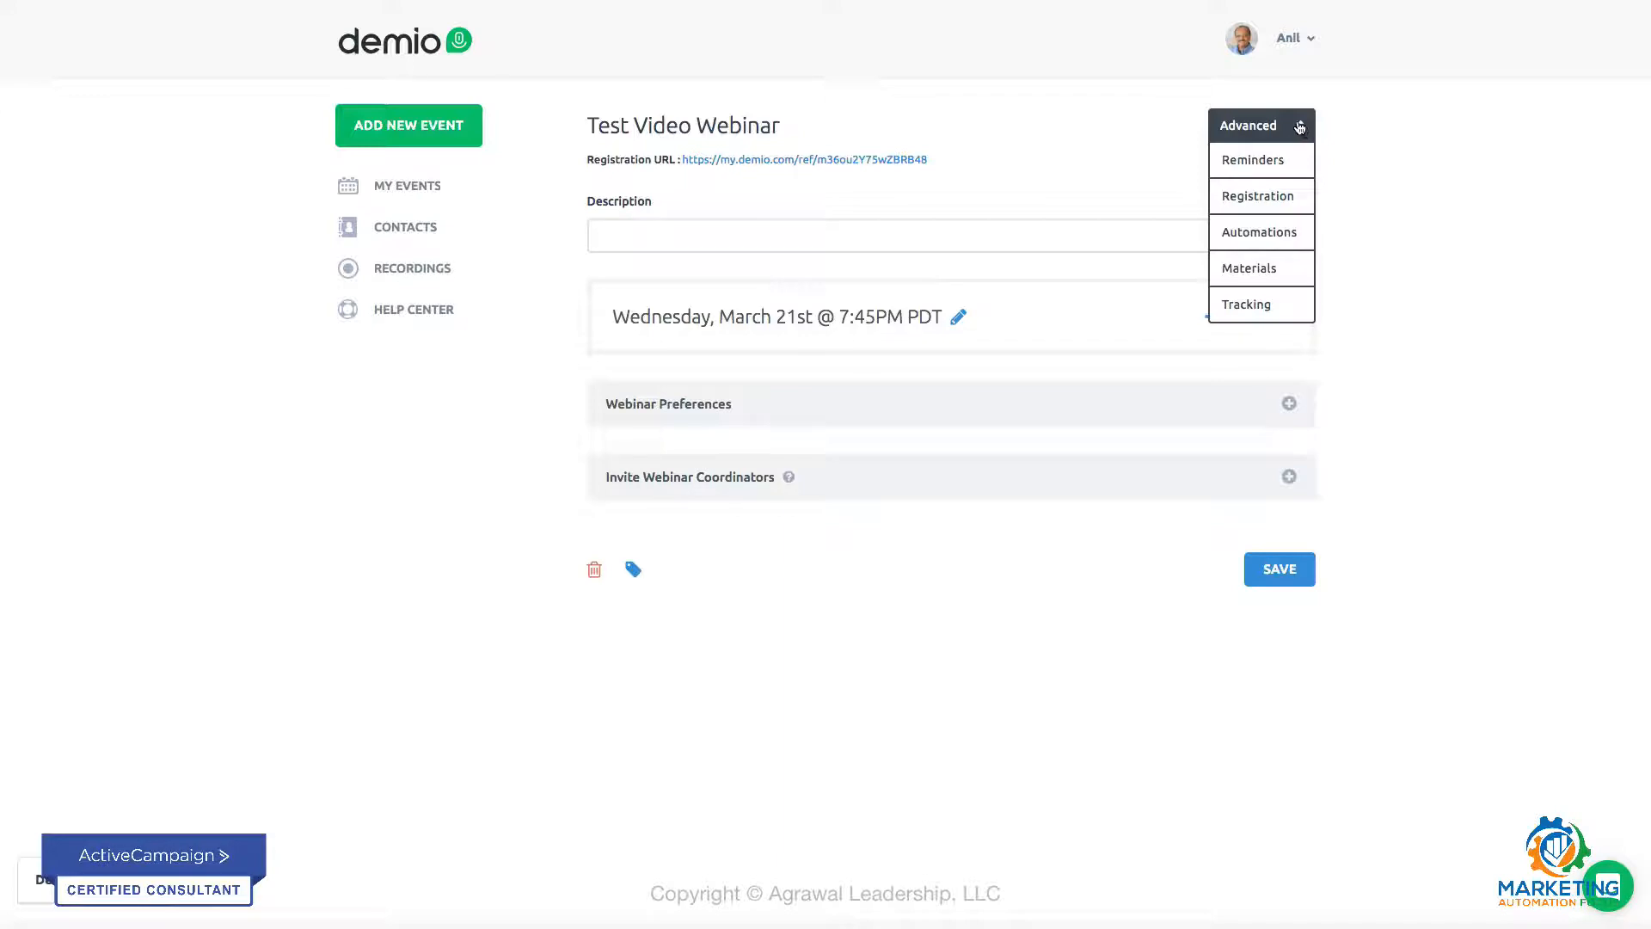
left_click(1269, 197)
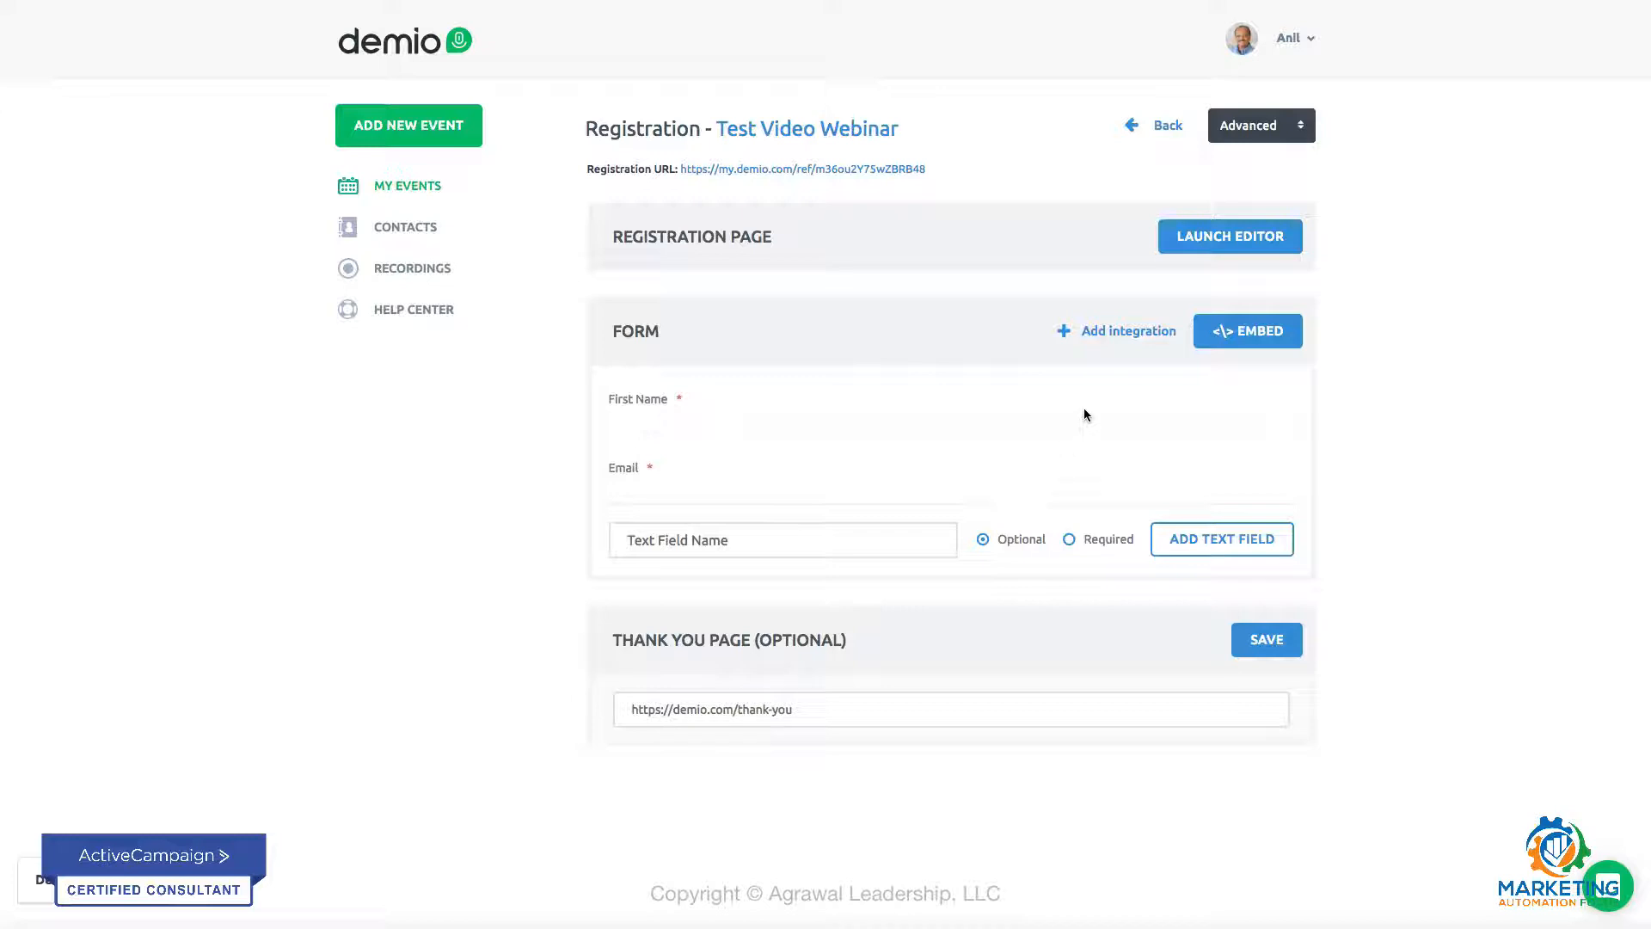
left_click(1099, 339)
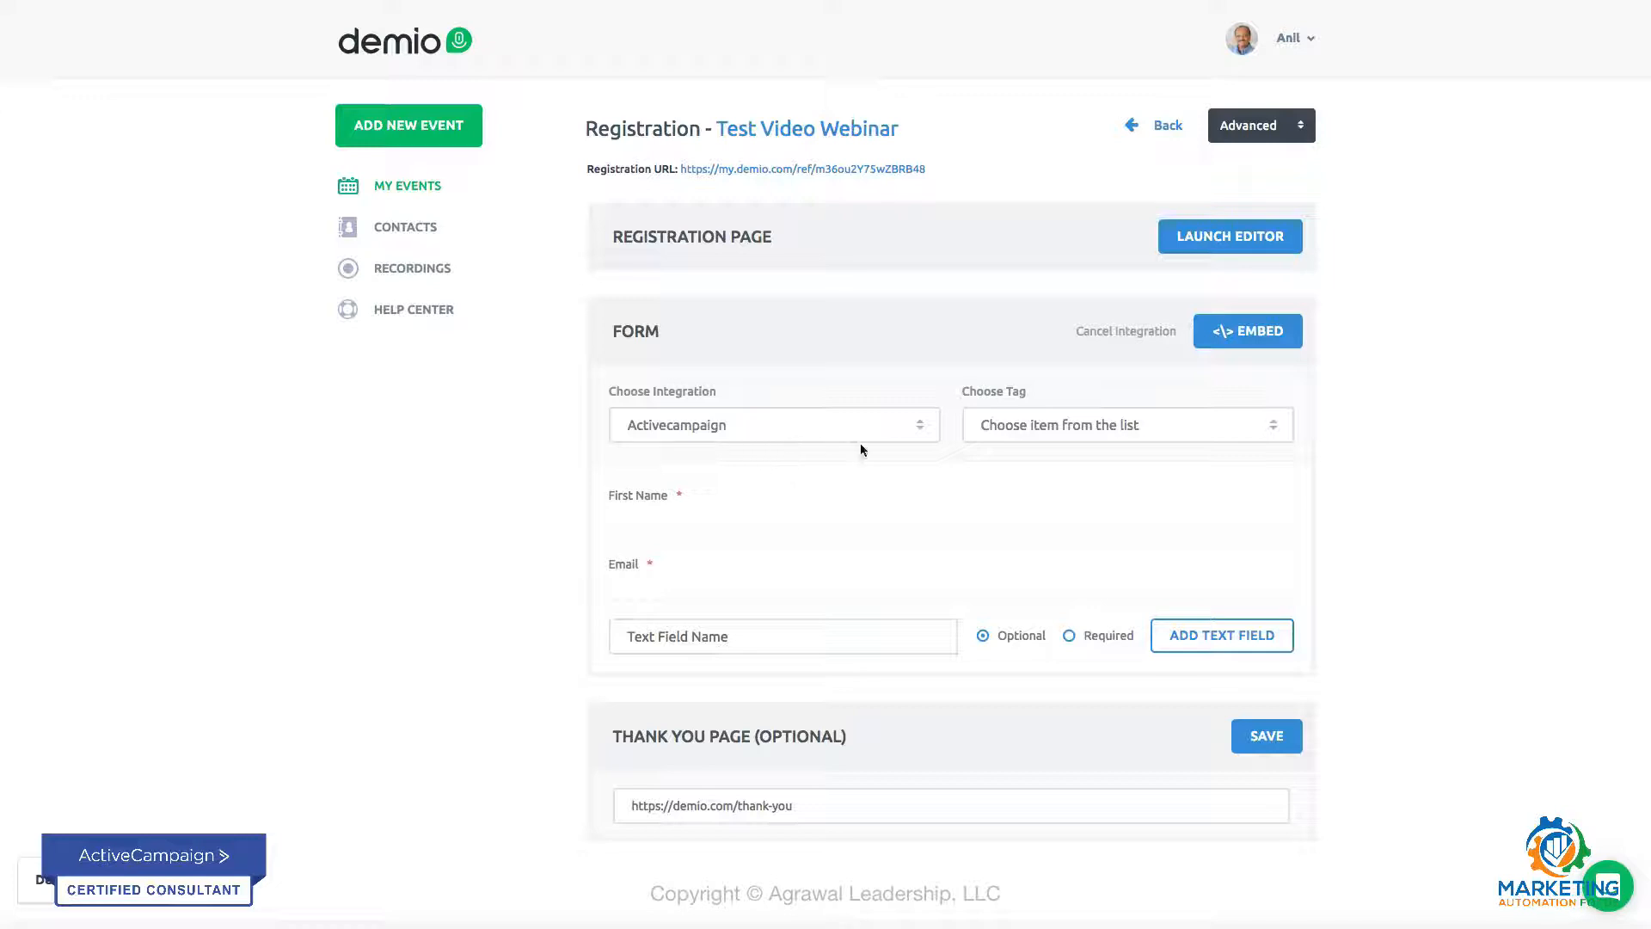
left_click(920, 430)
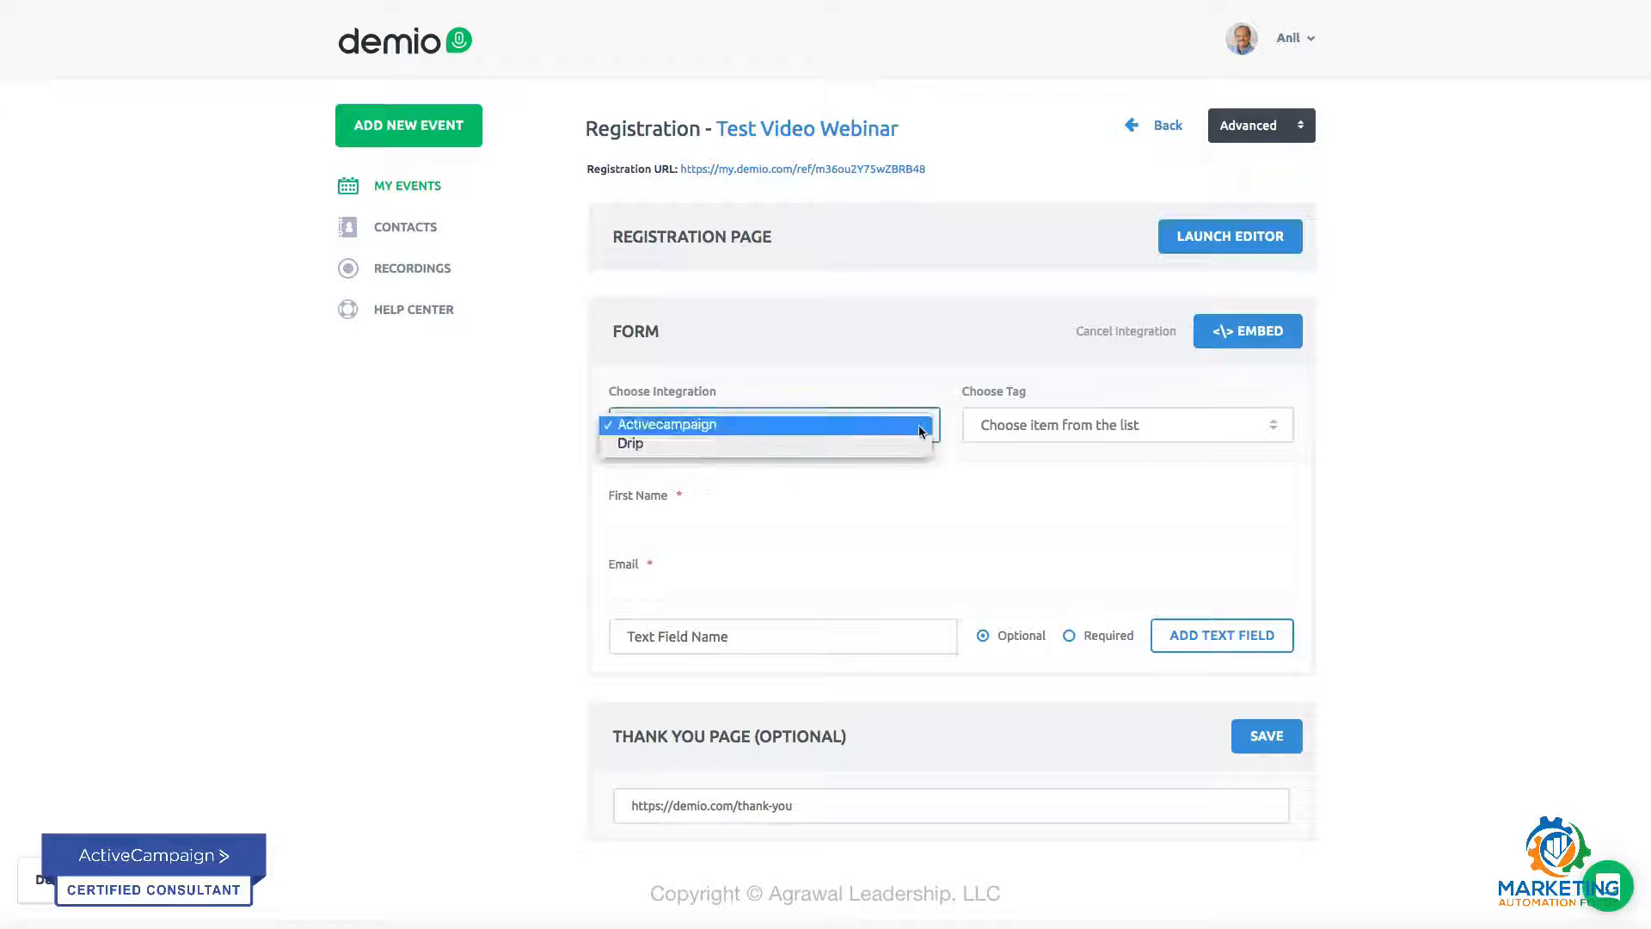
left_click(865, 425)
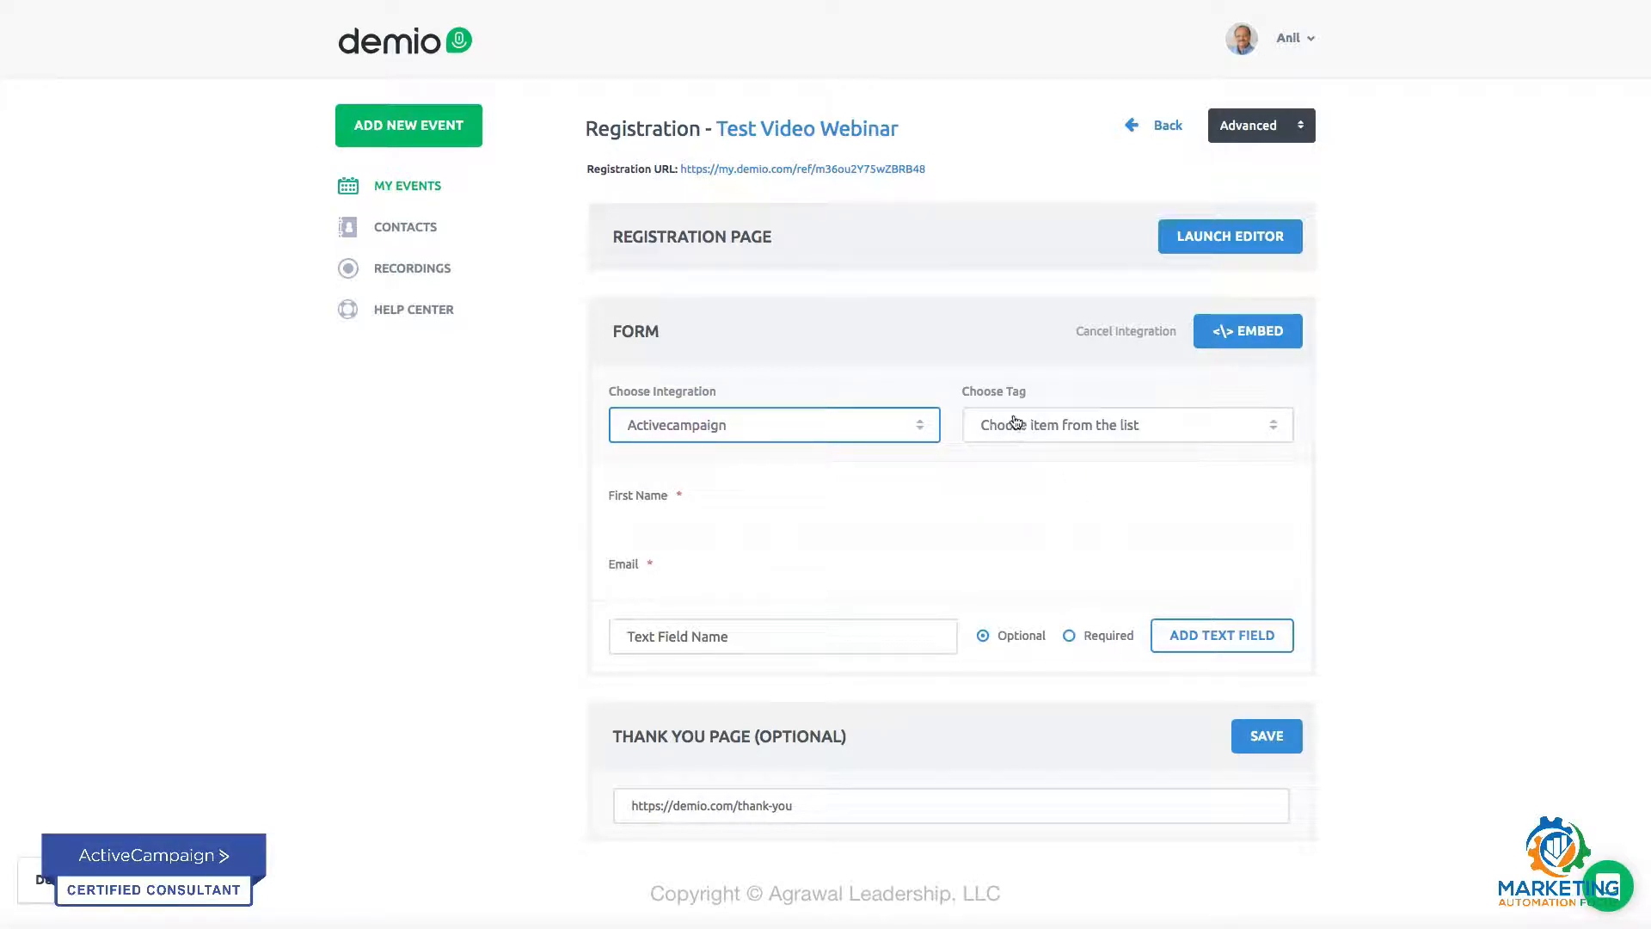
left_click(1273, 431)
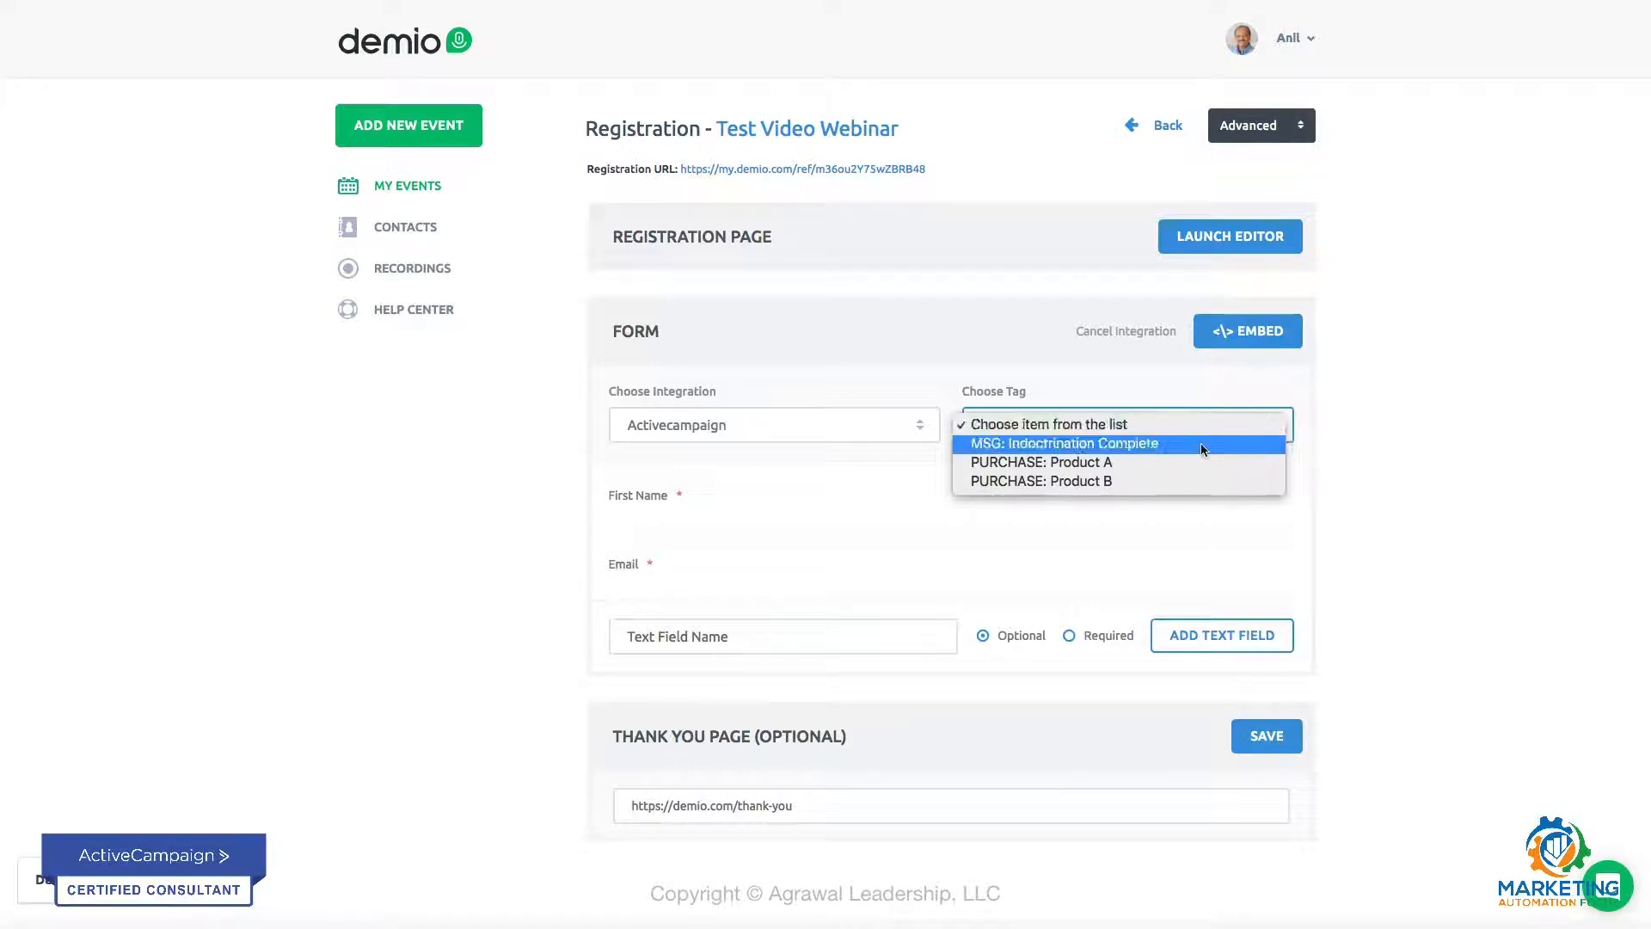
left_click(1074, 464)
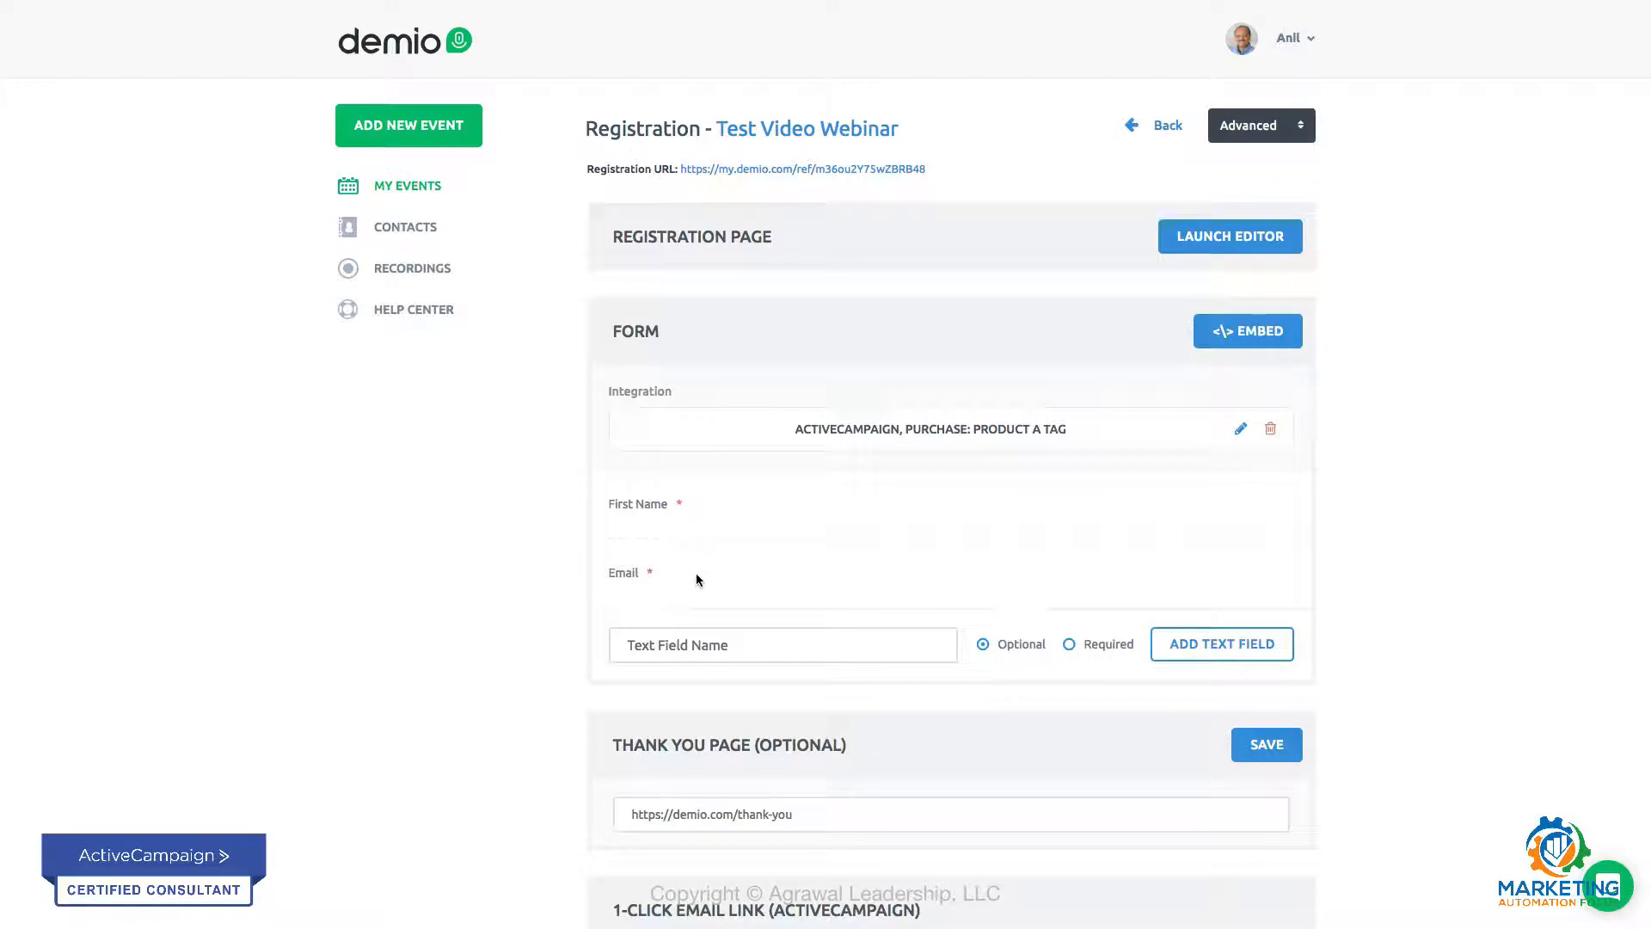
Step: Examine the form fields, thank you page and 1-click email link sections of the registration settings
scroll(520, 654, "down", 1)
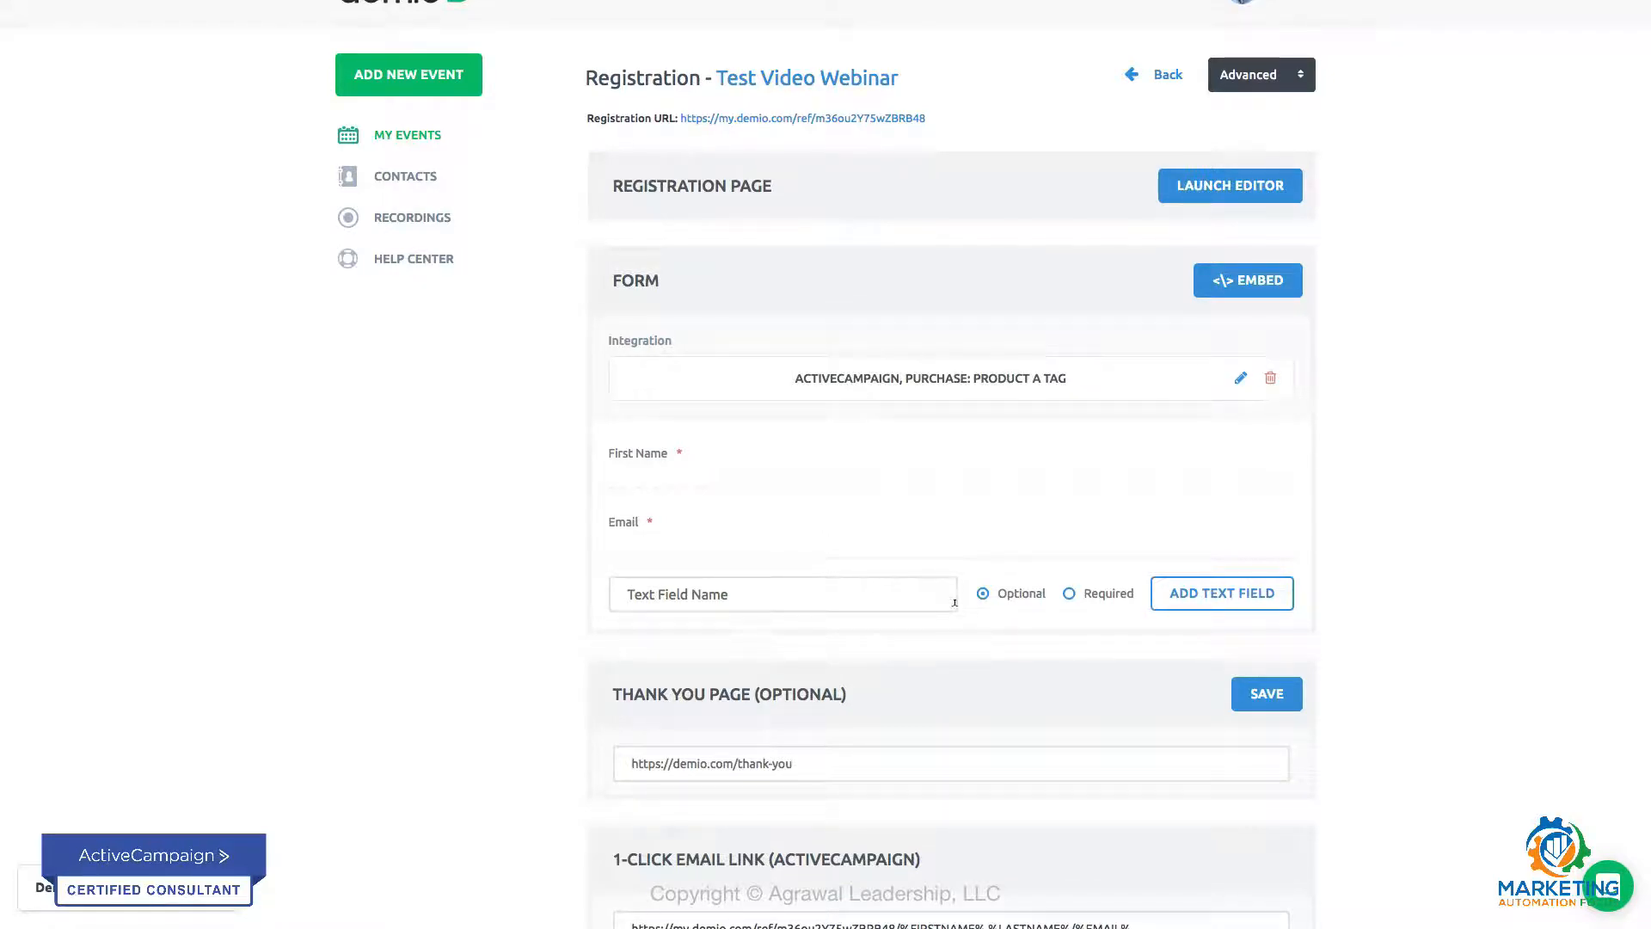
right_click(989, 684)
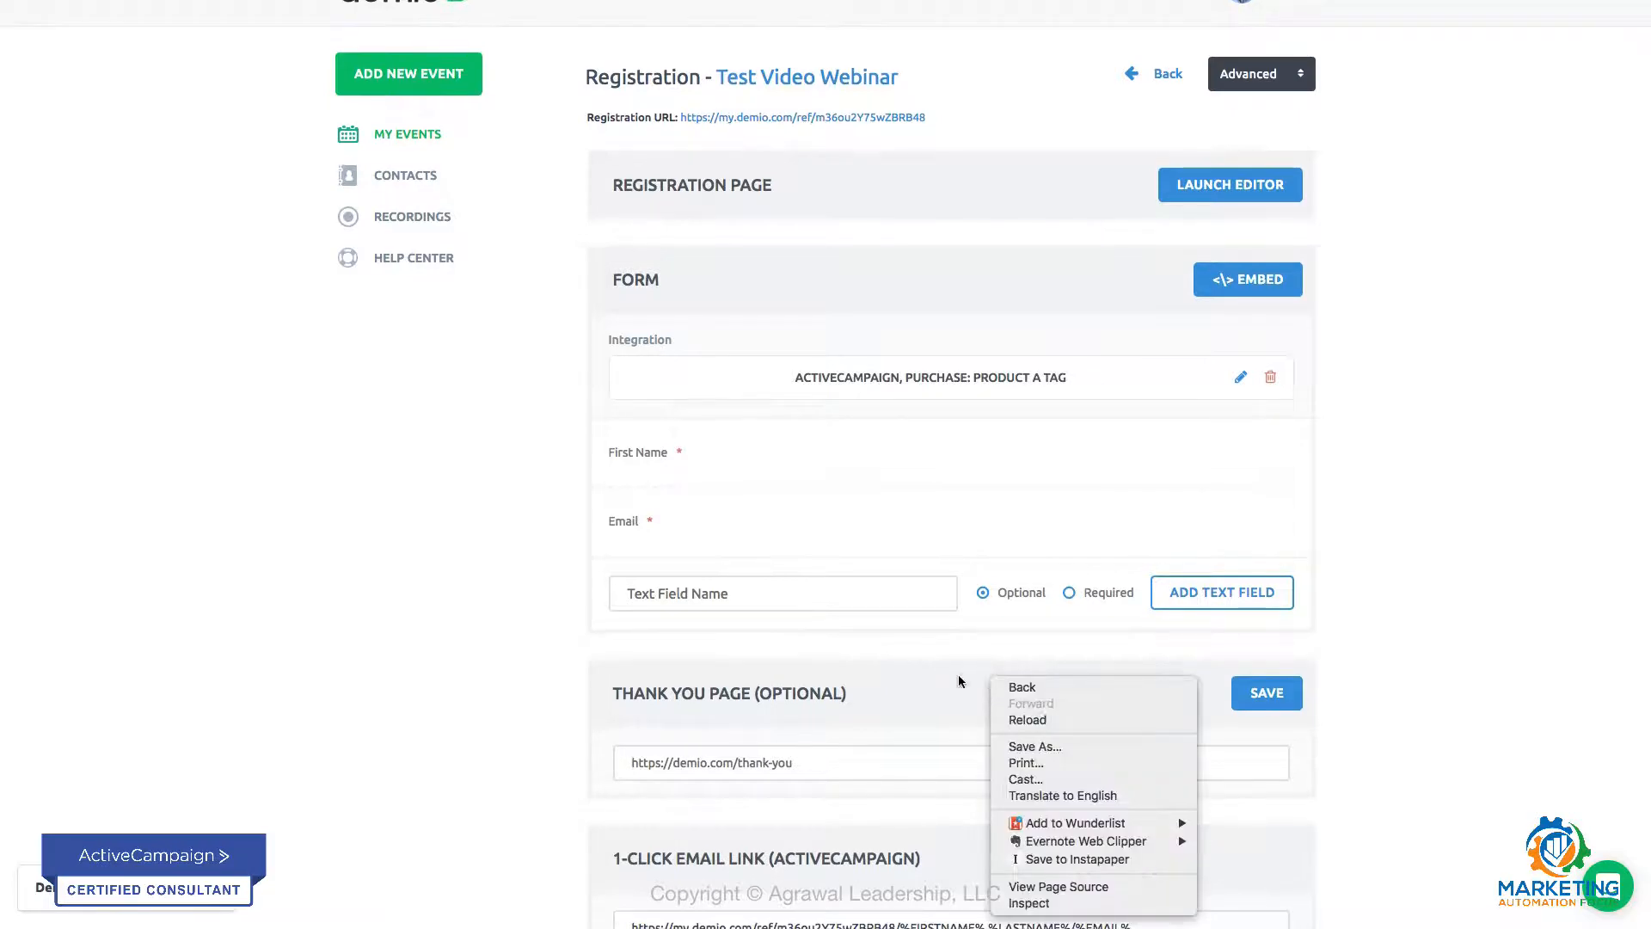
left_click(937, 682)
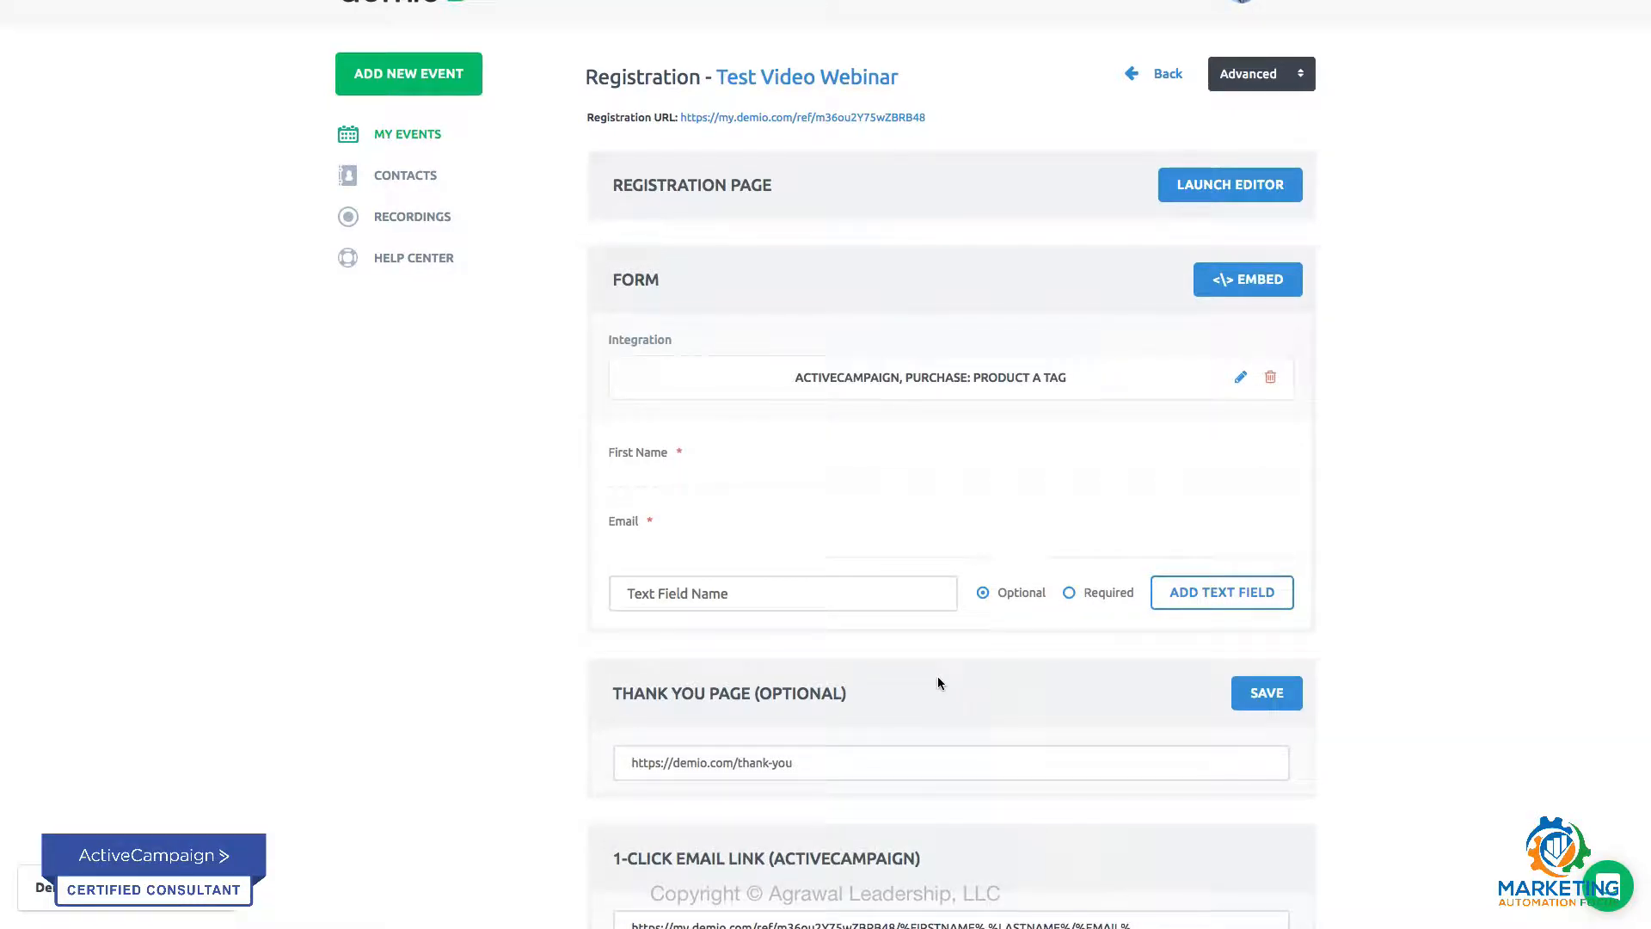
scroll(1452, 657, "down", 3)
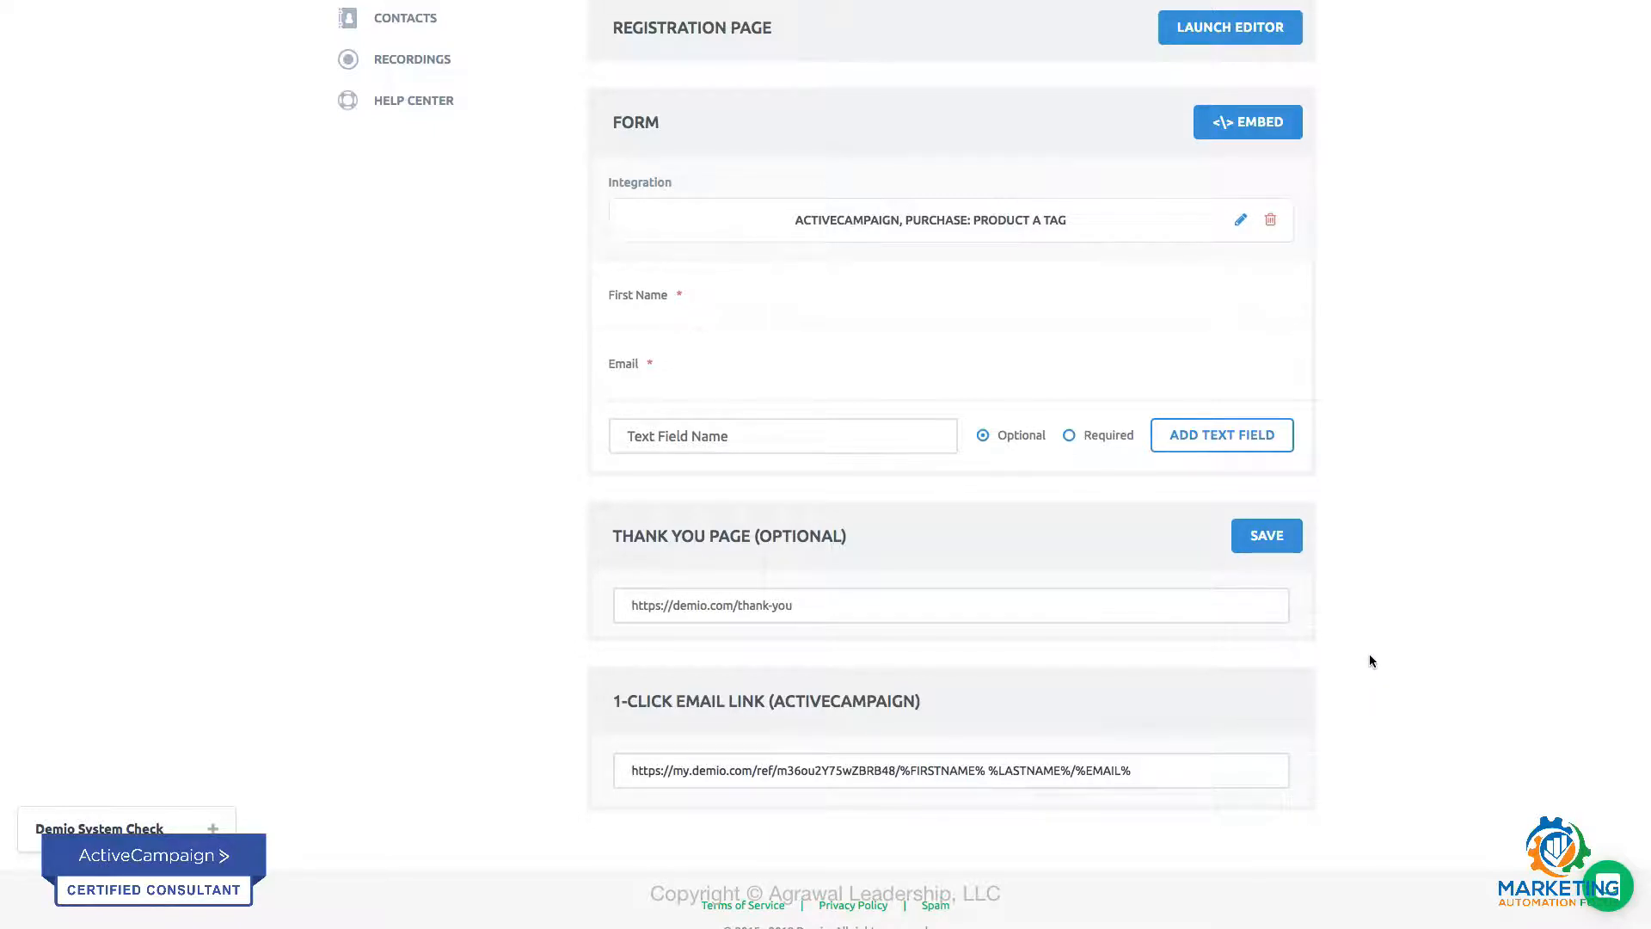
scroll(1369, 655, "up", 1)
scroll(1370, 660, "up", 1)
scroll(1369, 660, "up", 3)
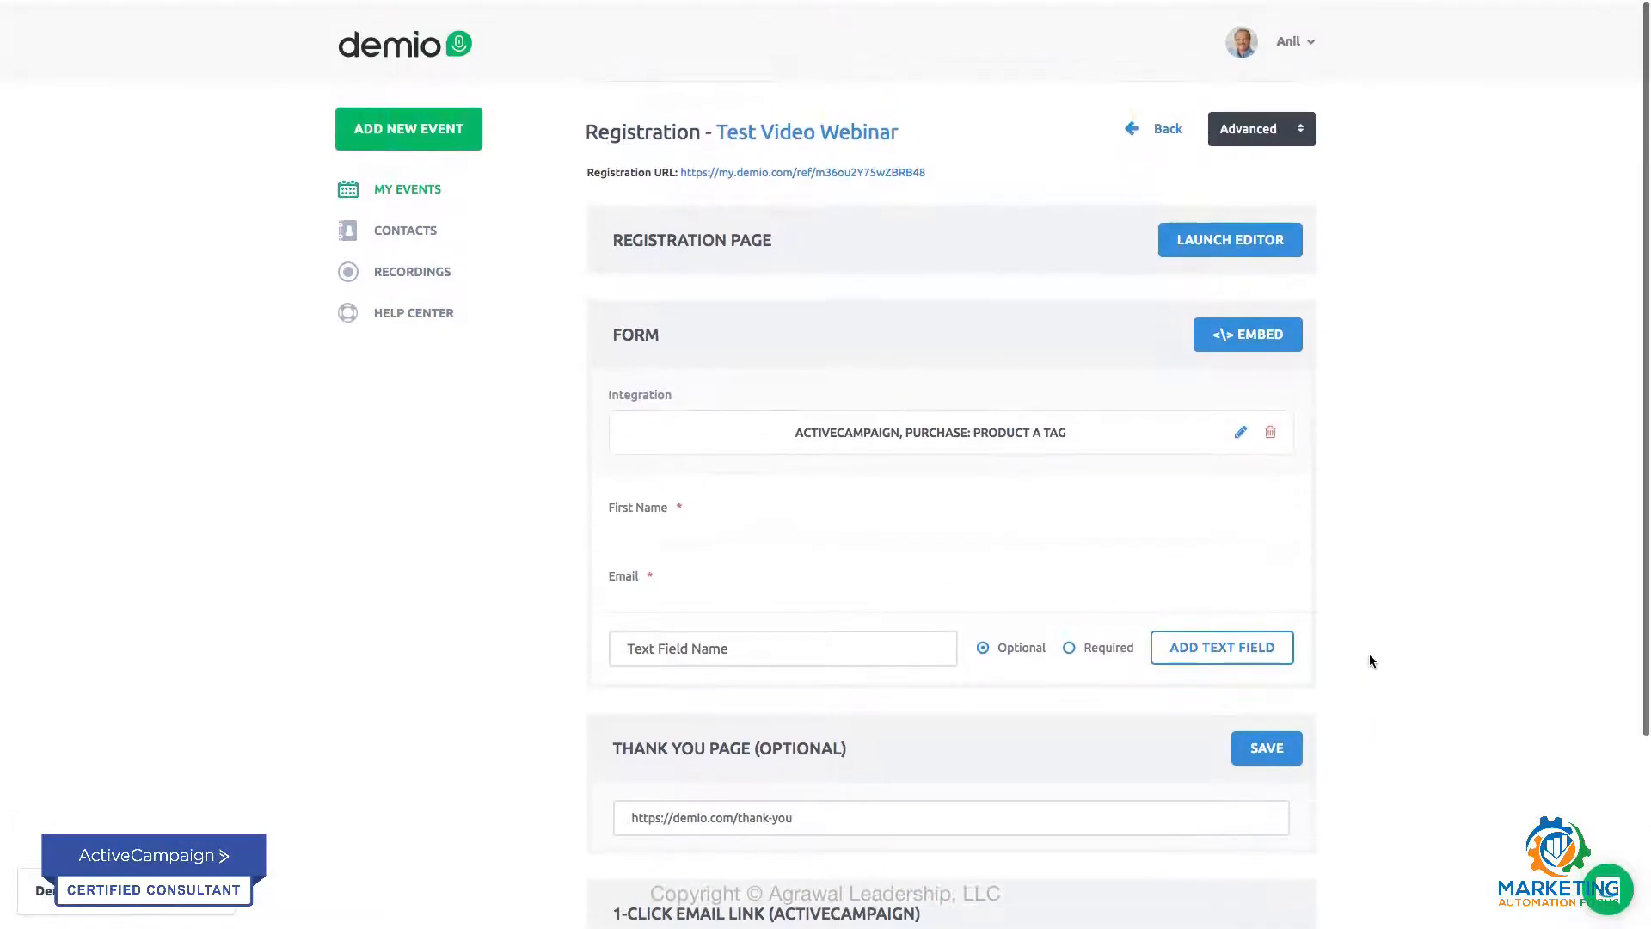
Step: Save the webinar's registration settings with the optional thank you page section
scroll(1370, 660, "down", 1)
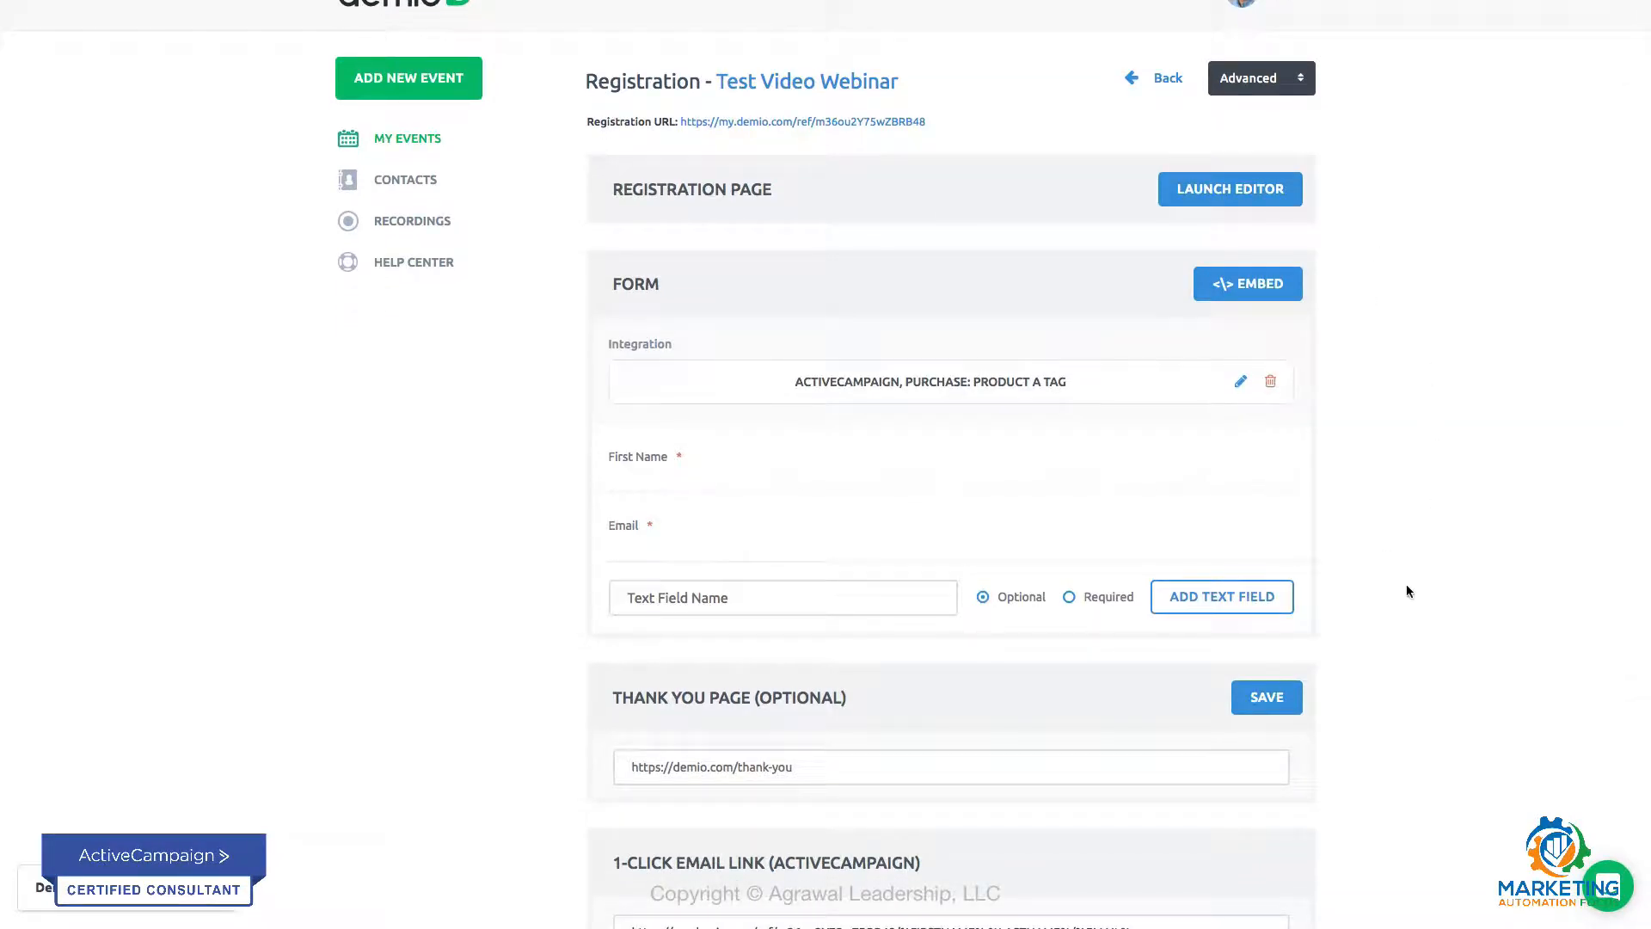
left_click(1264, 705)
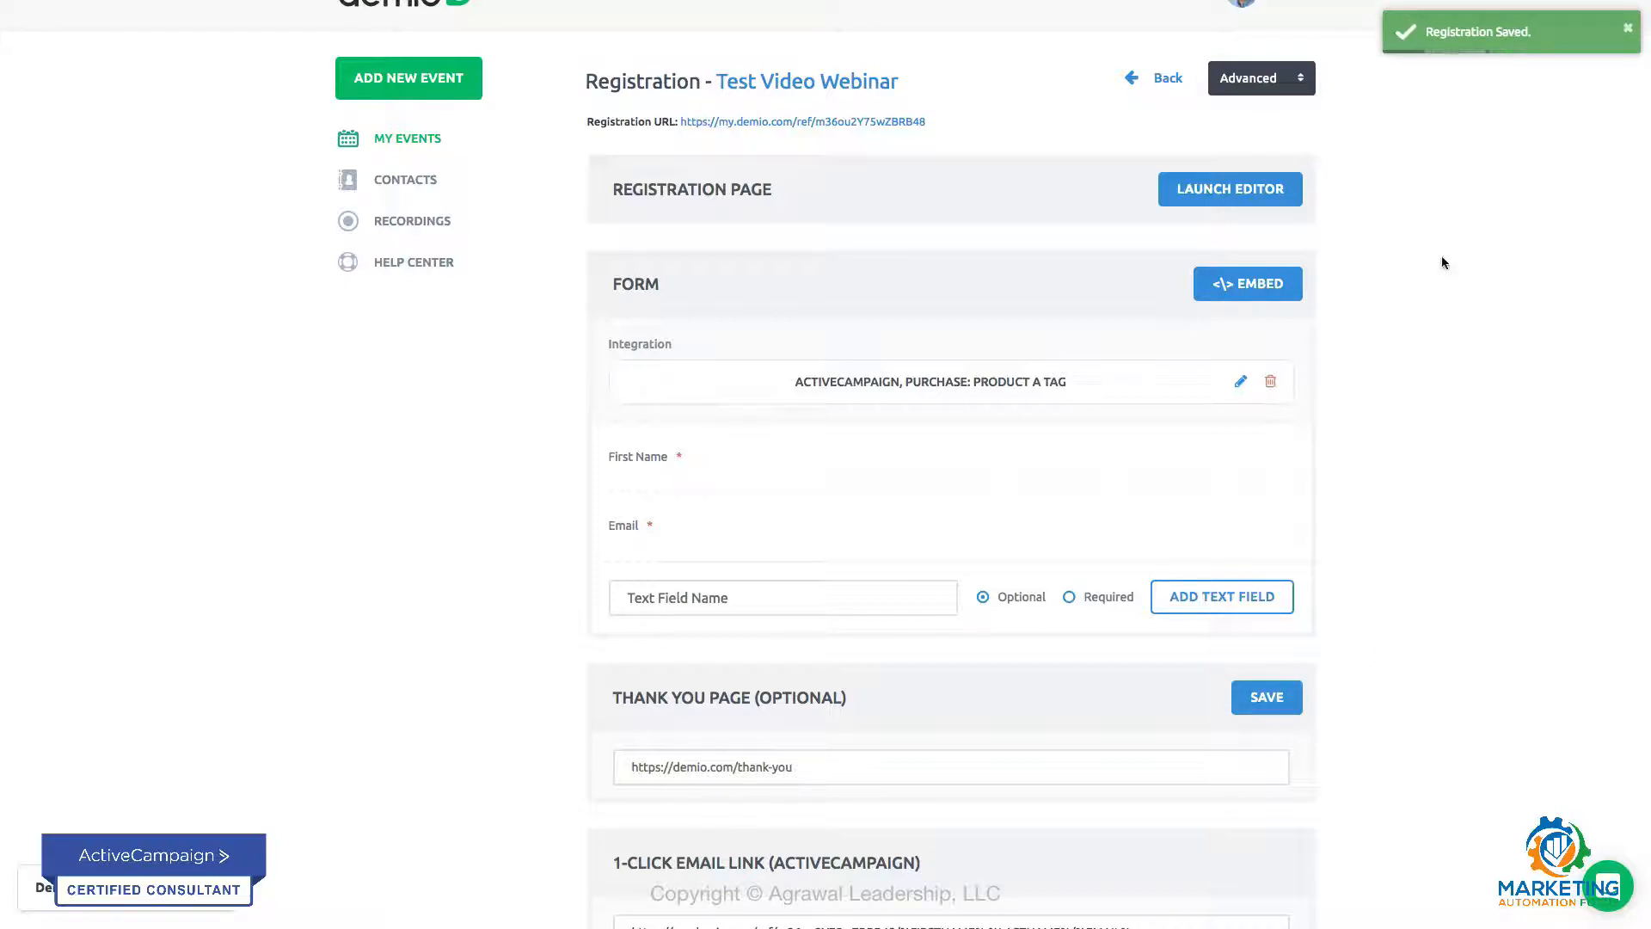
scroll(1465, 219, "down", 1)
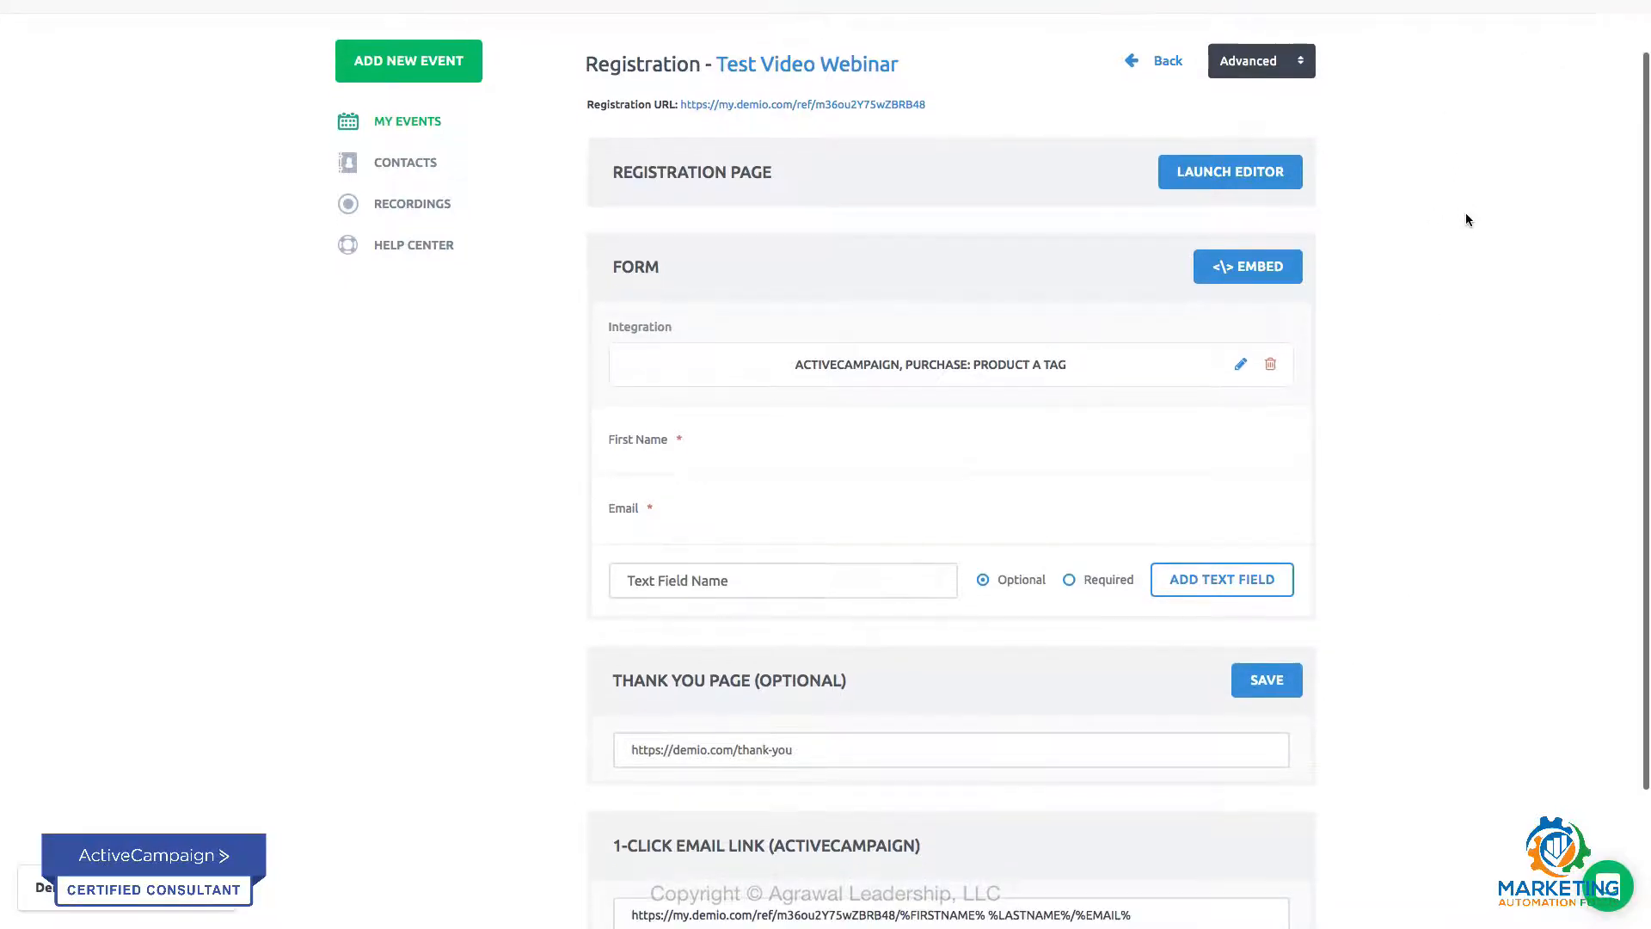
scroll(1466, 218, "down", 1)
scroll(1466, 217, "up", 3)
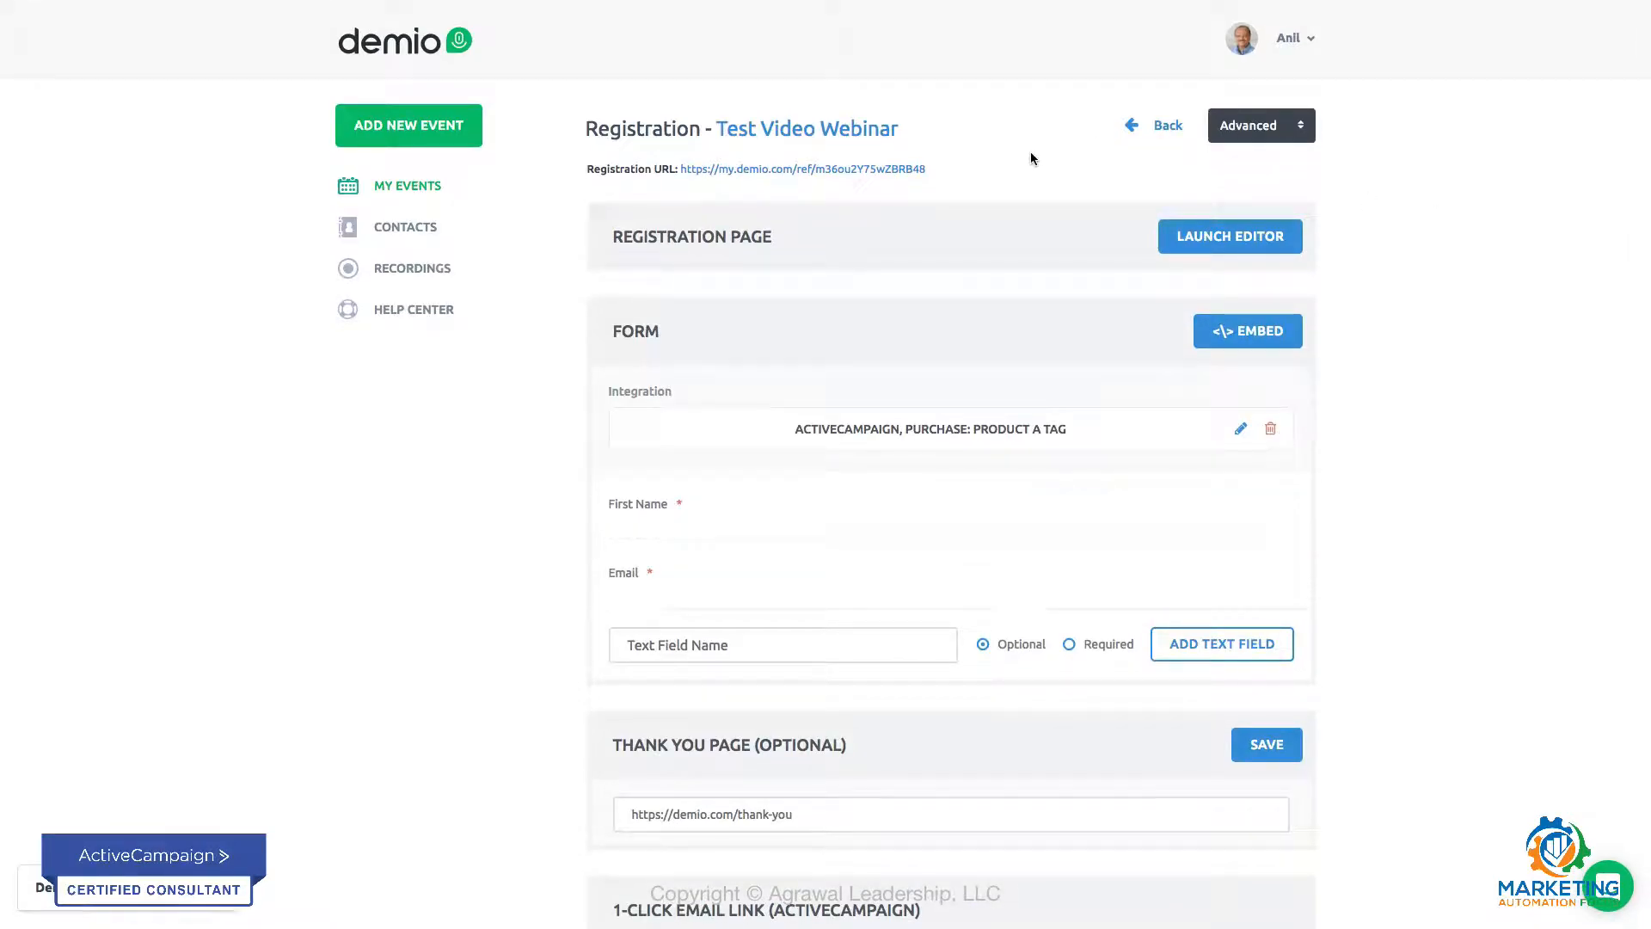
Step: Start a new automation rule for the webinar that adds contacts to the MAIN list when someone registers
left_click(1292, 136)
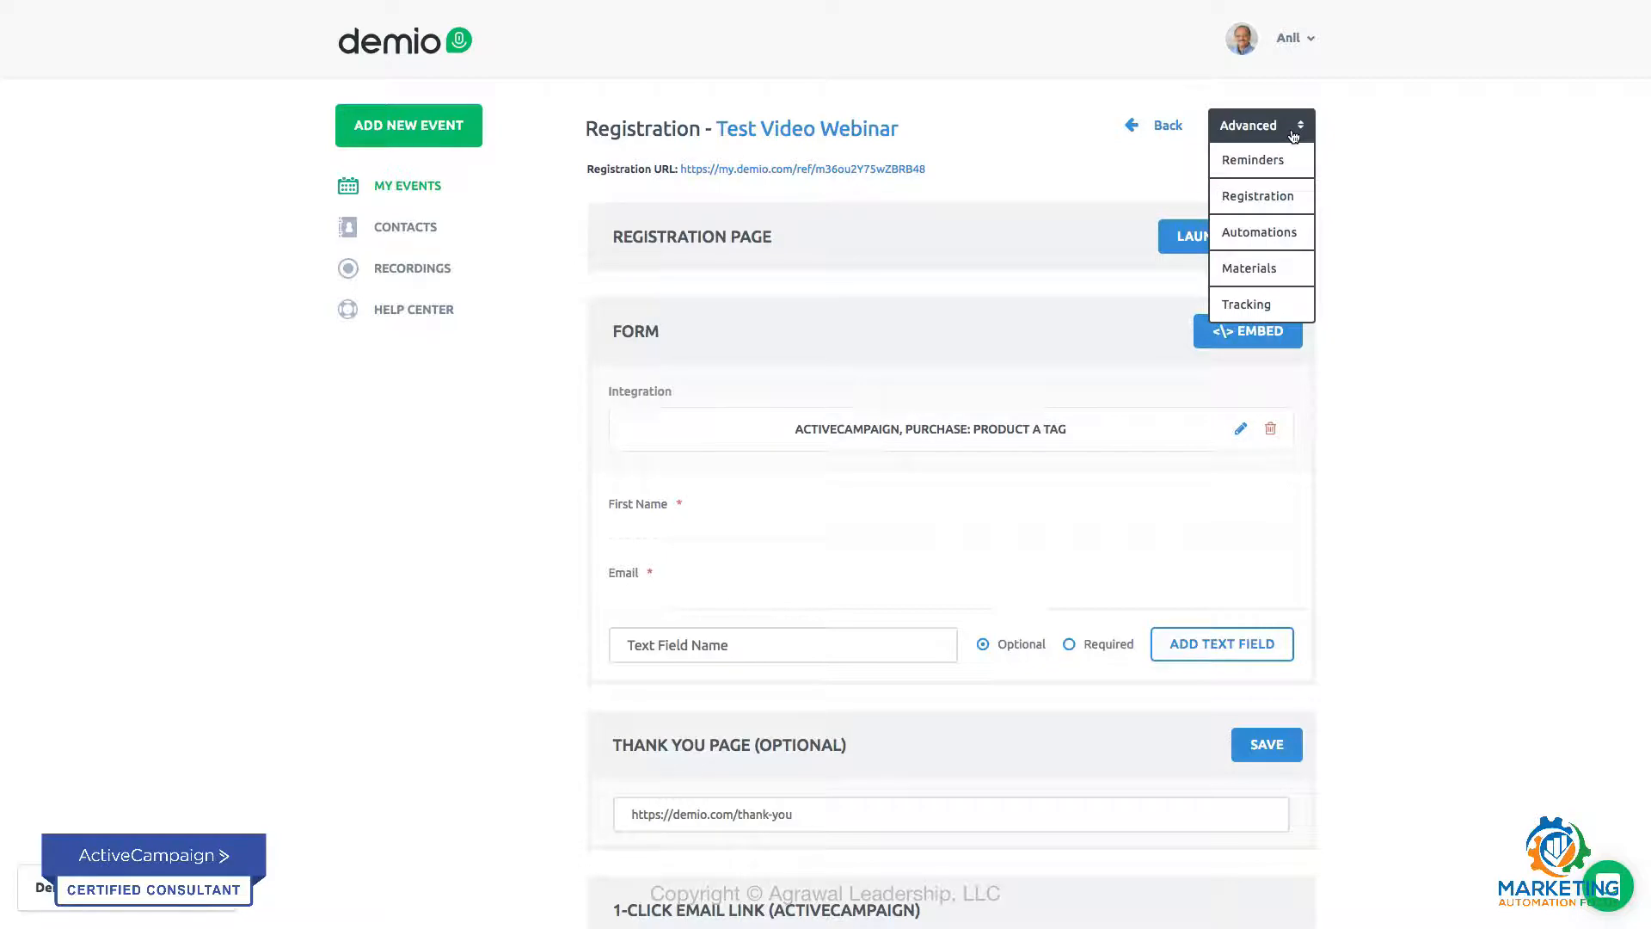
left_click(1269, 236)
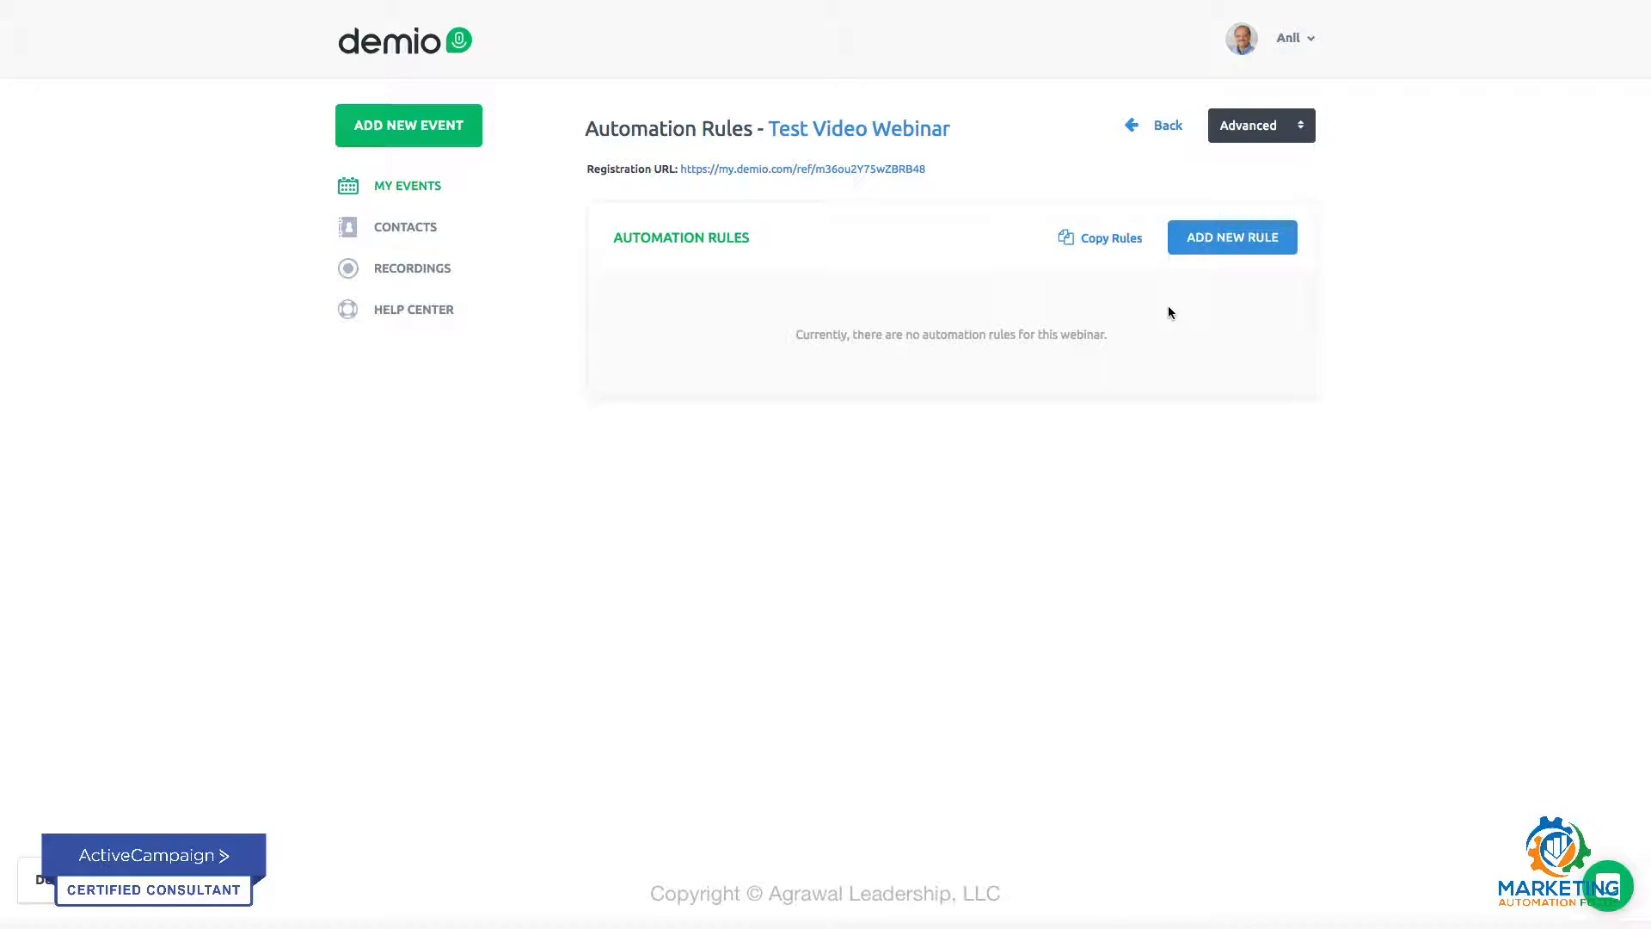
left_click(1215, 248)
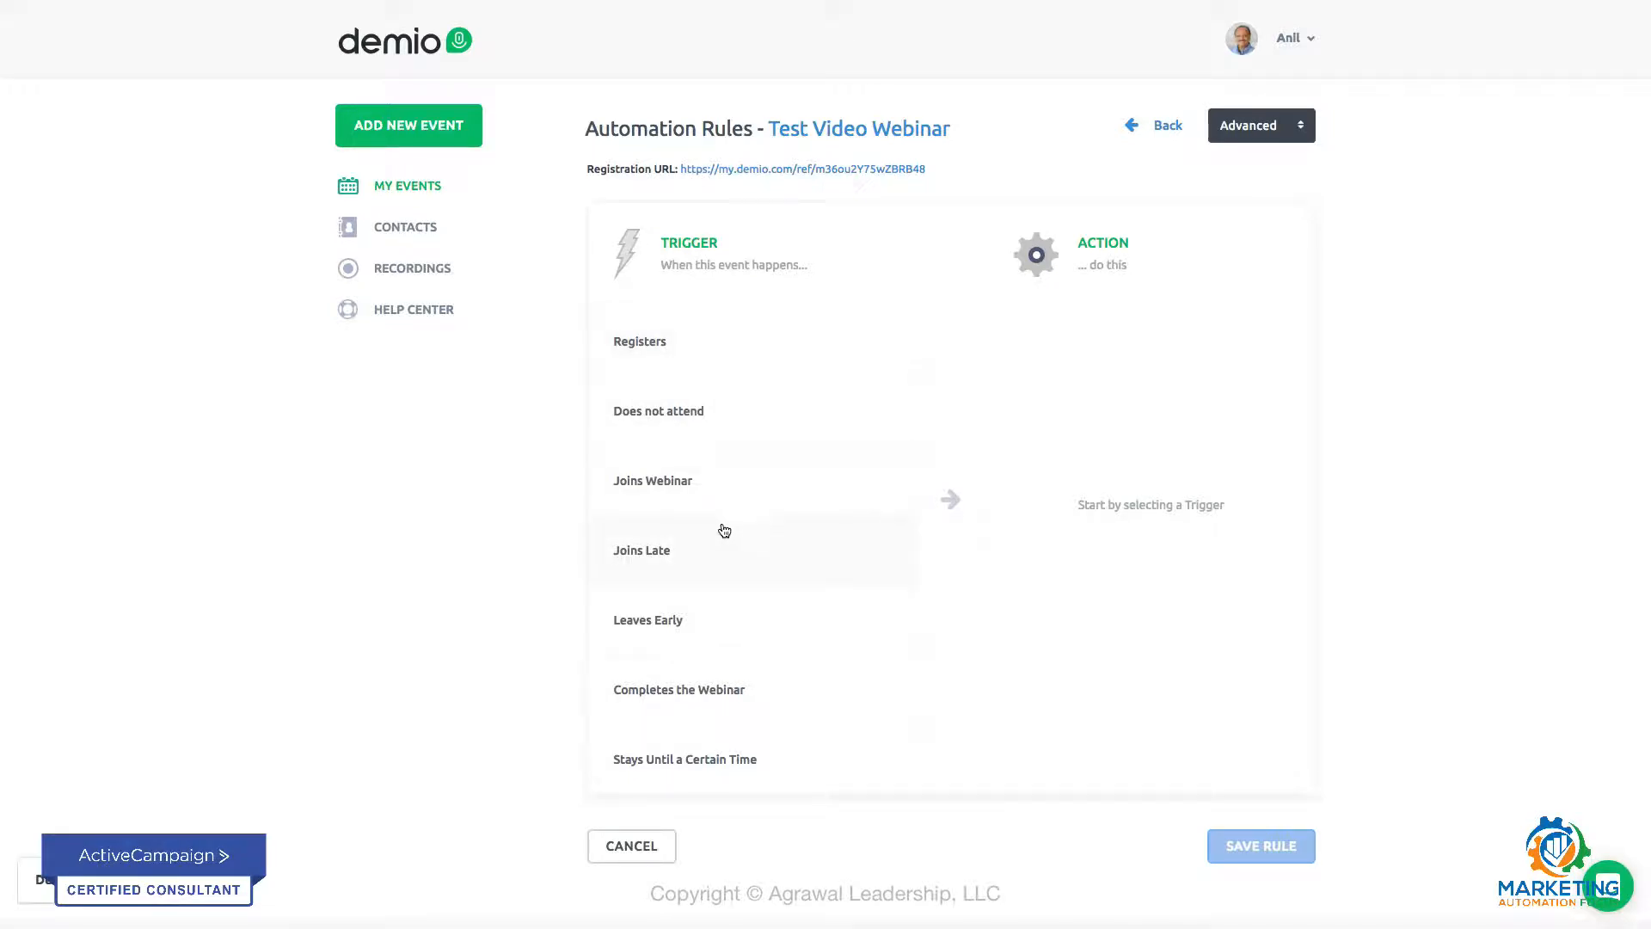
left_click(676, 351)
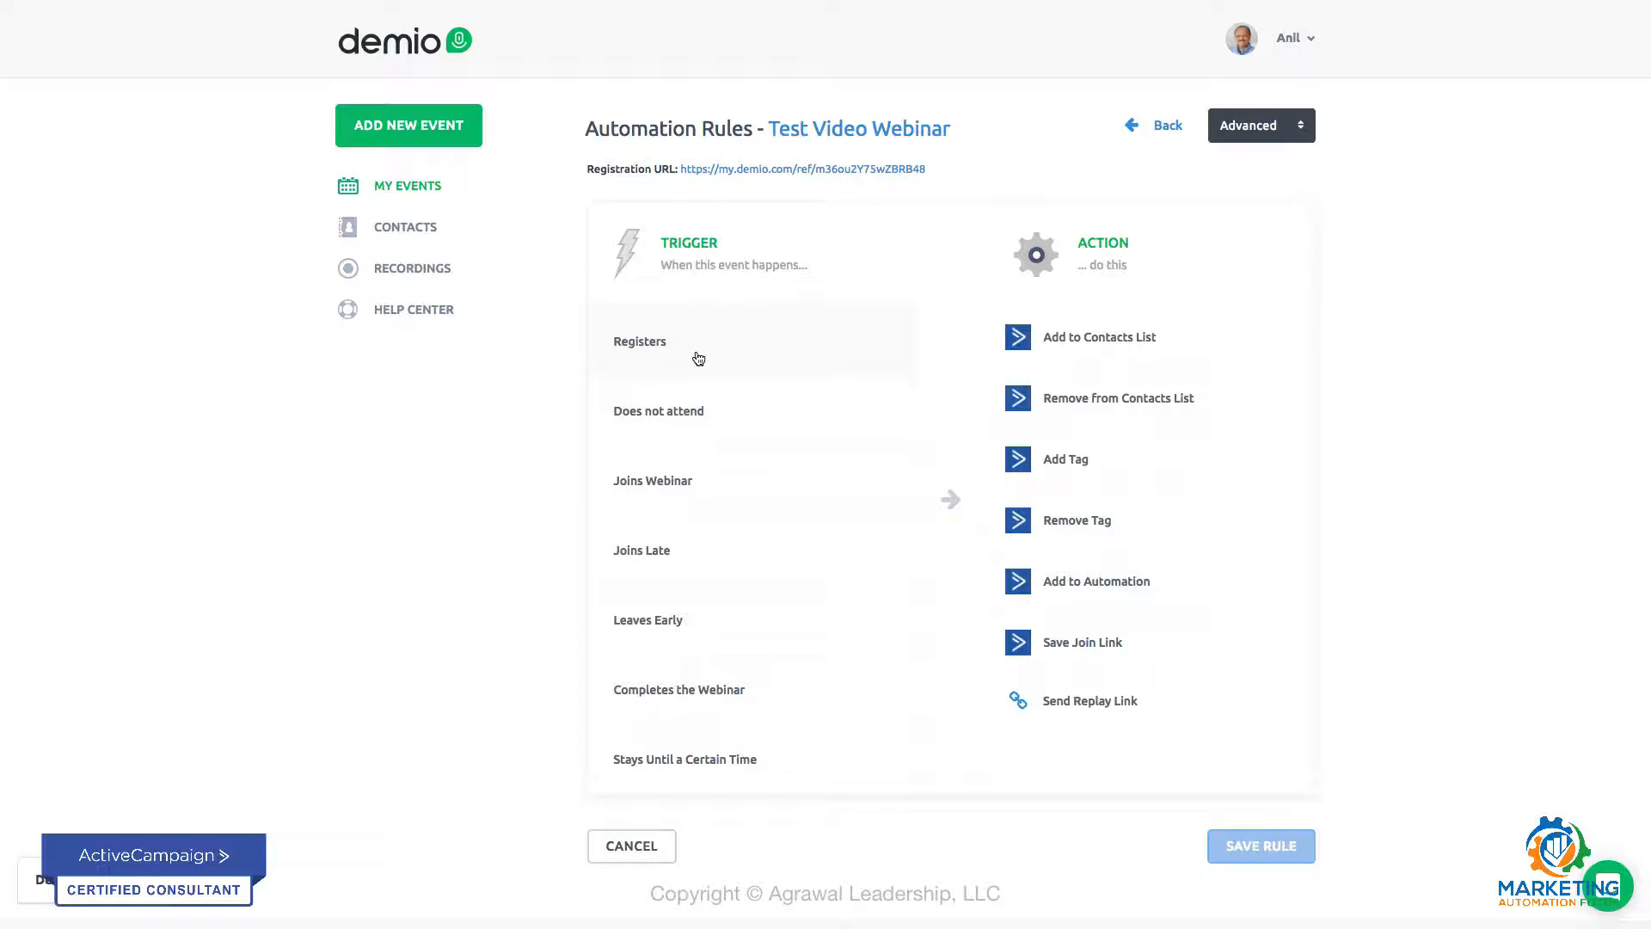
left_click(810, 336)
left_click(666, 360)
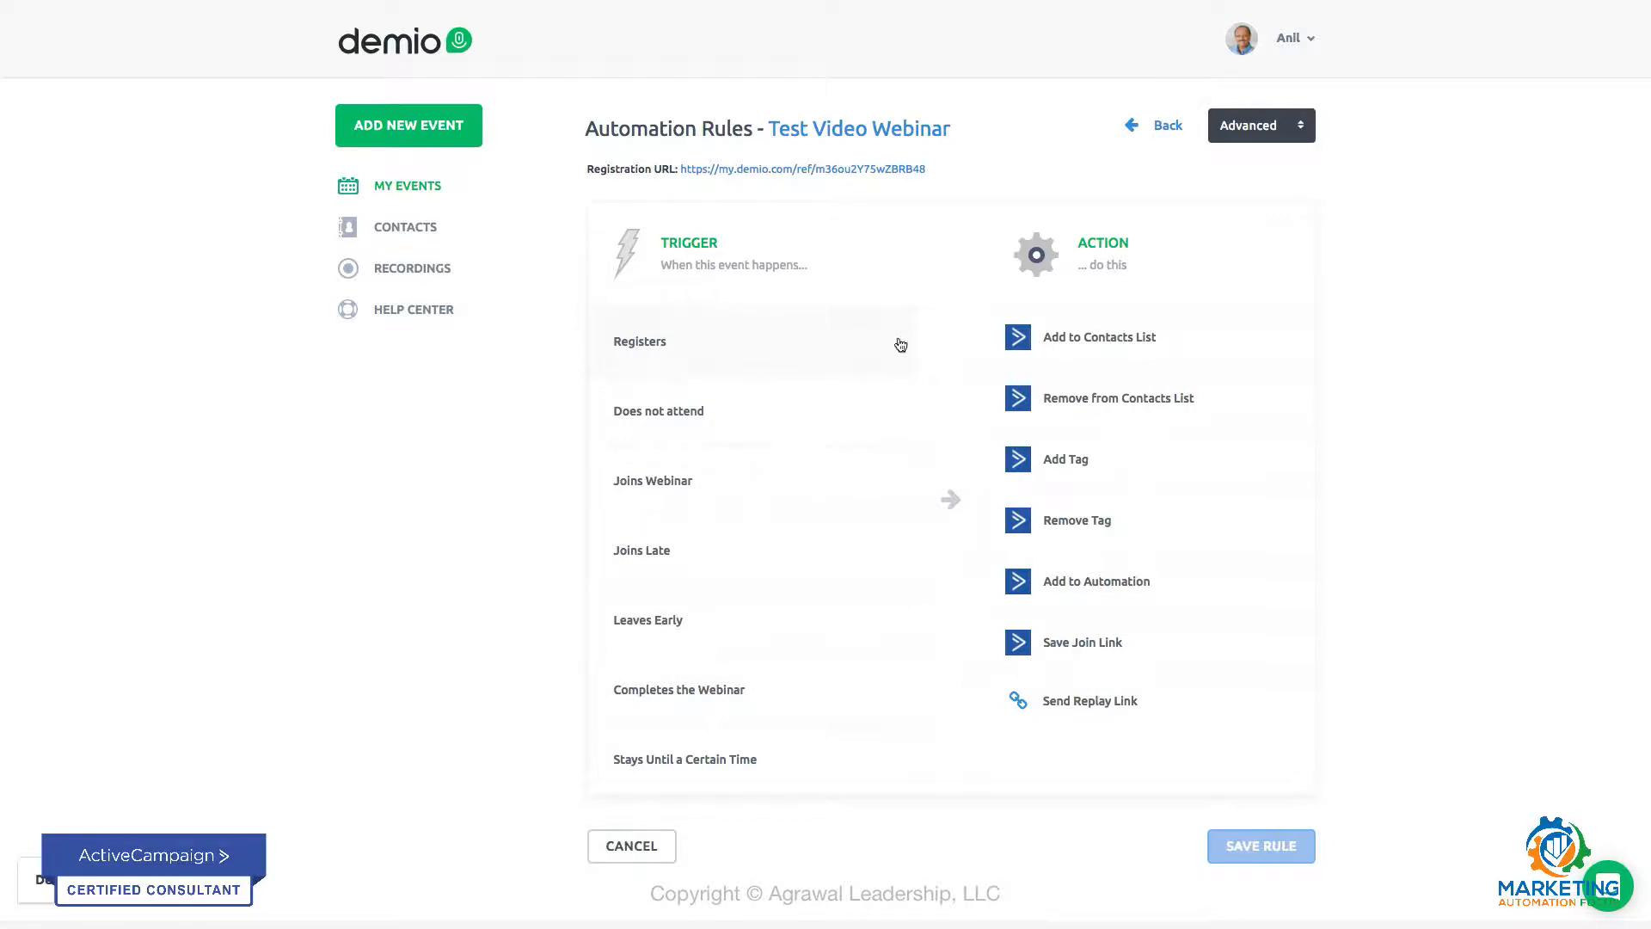
left_click(1055, 339)
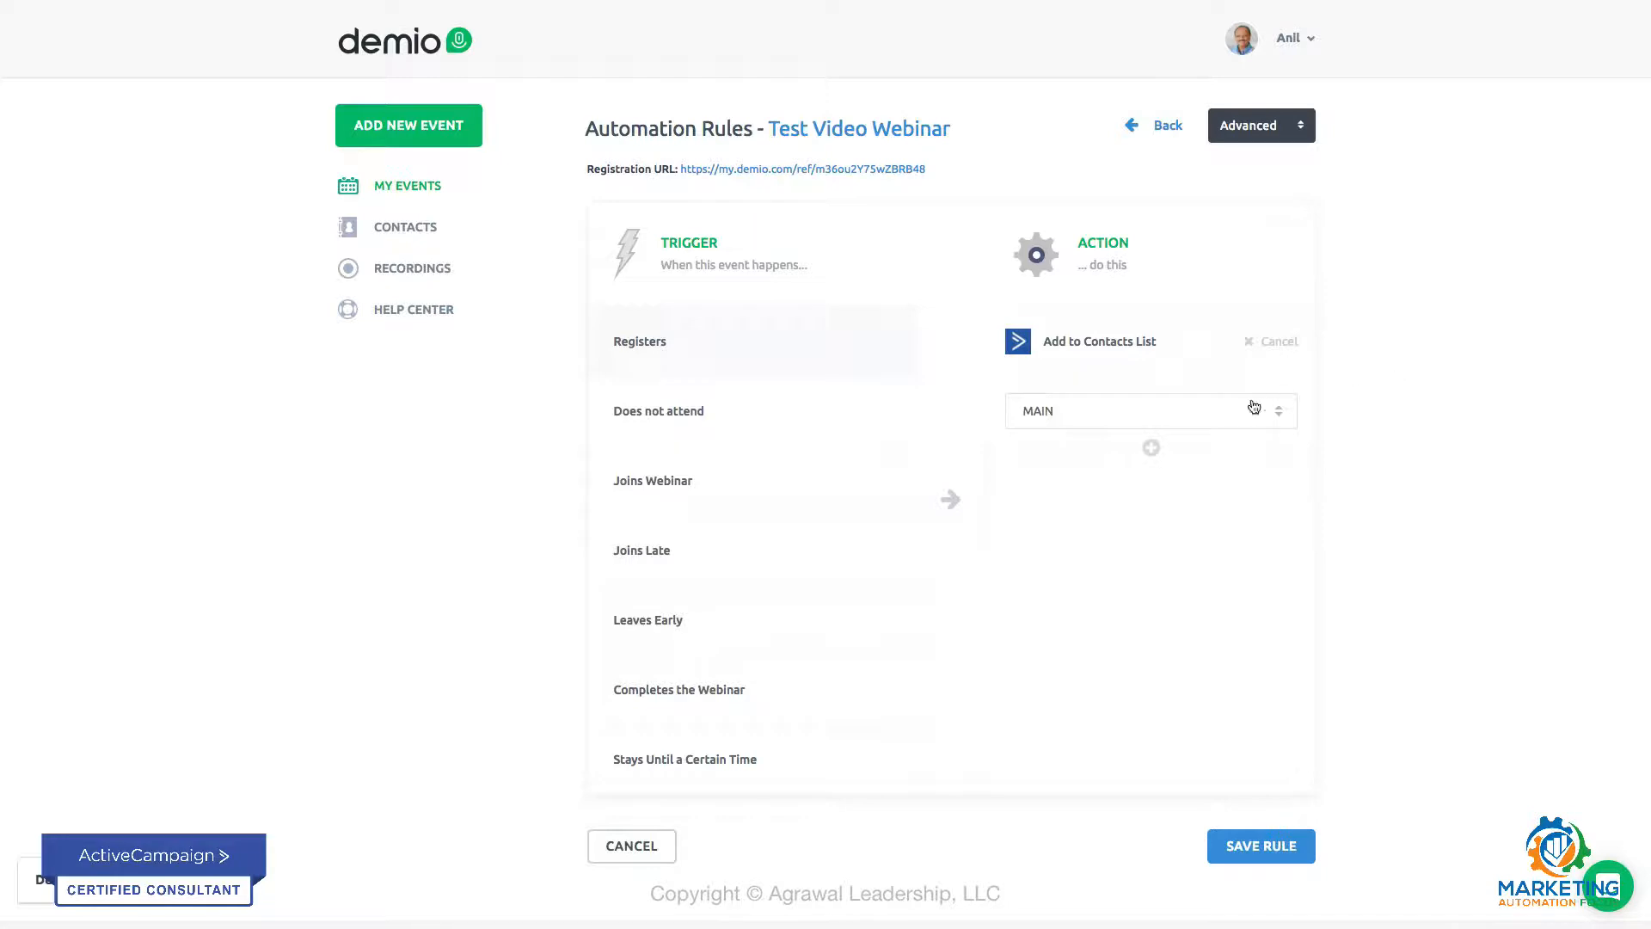
left_click(1058, 411)
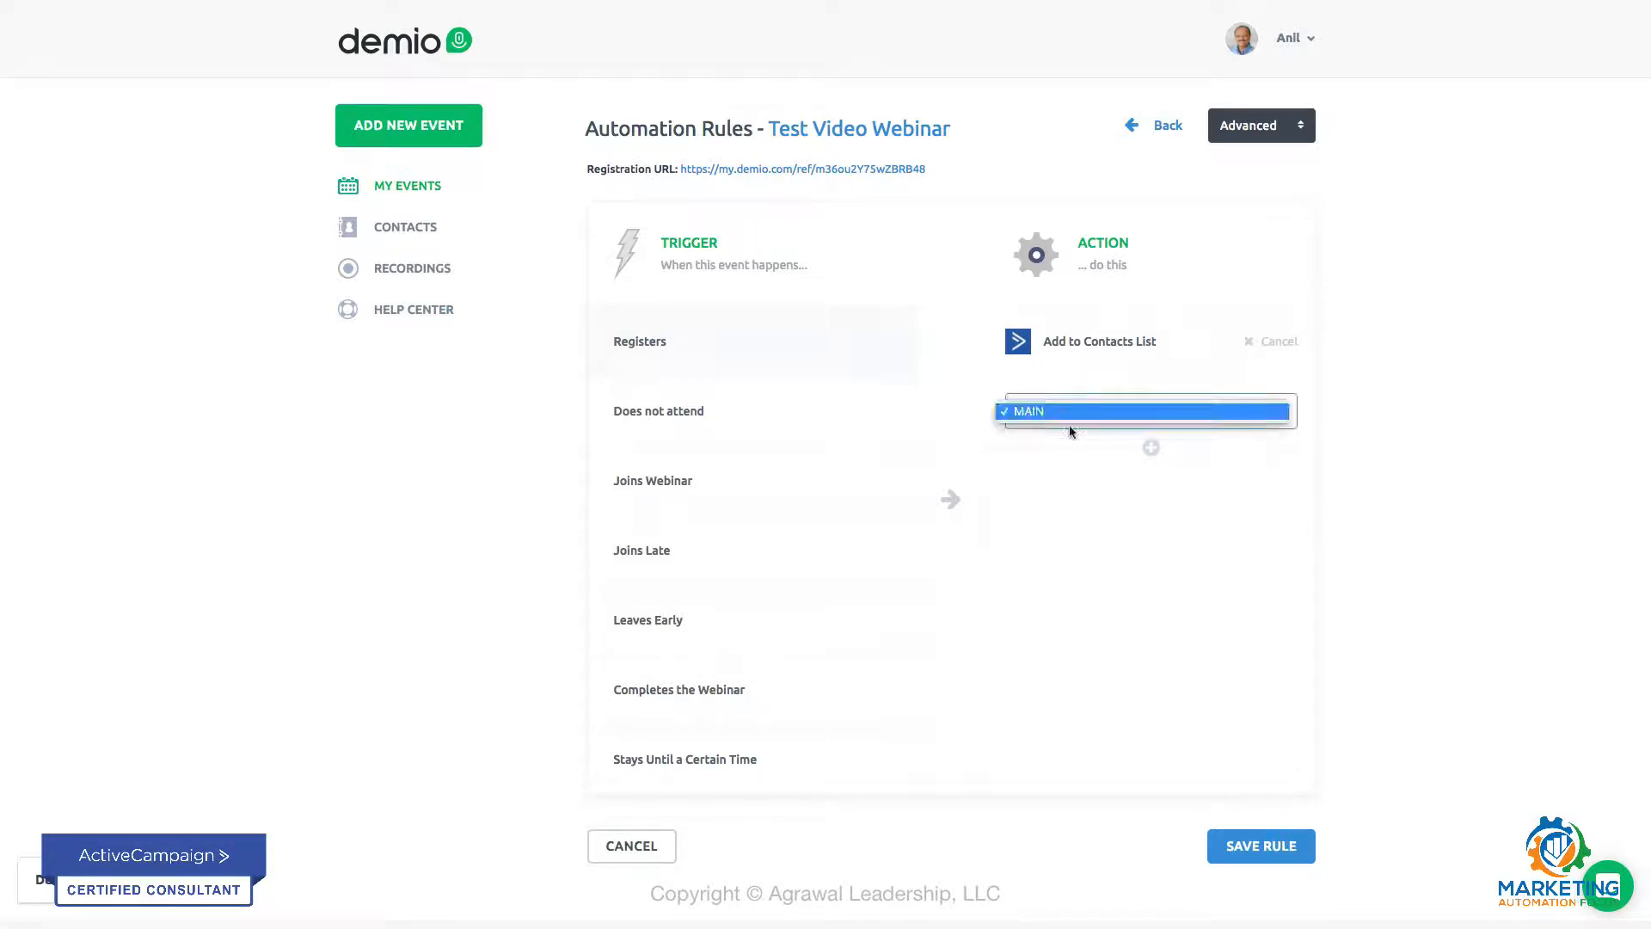
left_click(1153, 448)
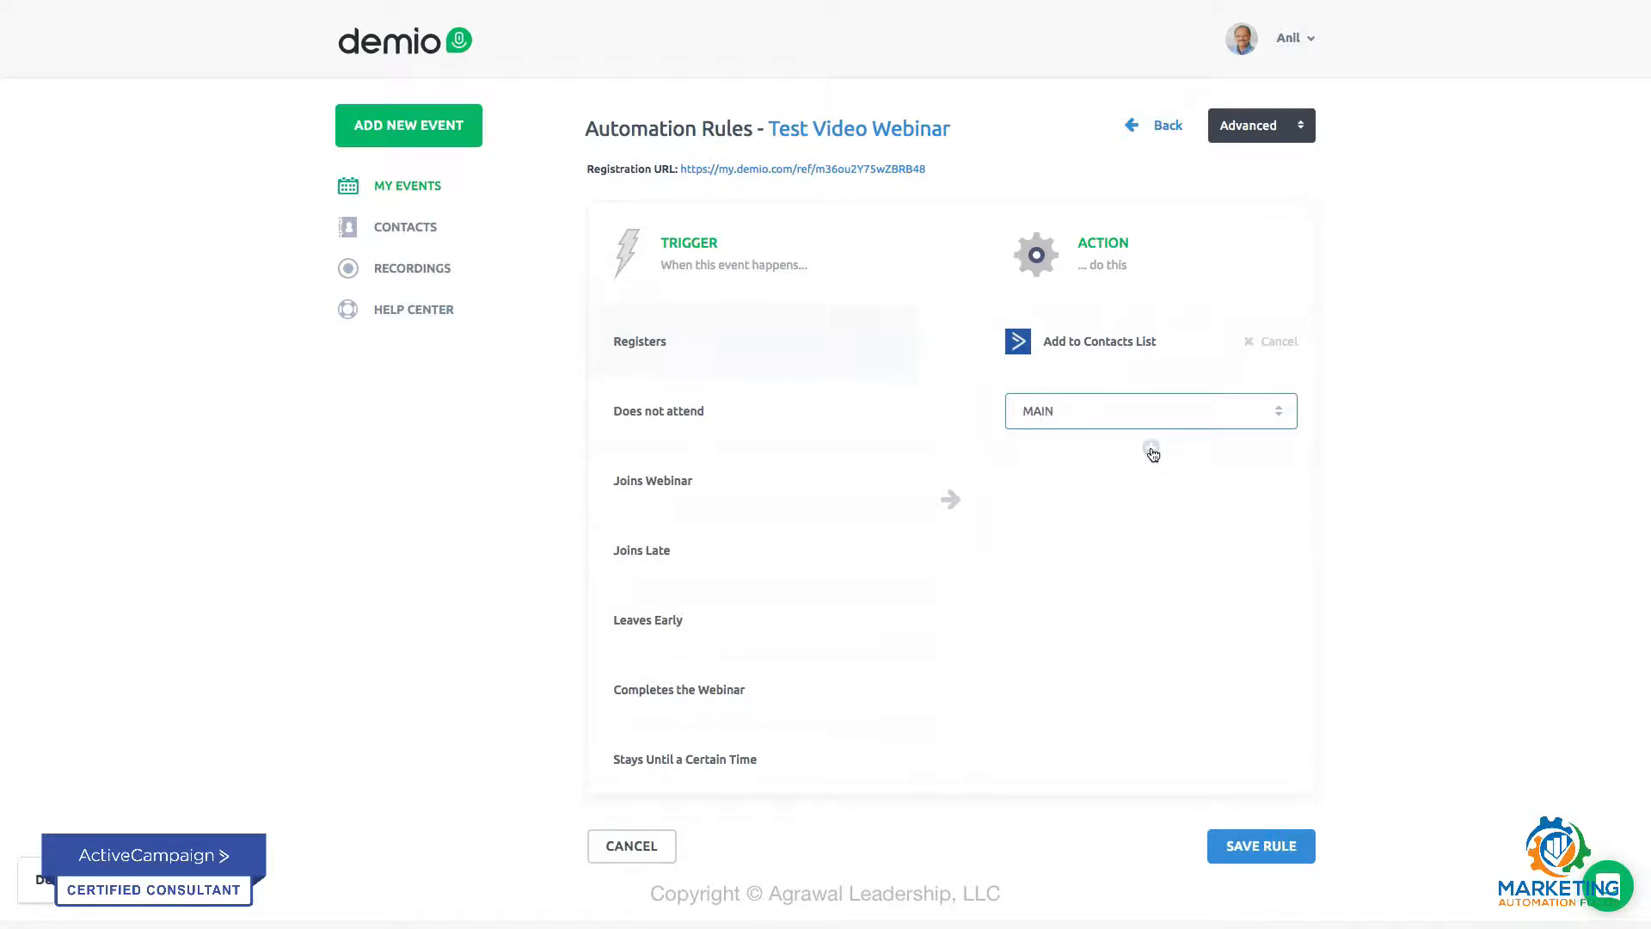
Step: Add a second action to the registration rule that applies the tag PURCHASE: Product A, and save the rule
left_click(1152, 449)
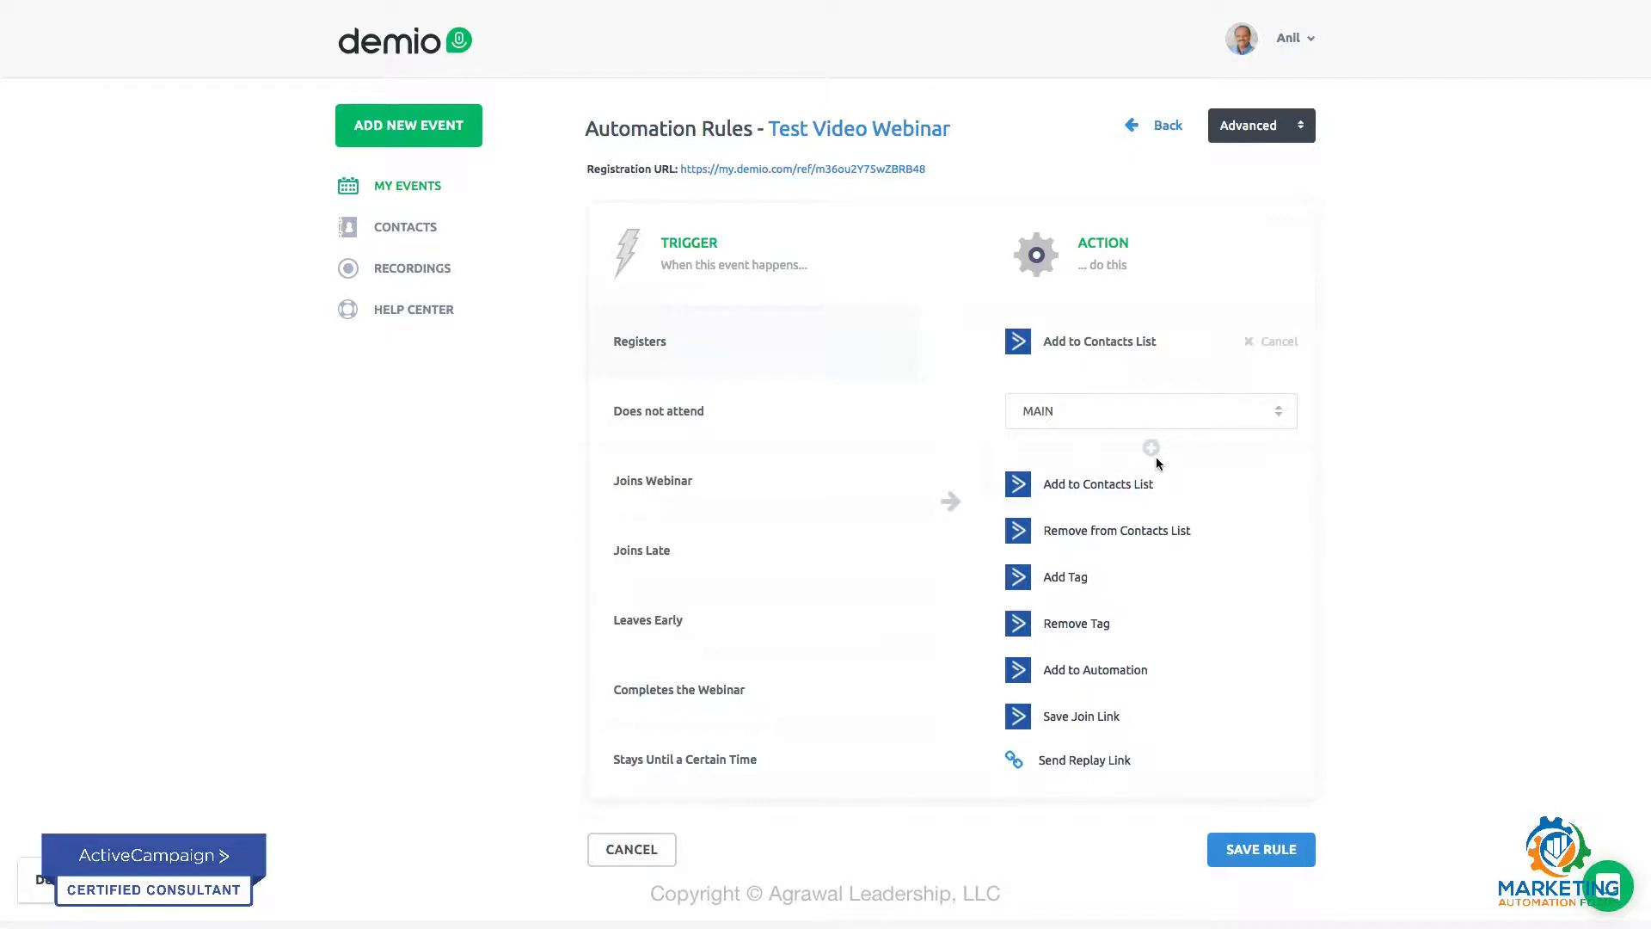
left_click(1060, 578)
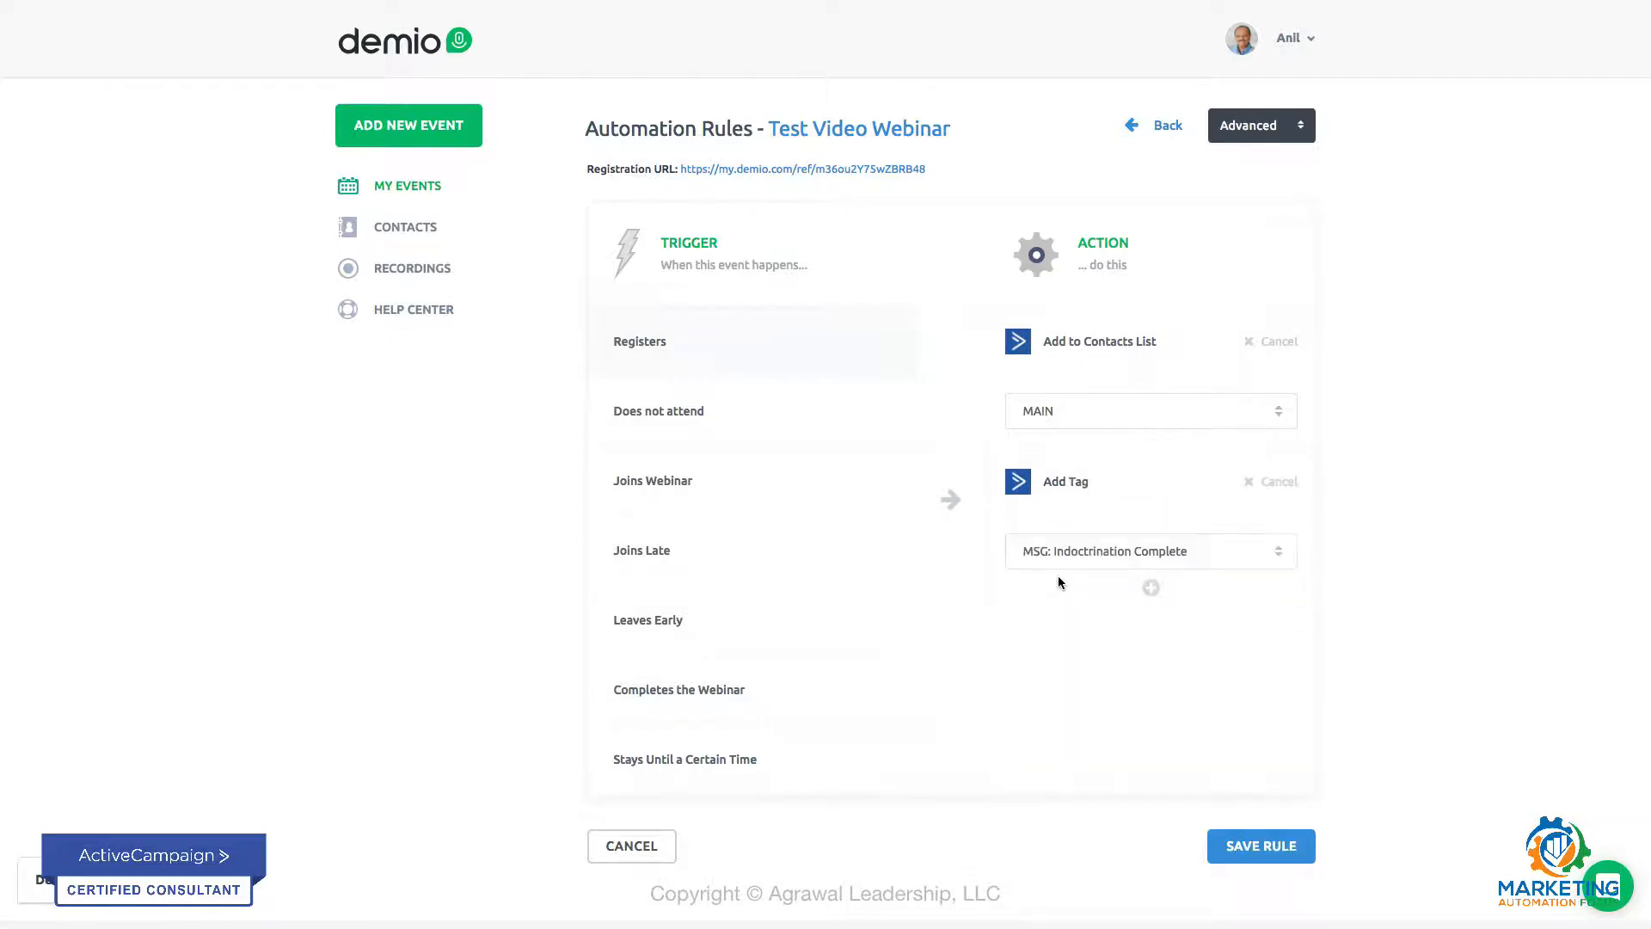
left_click(1191, 554)
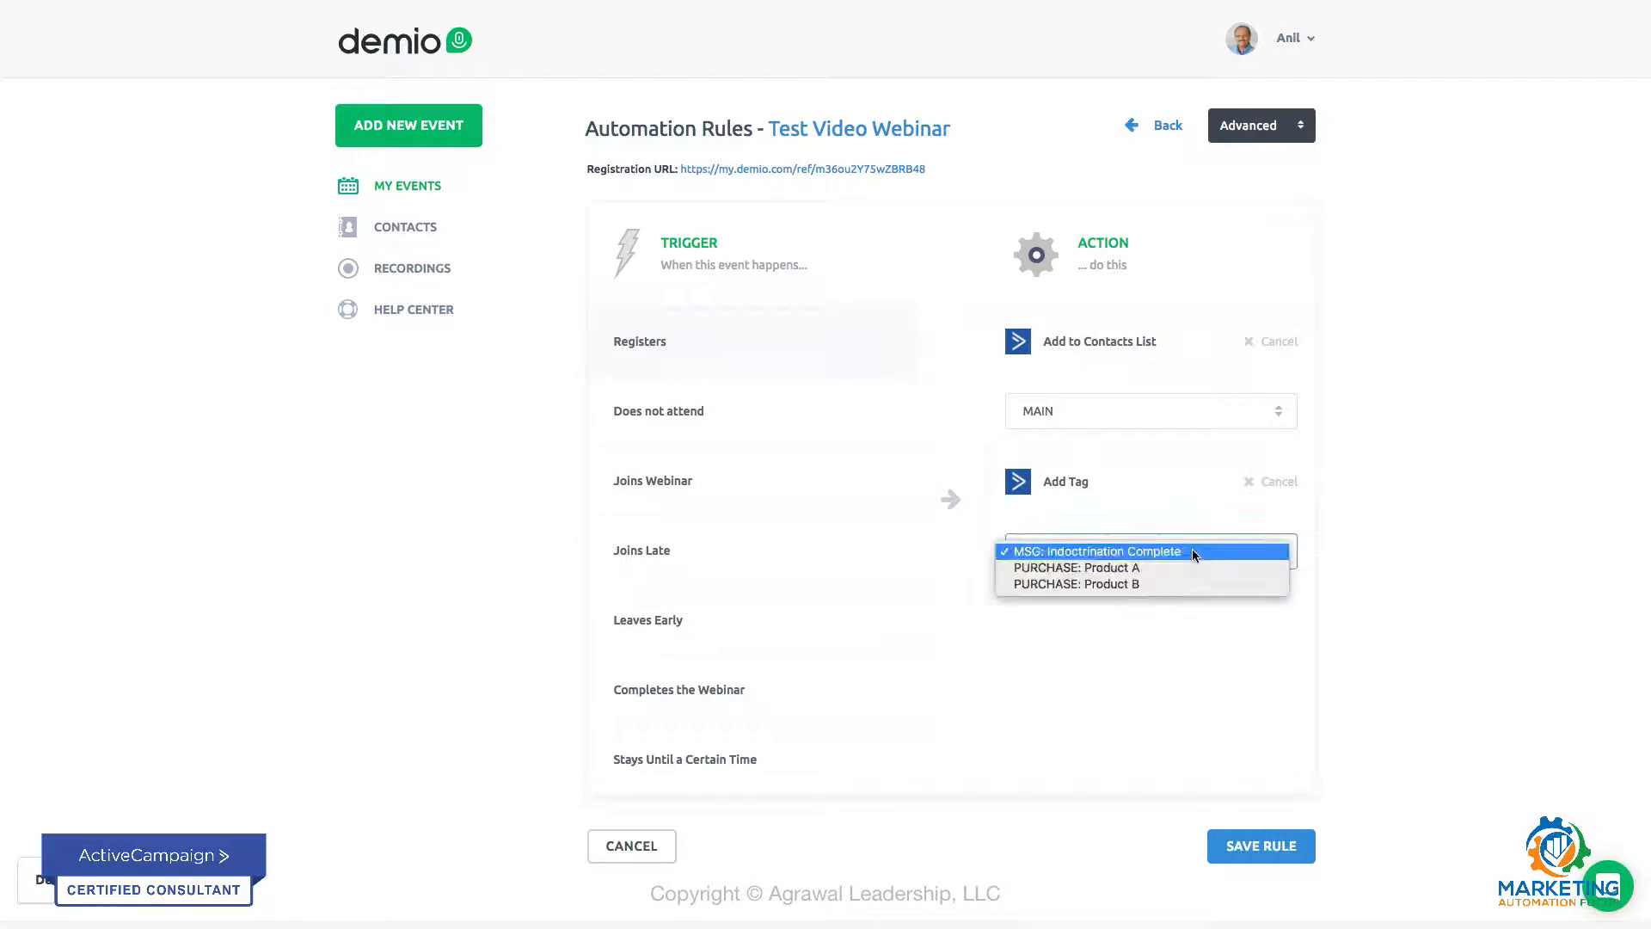
left_click(1128, 570)
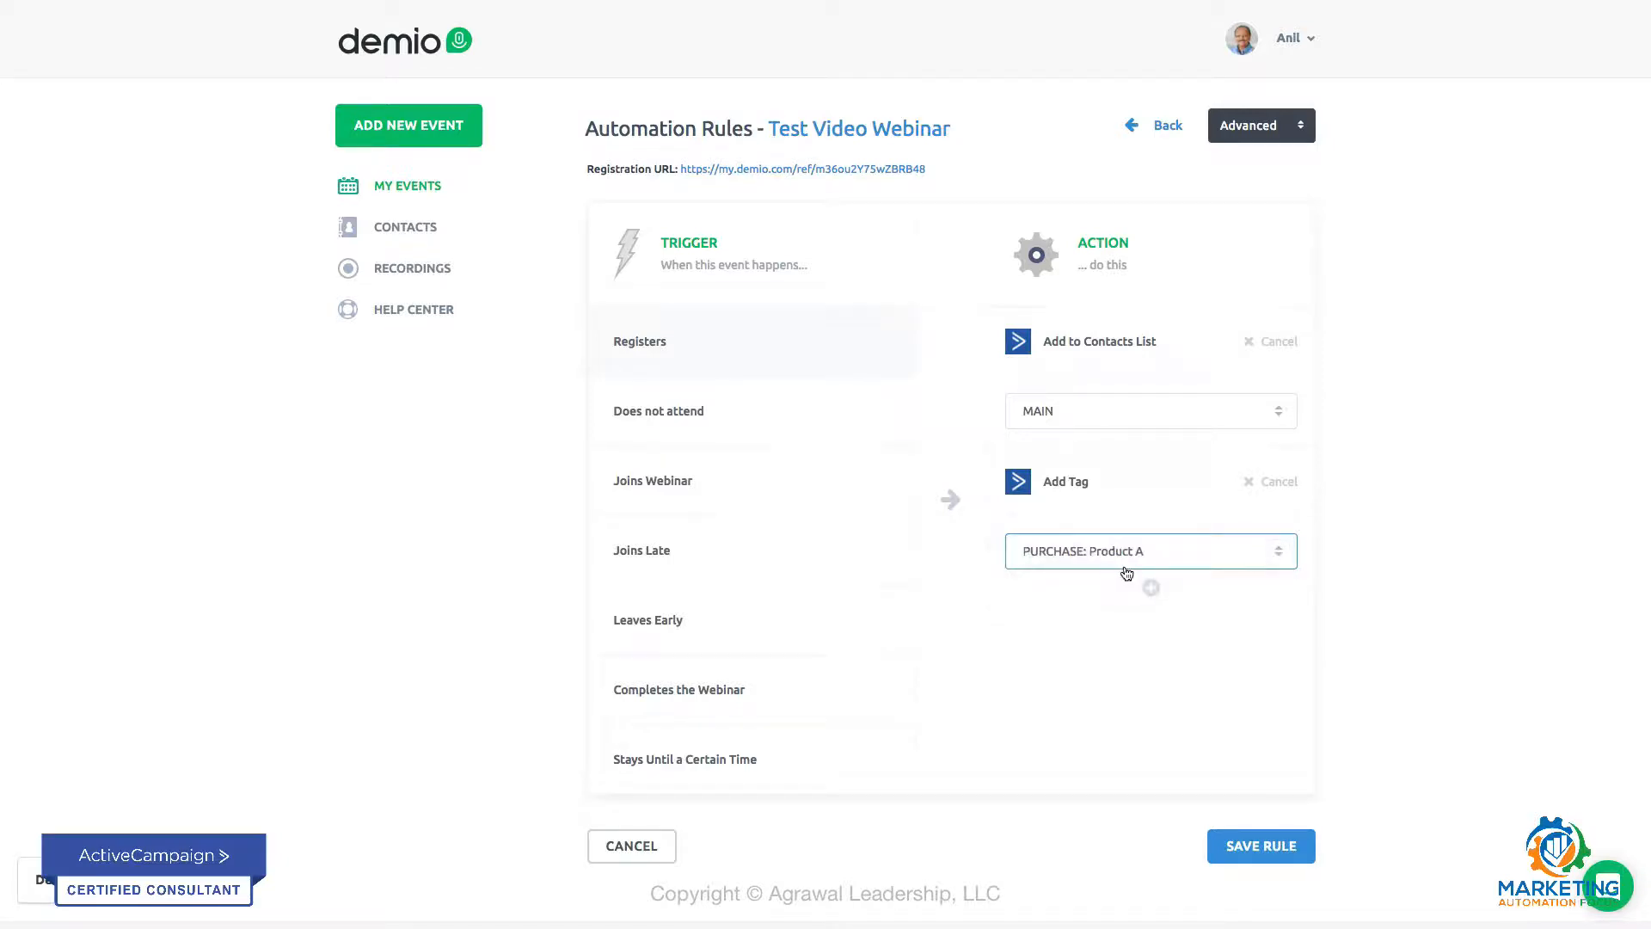
left_click(1164, 553)
left_click(1166, 553)
left_click(1267, 849)
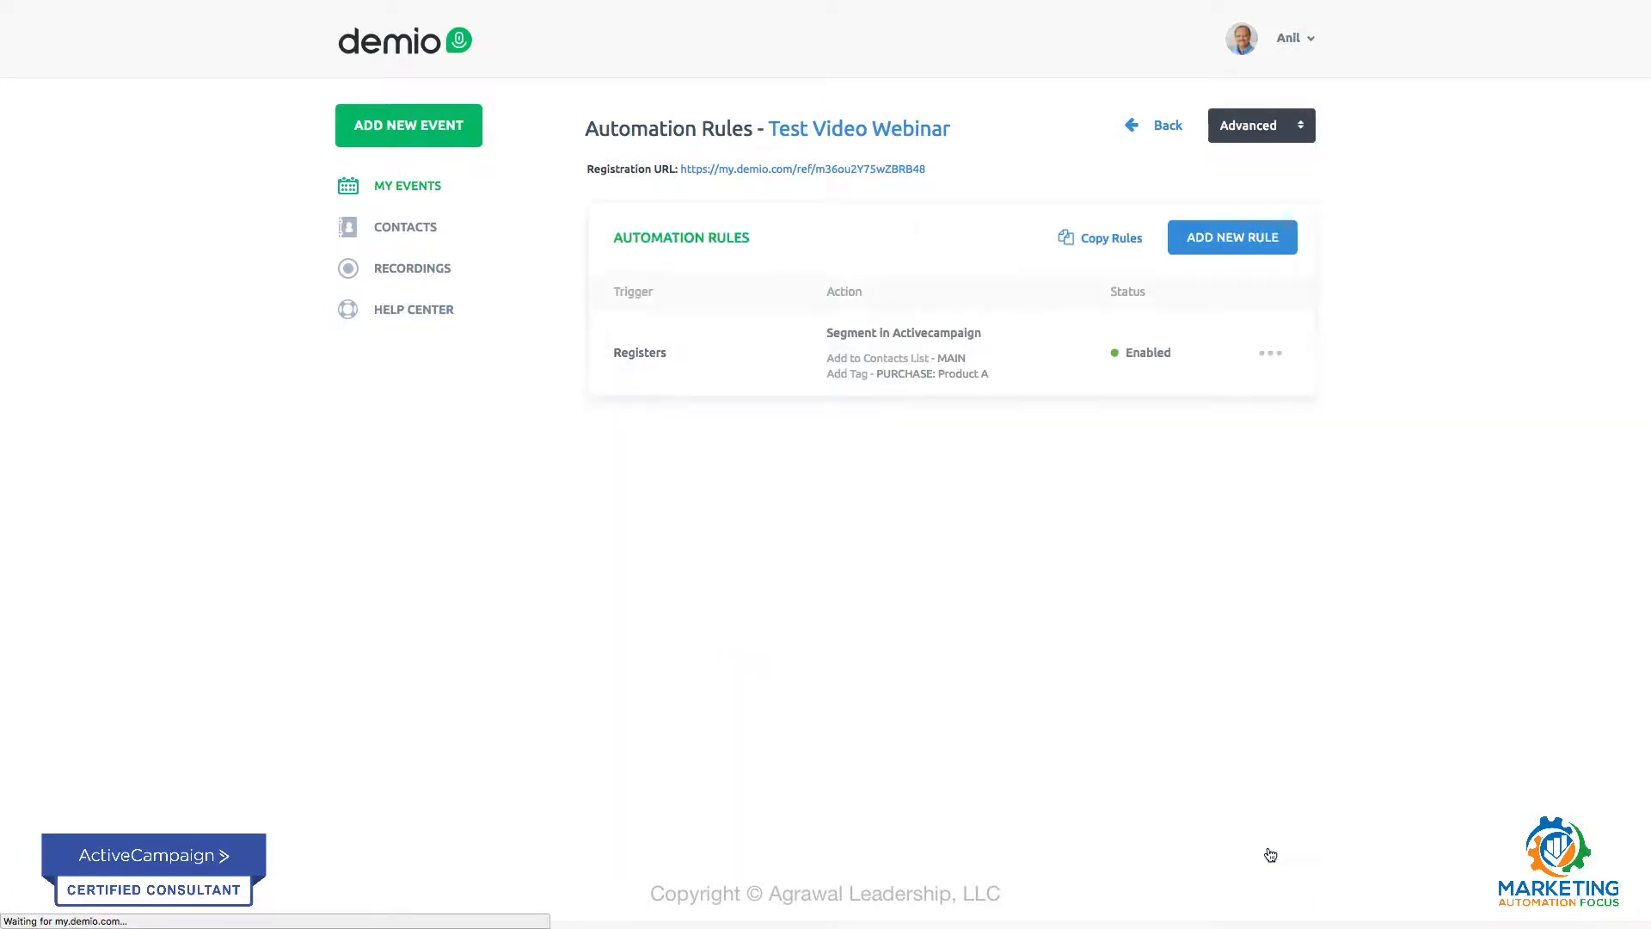
Step: Create and save a rule that adds the tag MSG: Indoctrination Complete when someone leaves the webinar 10 to 20 minutes early
left_click(1222, 246)
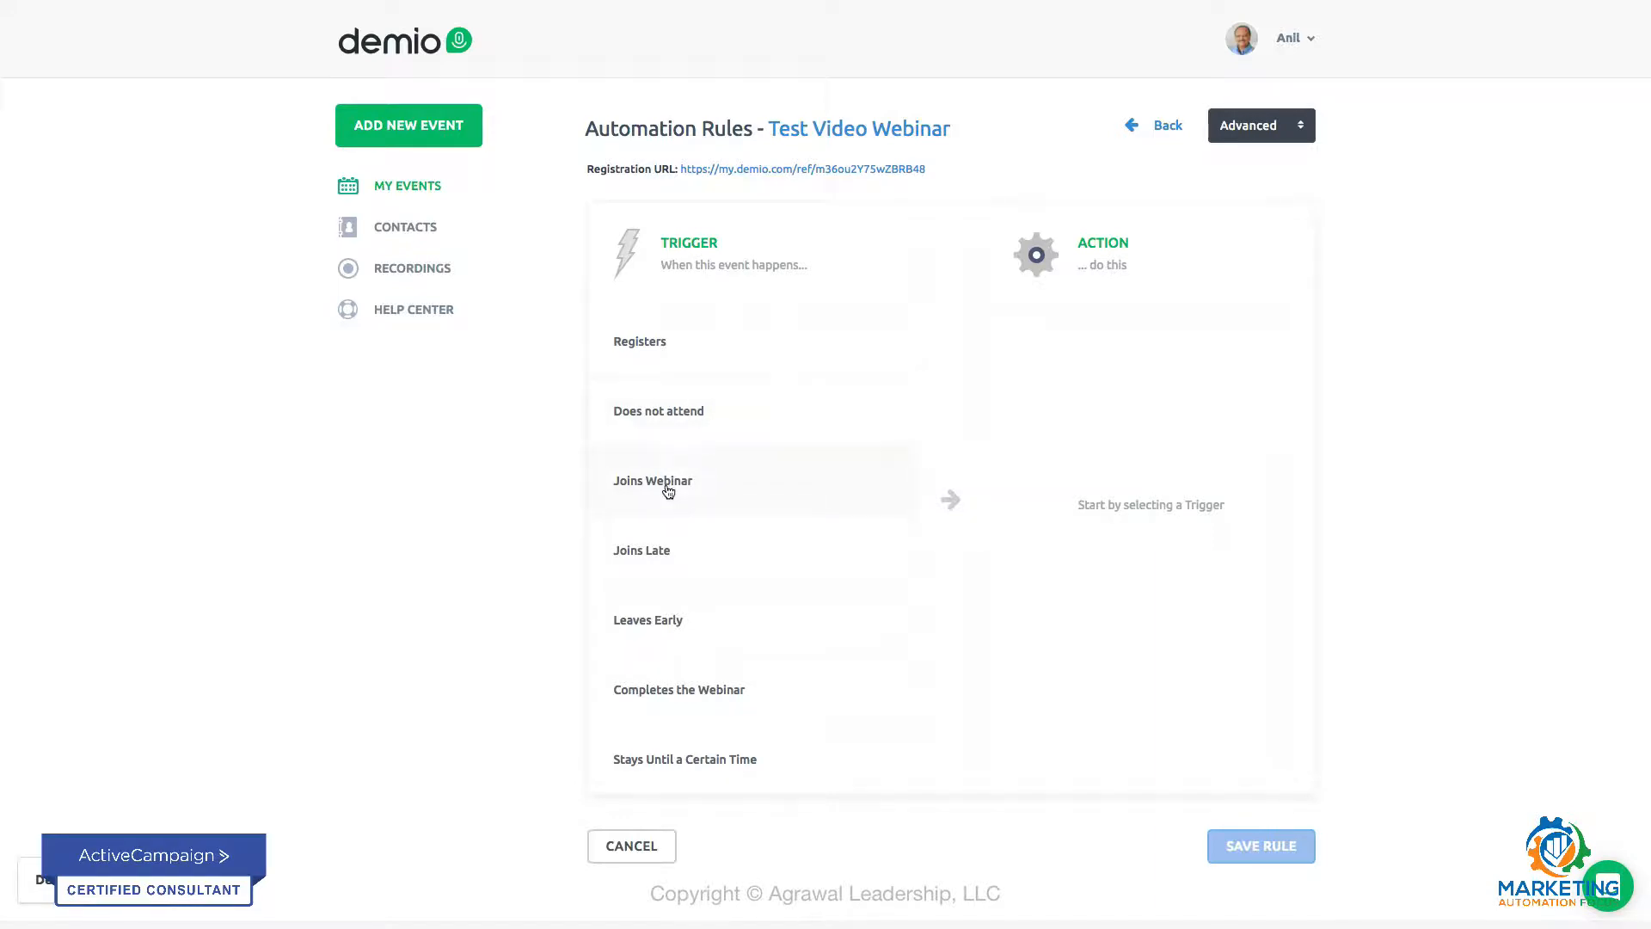
left_click(661, 549)
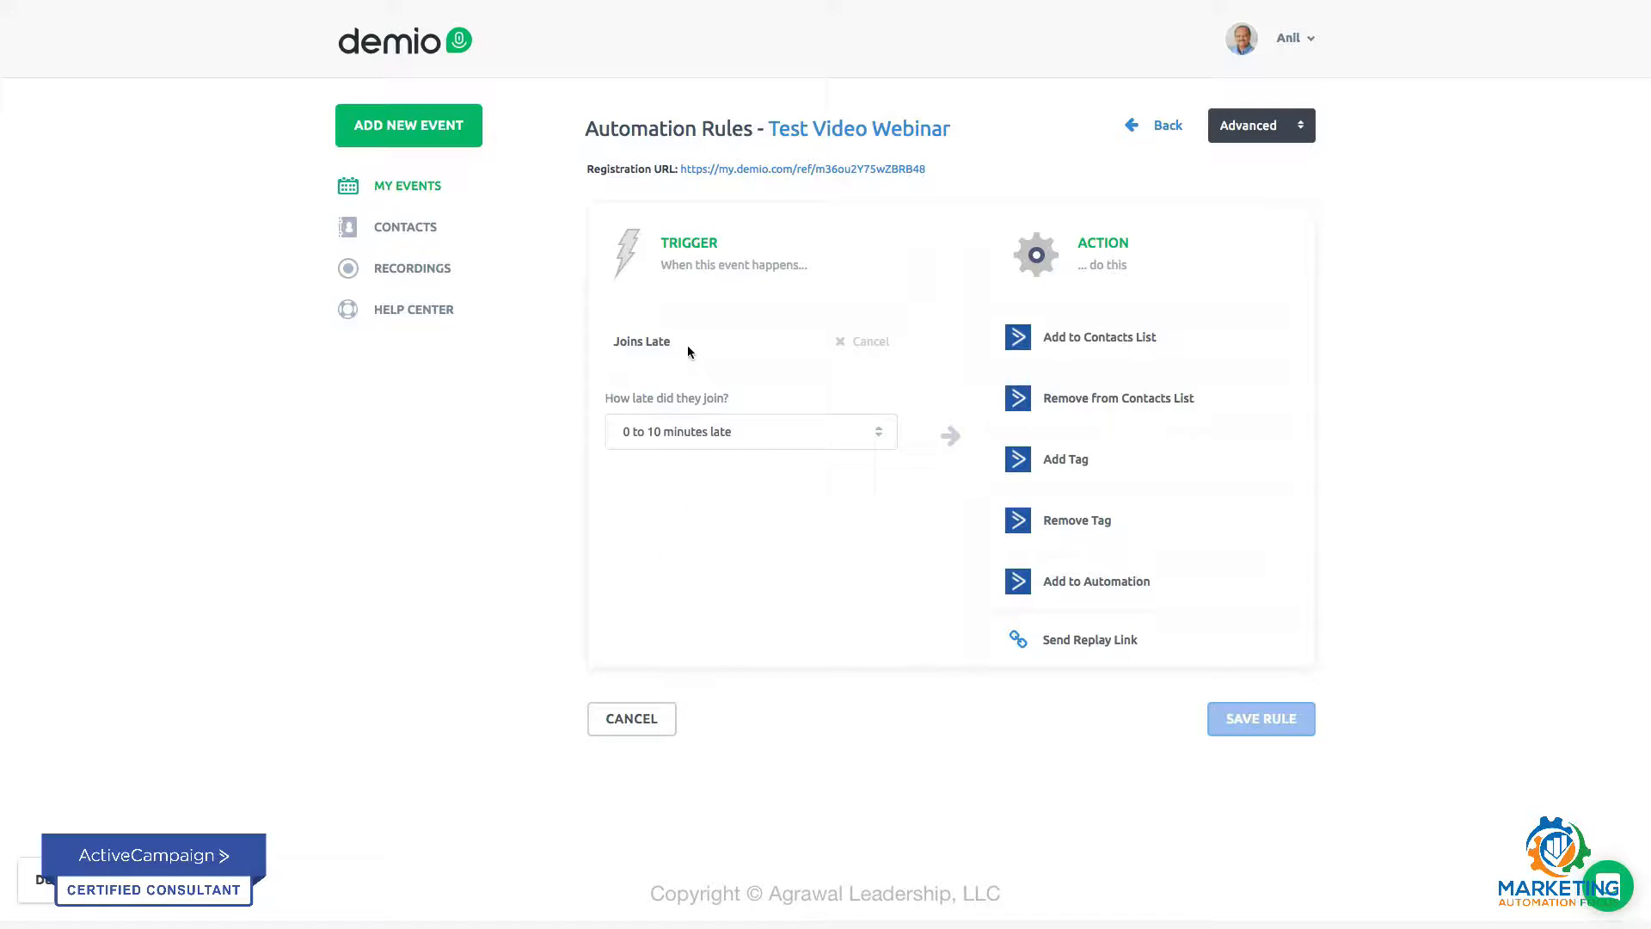
left_click(847, 343)
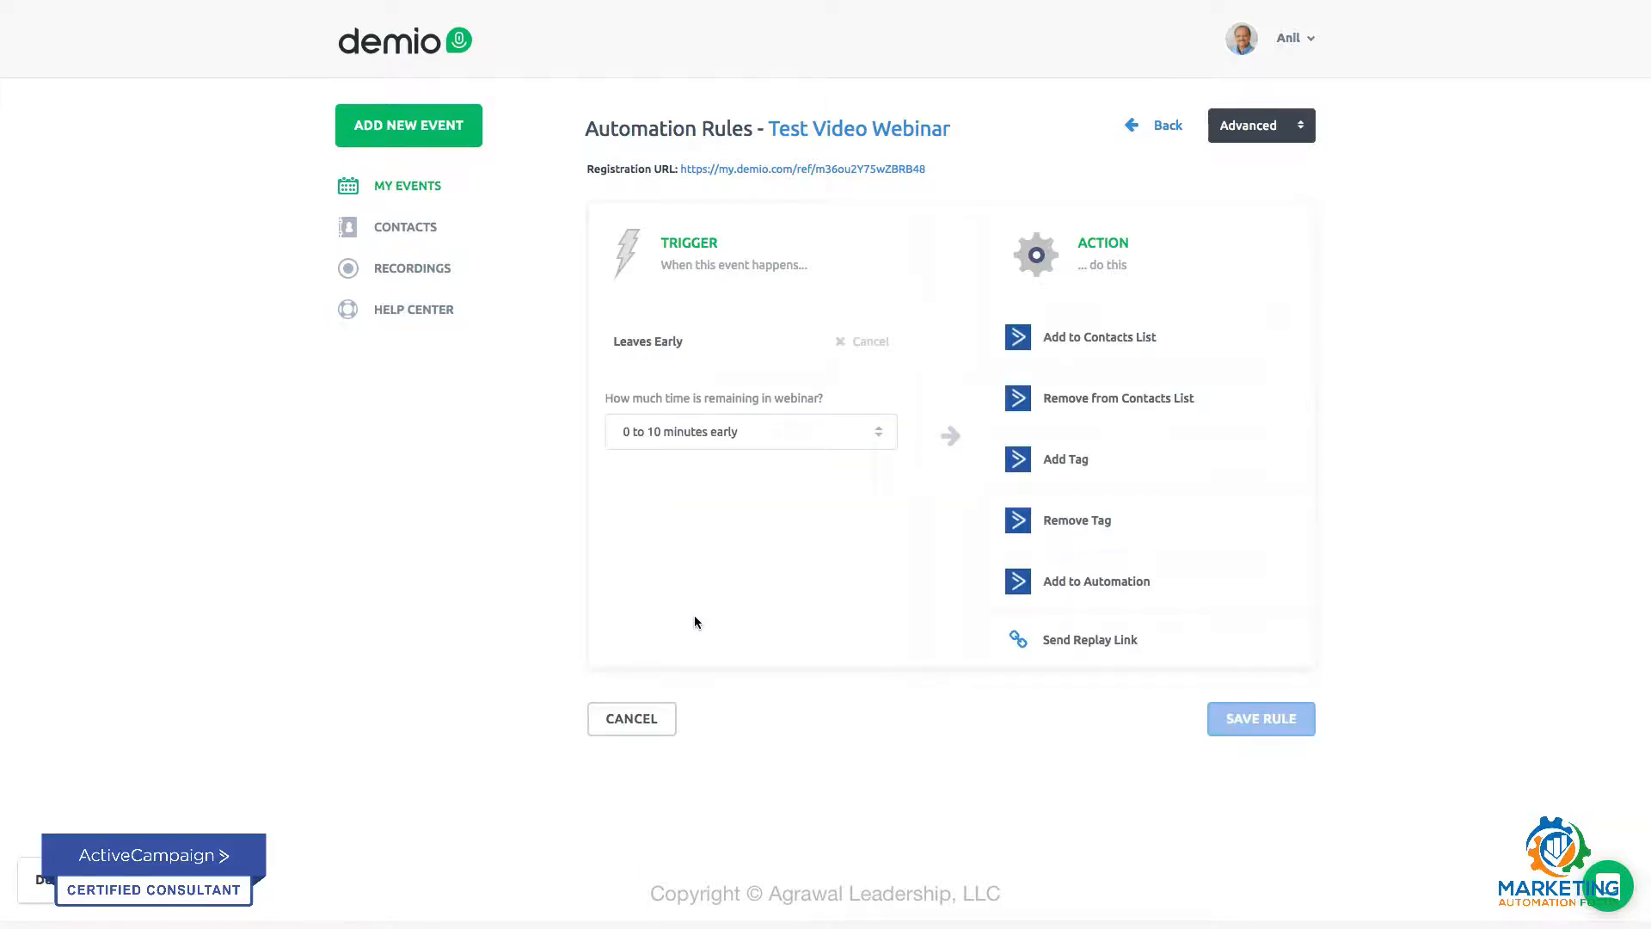
left_click(878, 431)
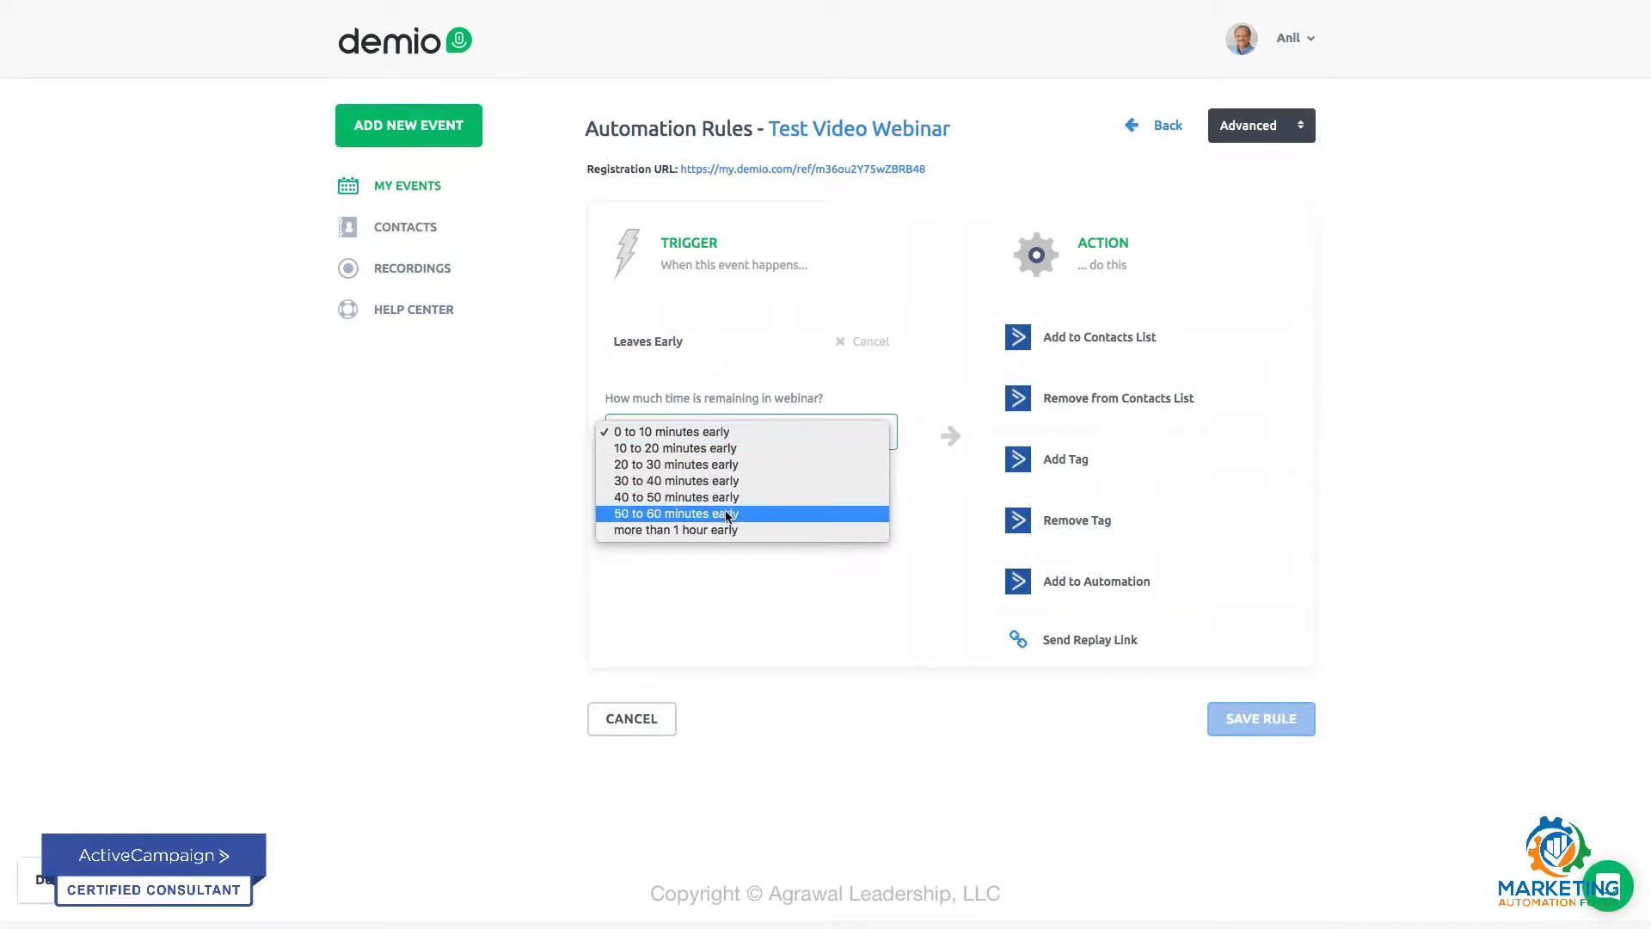
left_click(713, 449)
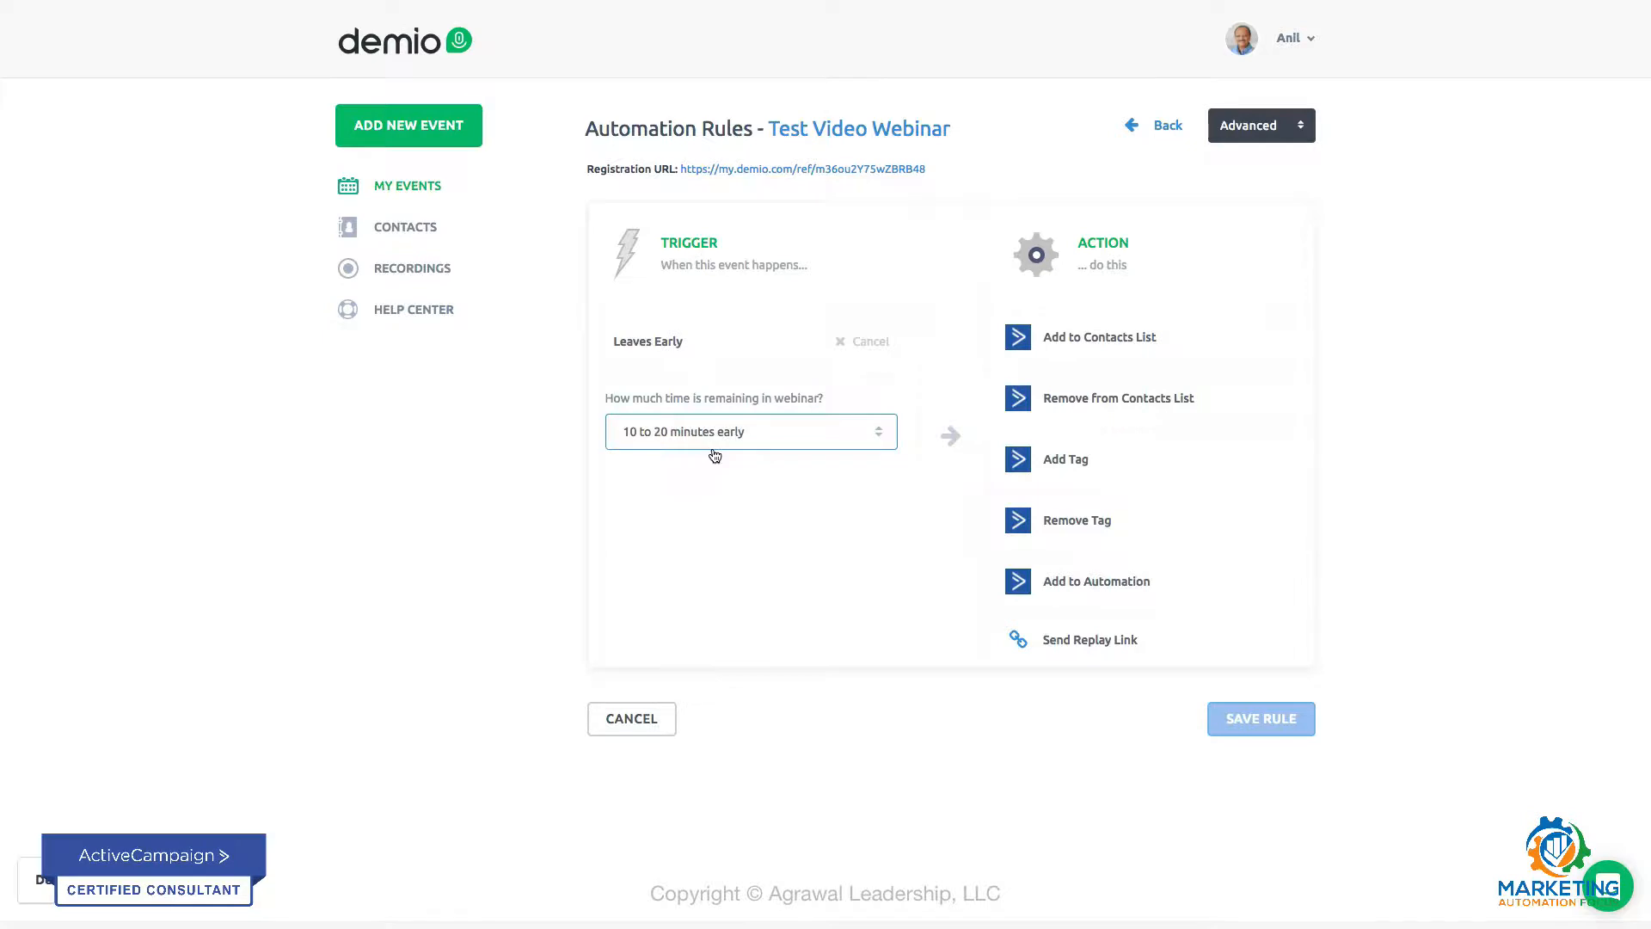
left_click(1050, 460)
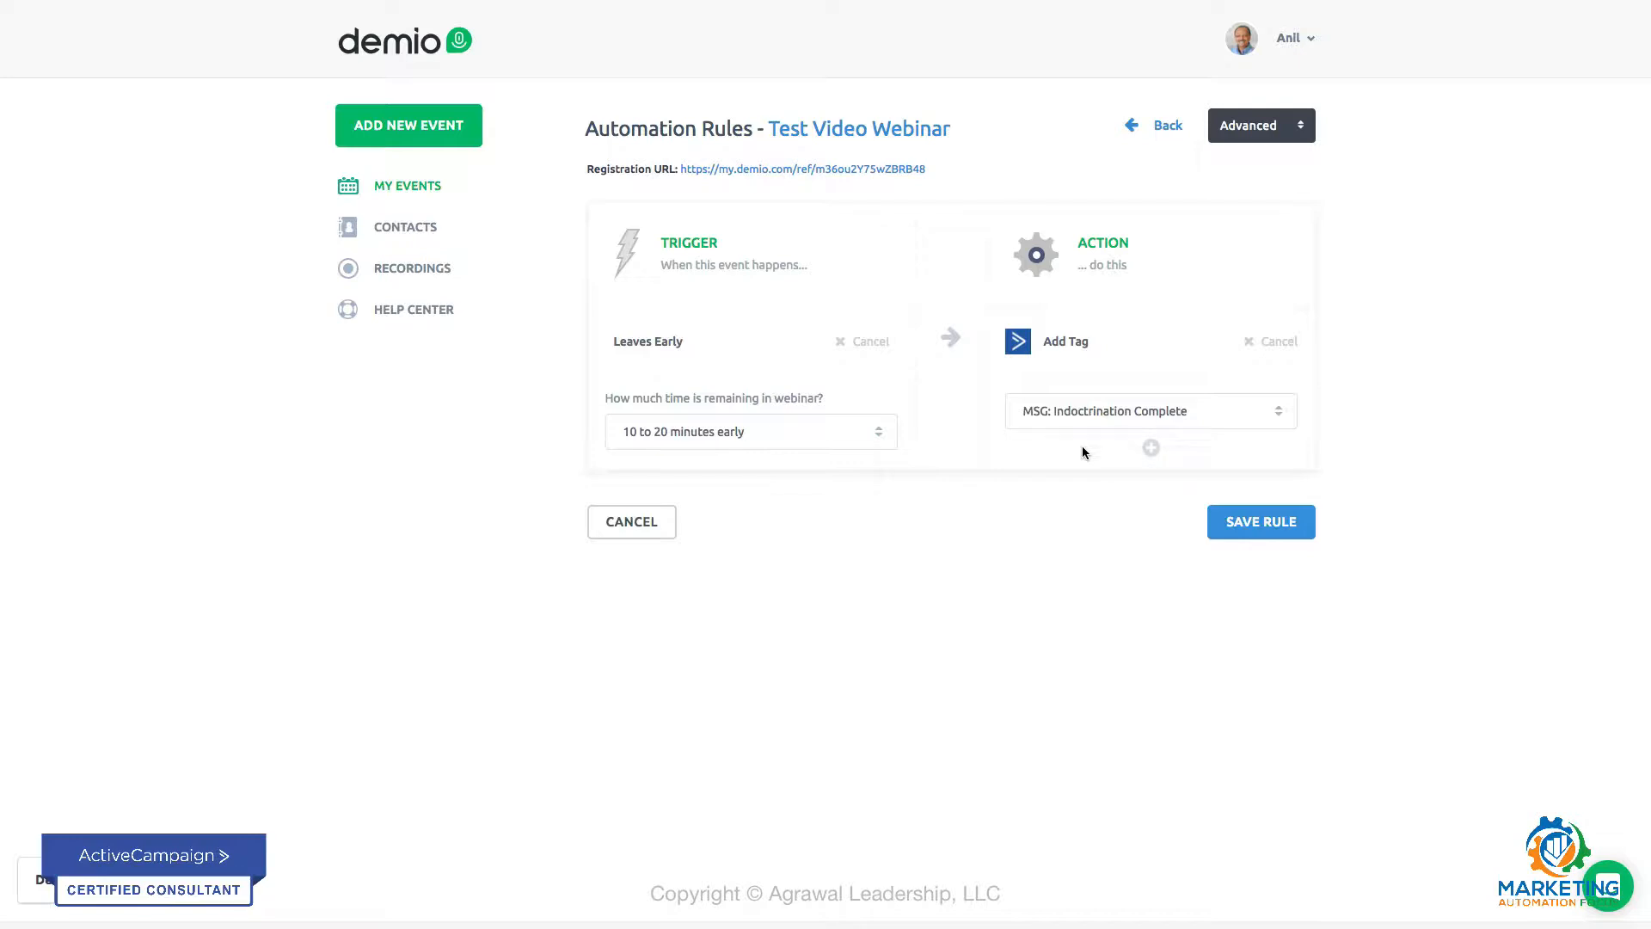
left_click(1246, 523)
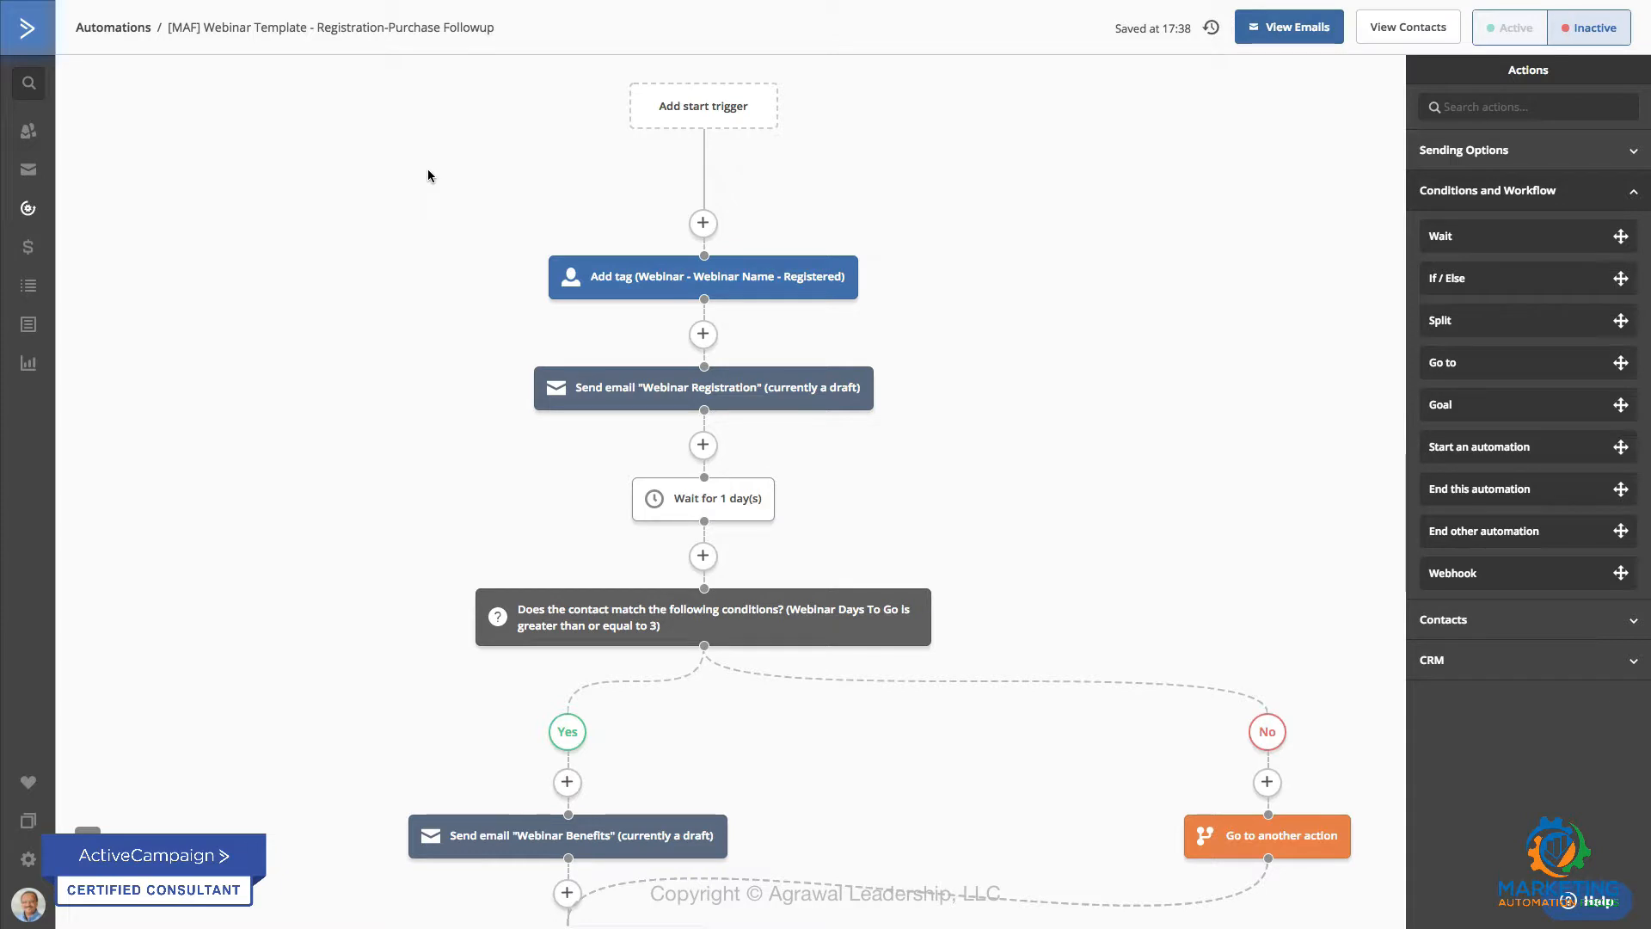
Step: In ActiveCampaign, examine the webinar followup automation template from its start trigger through the registration email, wait and days-to-go condition
scroll(428, 175, "down", 1)
scroll(427, 176, "up", 1)
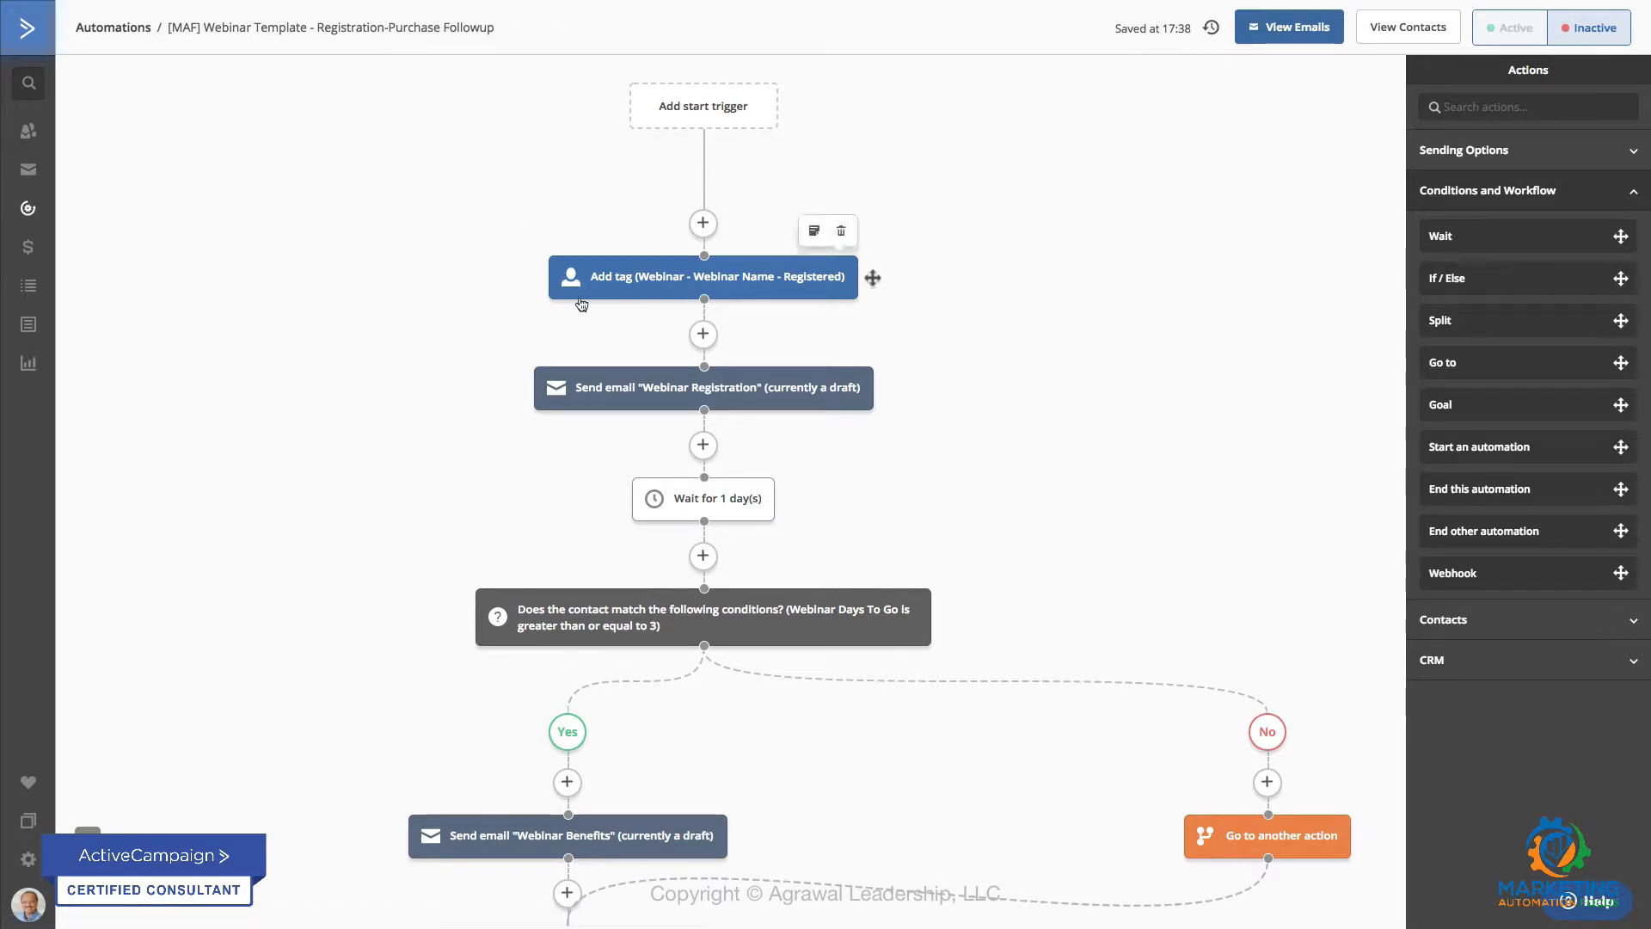
scroll(496, 318, "down", 1)
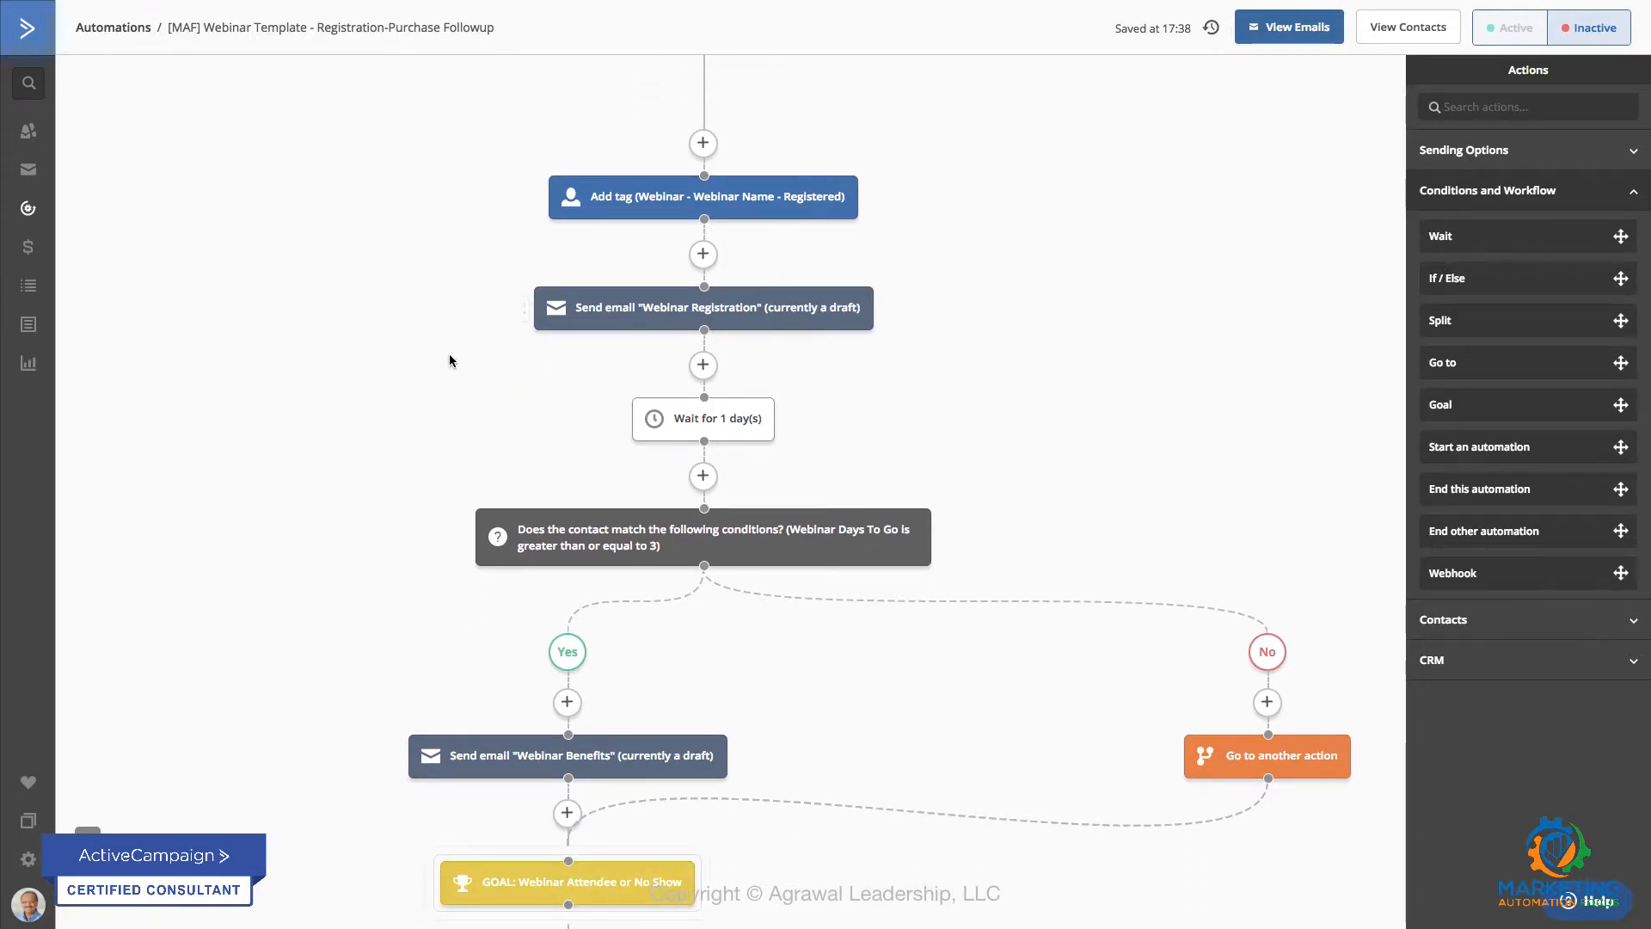
scroll(449, 354, "down", 1)
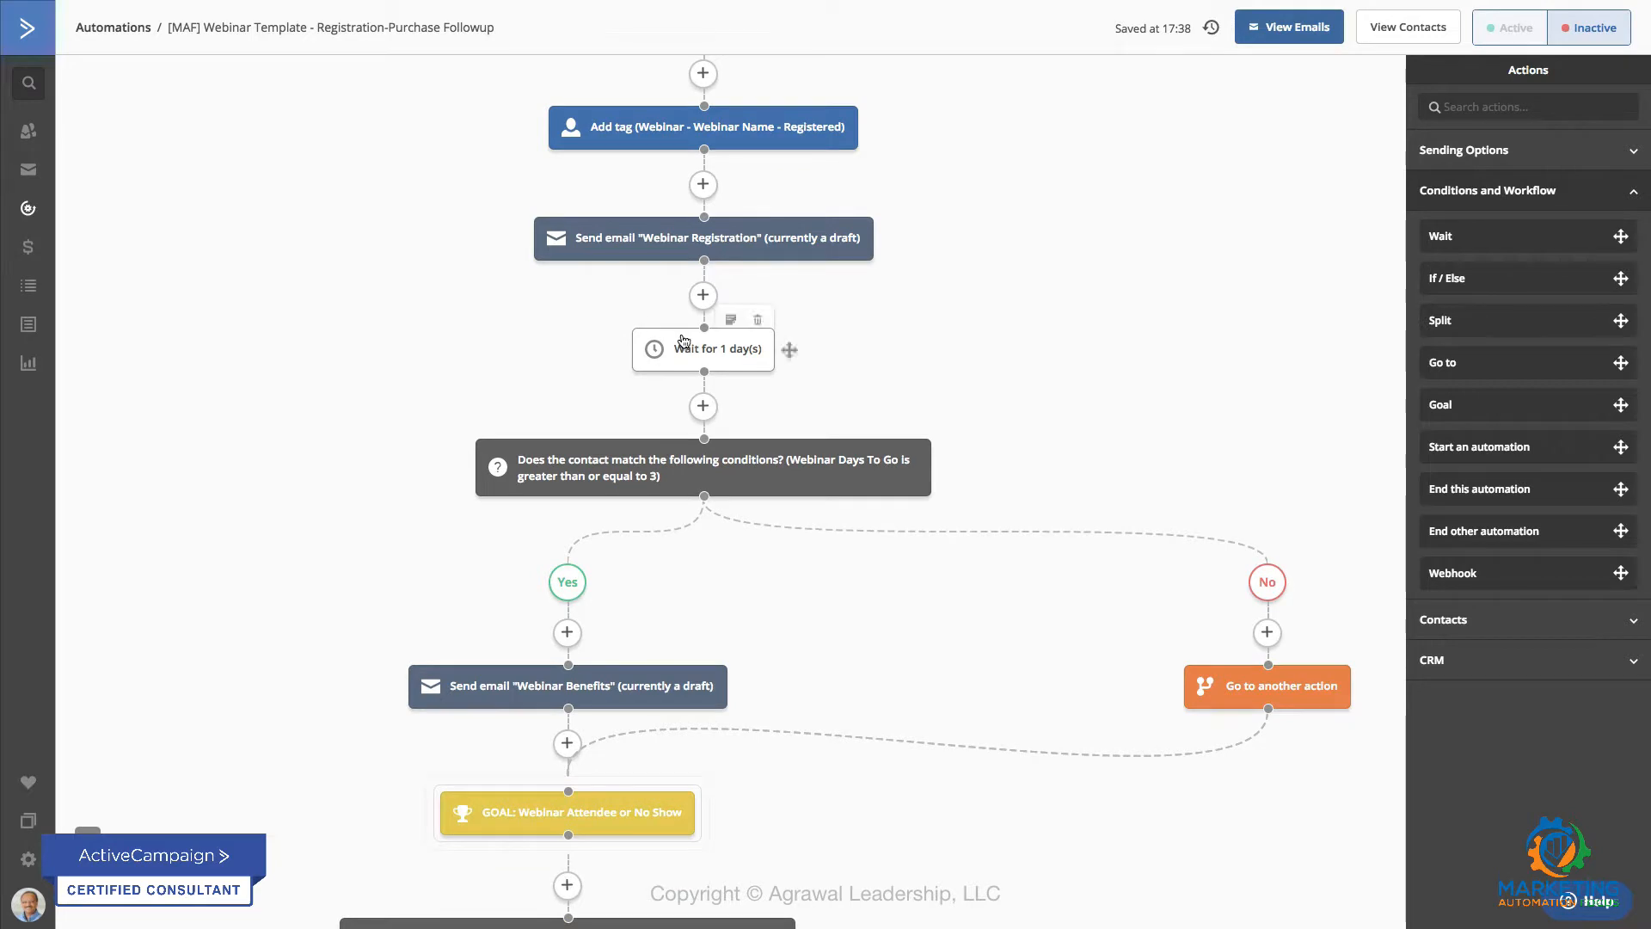
scroll(360, 434, "down", 2)
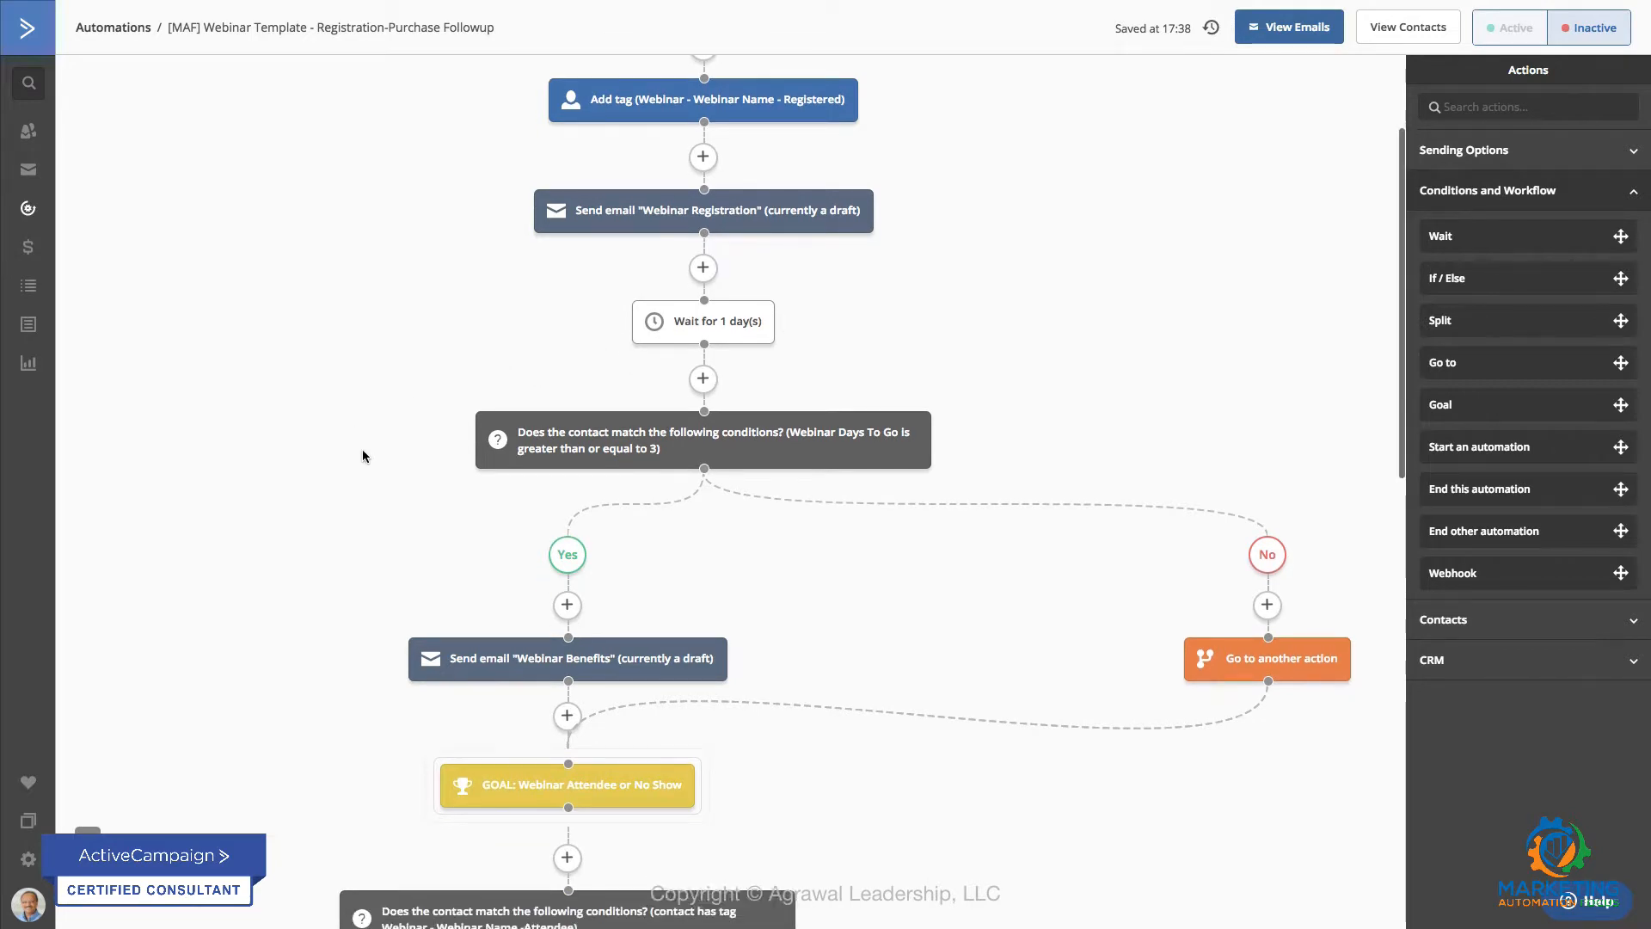
mouse_move(650, 344)
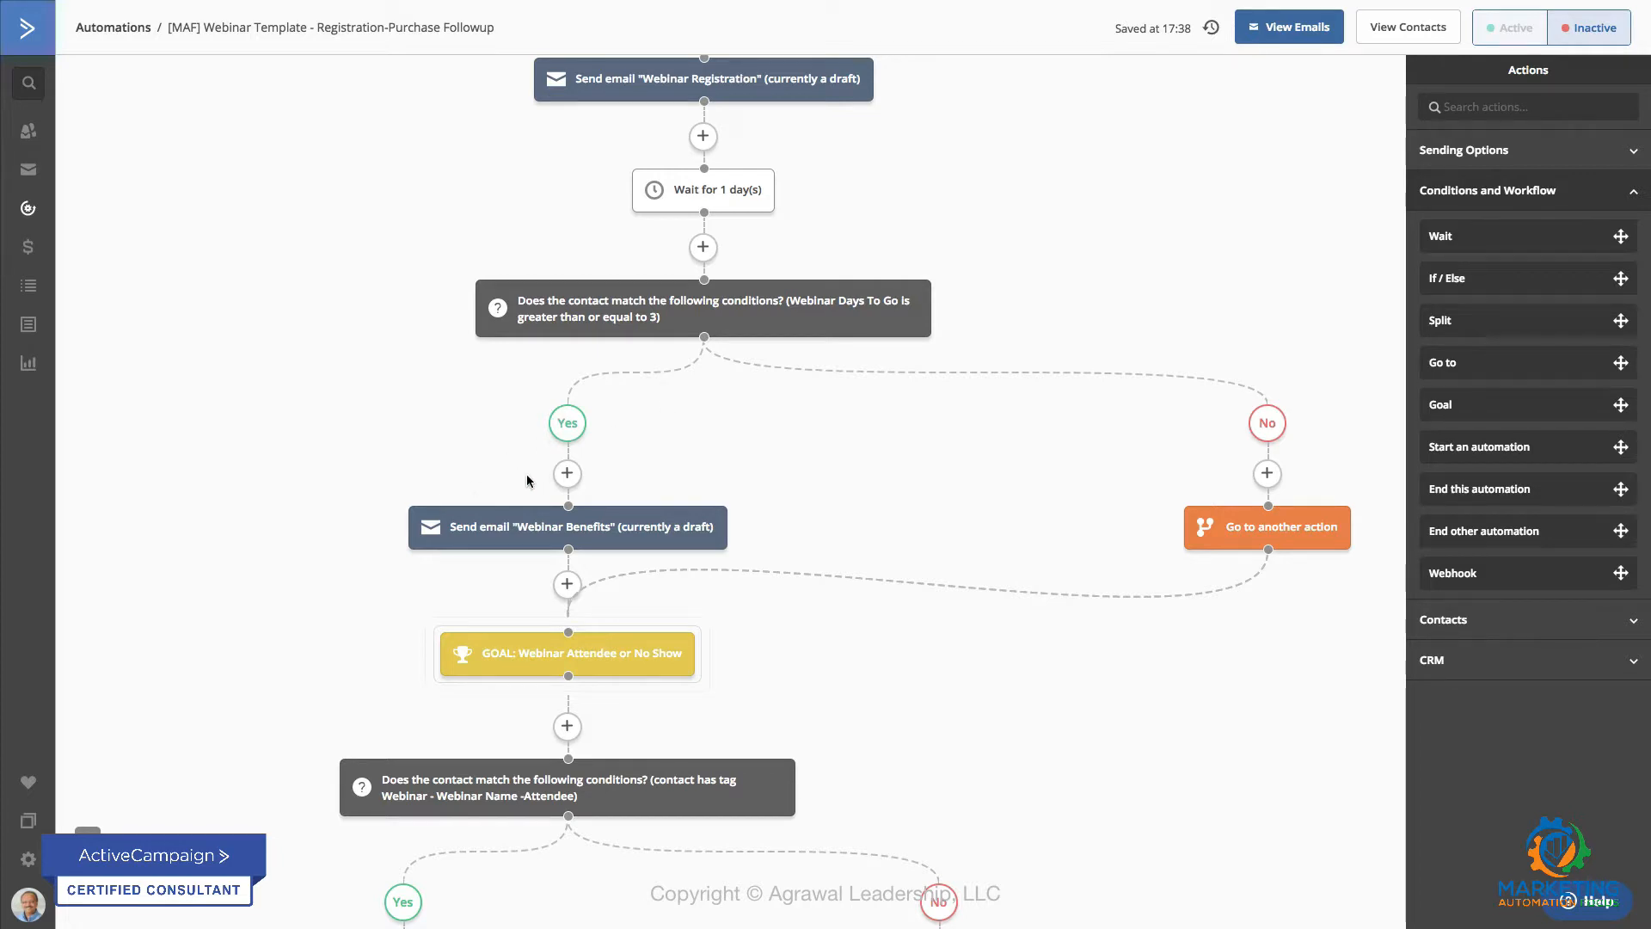
mouse_move(540, 530)
Step: Inspect the settings and tag conditions of the Webinar Attendee or No Show goal, and close it without saving
left_click(558, 663)
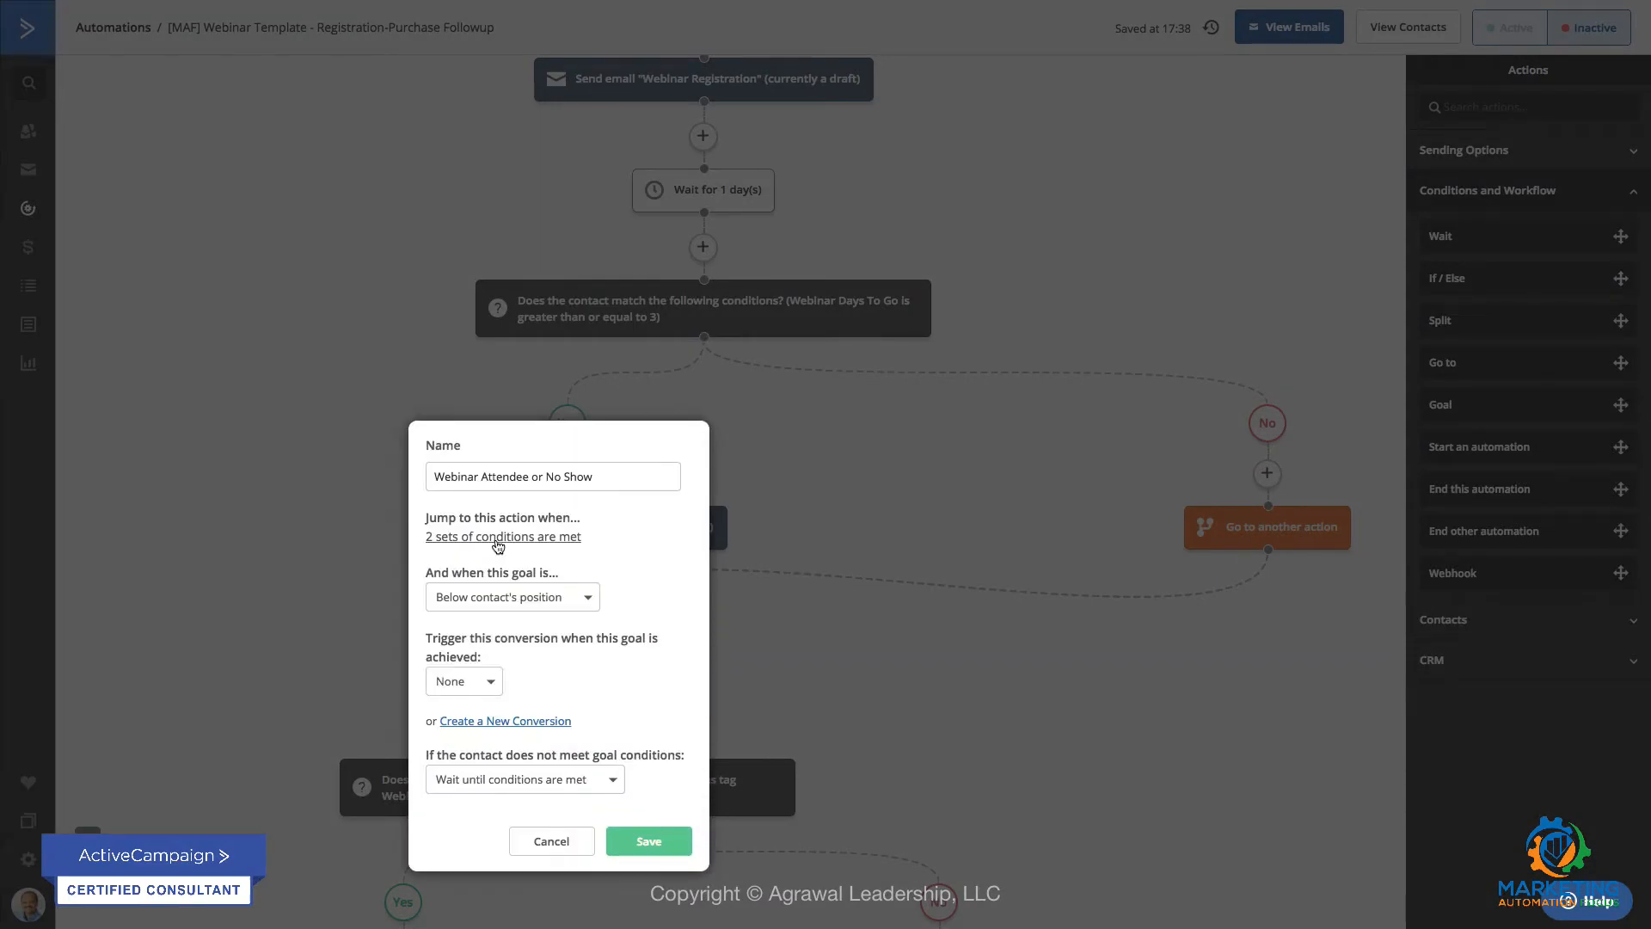
left_click(498, 537)
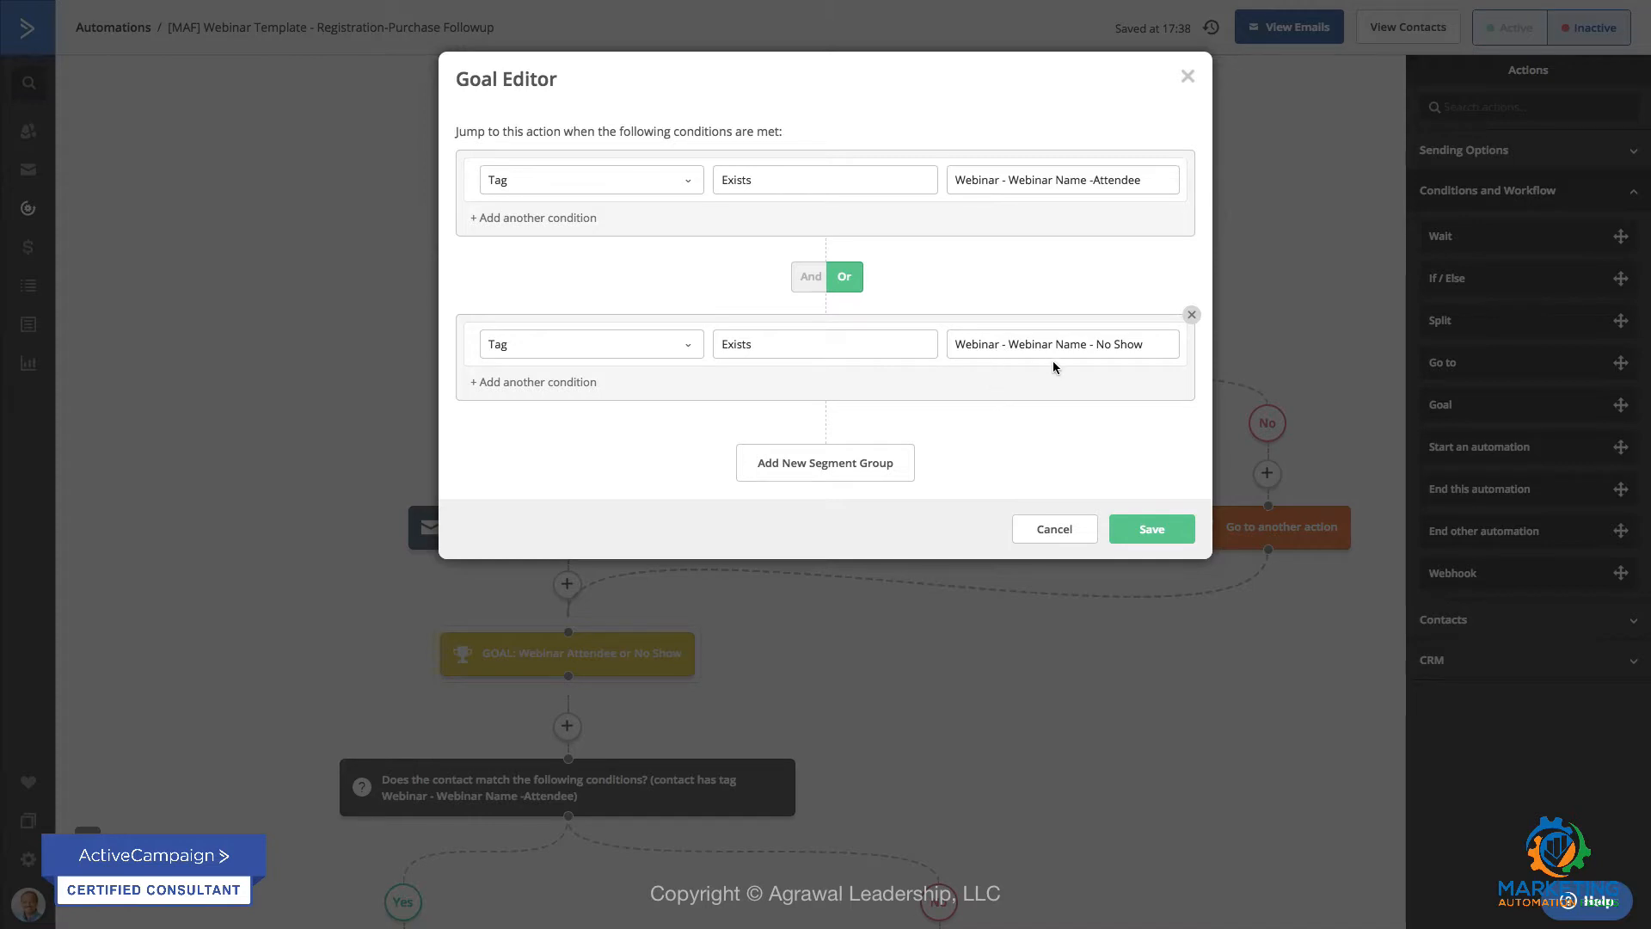
left_click(1056, 537)
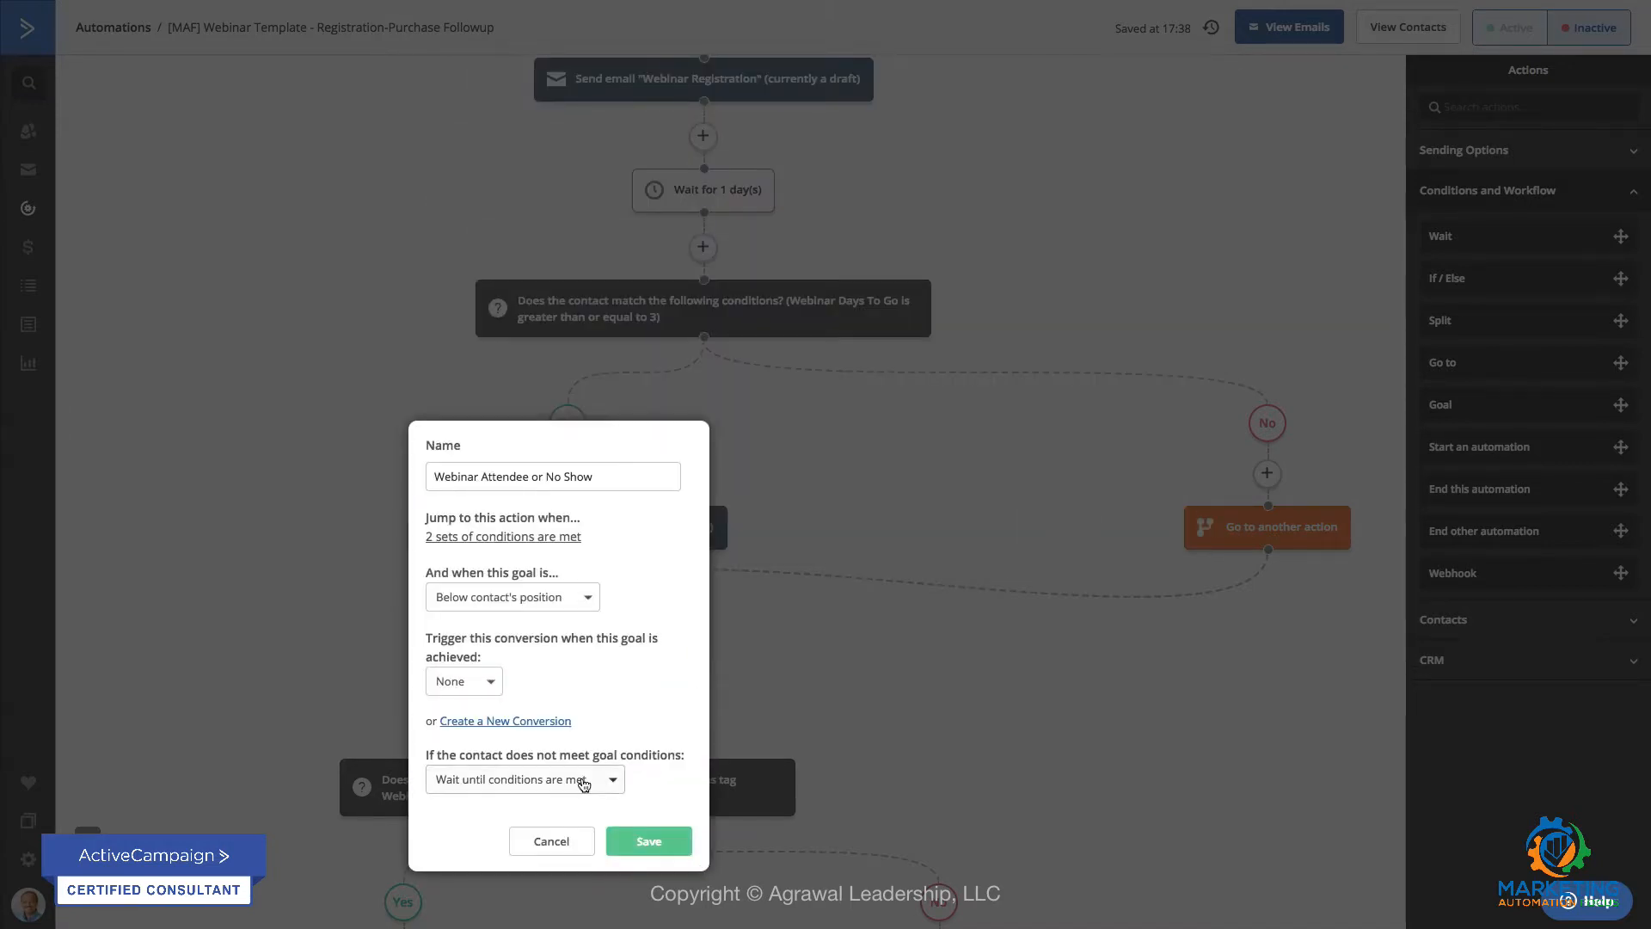
left_click(565, 848)
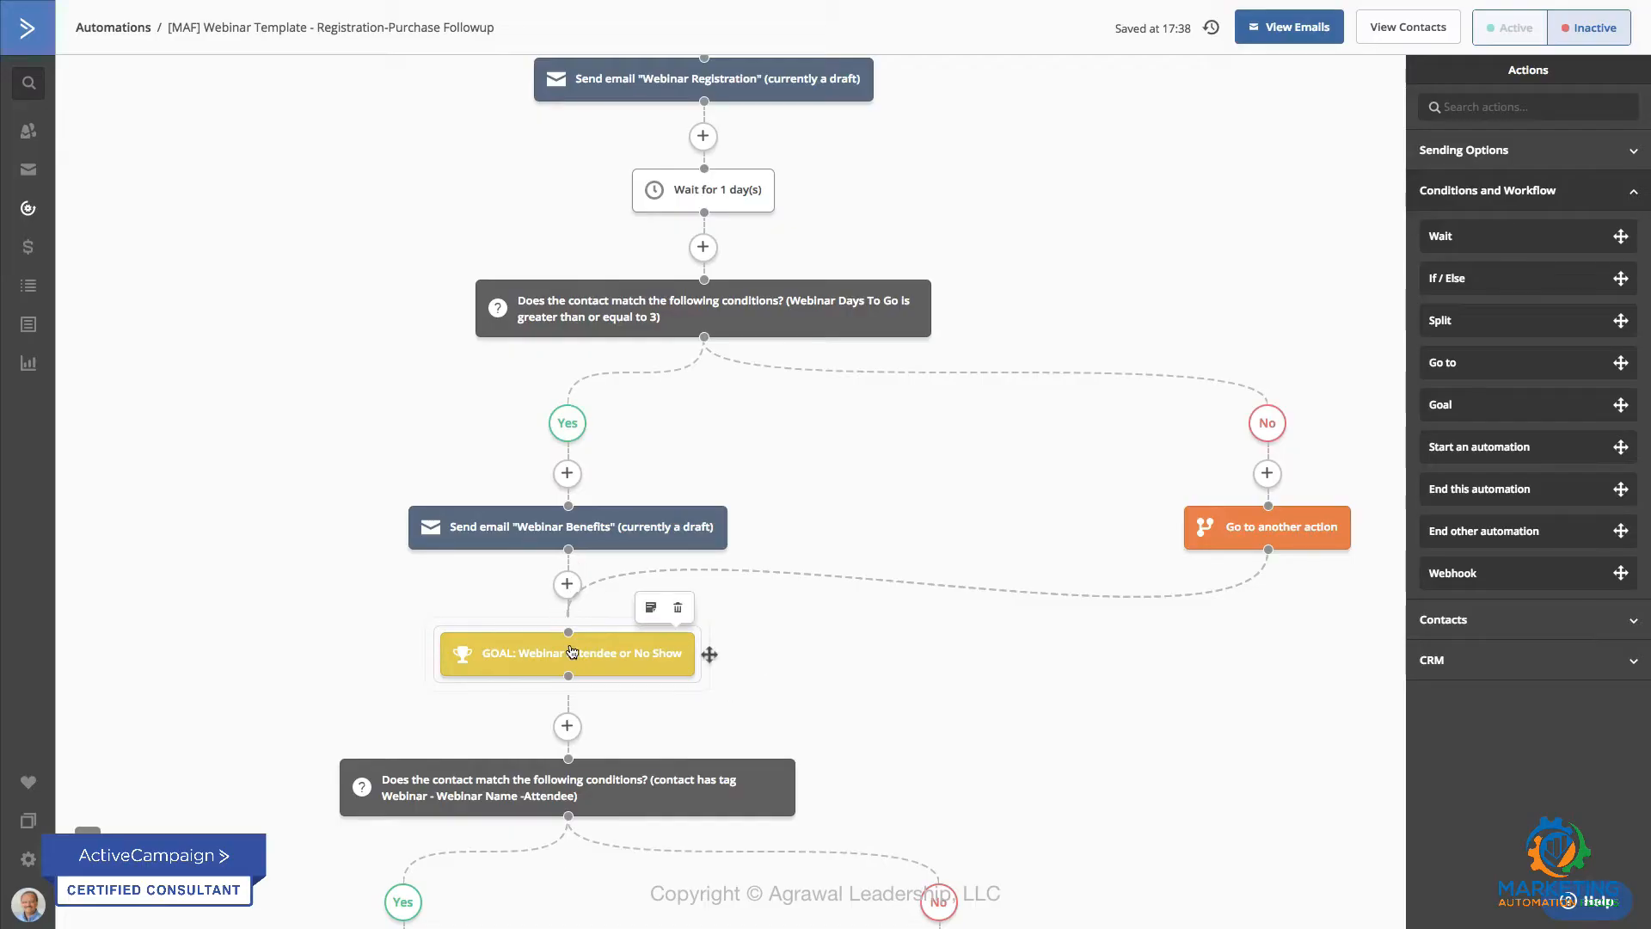
Step: Inspect the attendee tag condition that splits the automation below the goal, and close it without saving
scroll(447, 683, "down", 3)
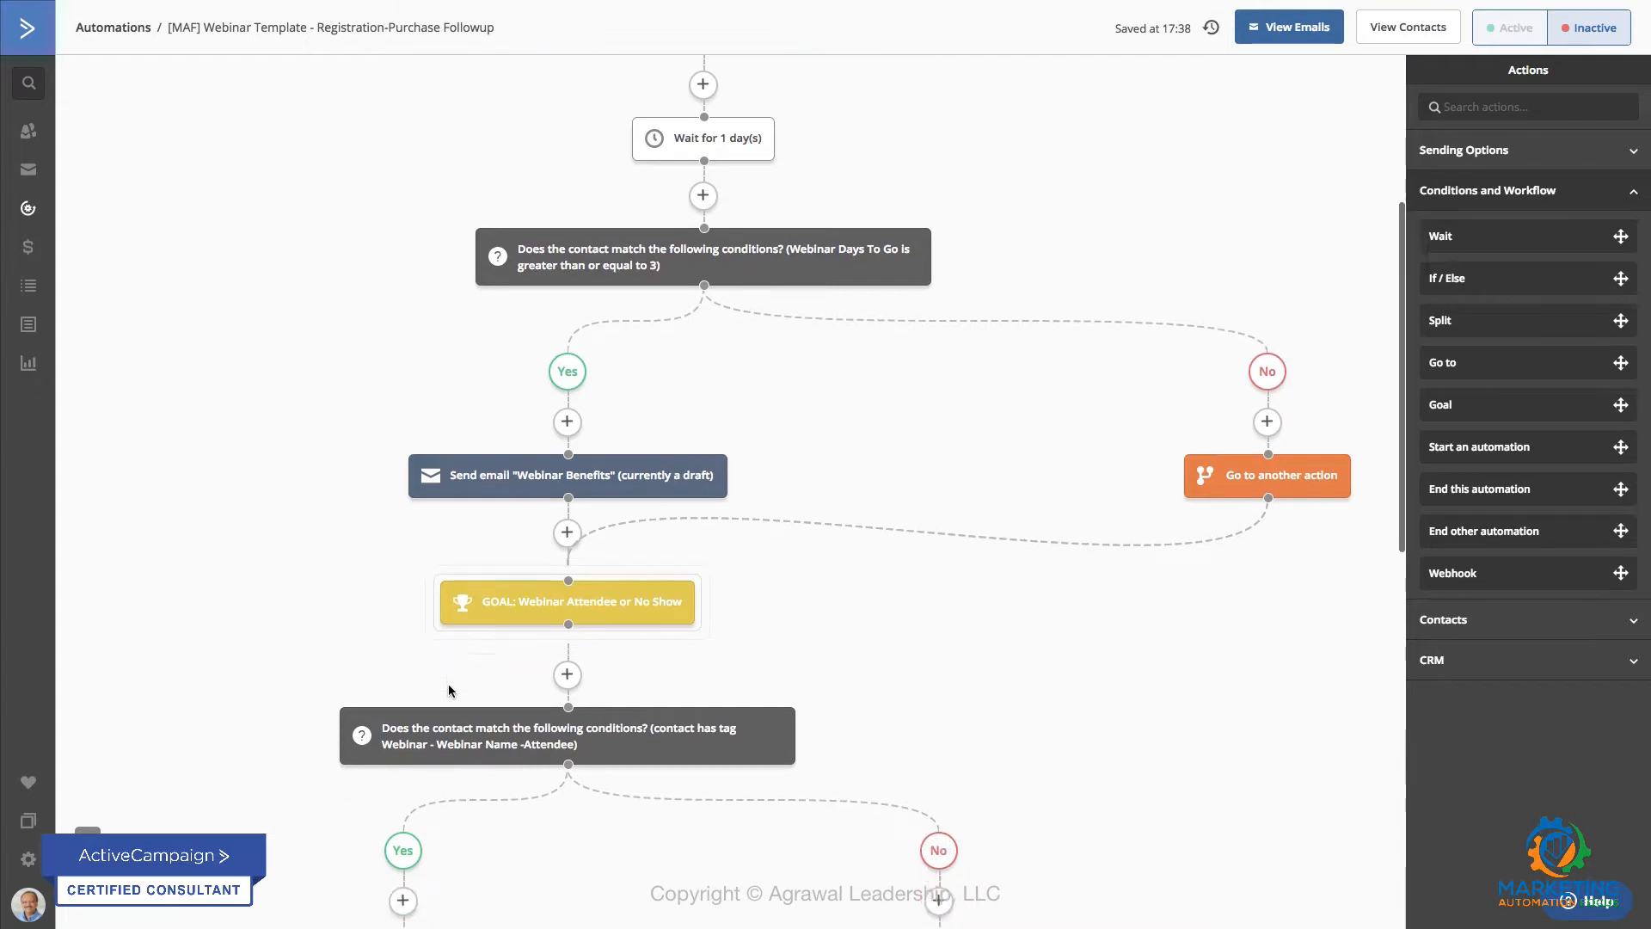
scroll(515, 584, "down", 1)
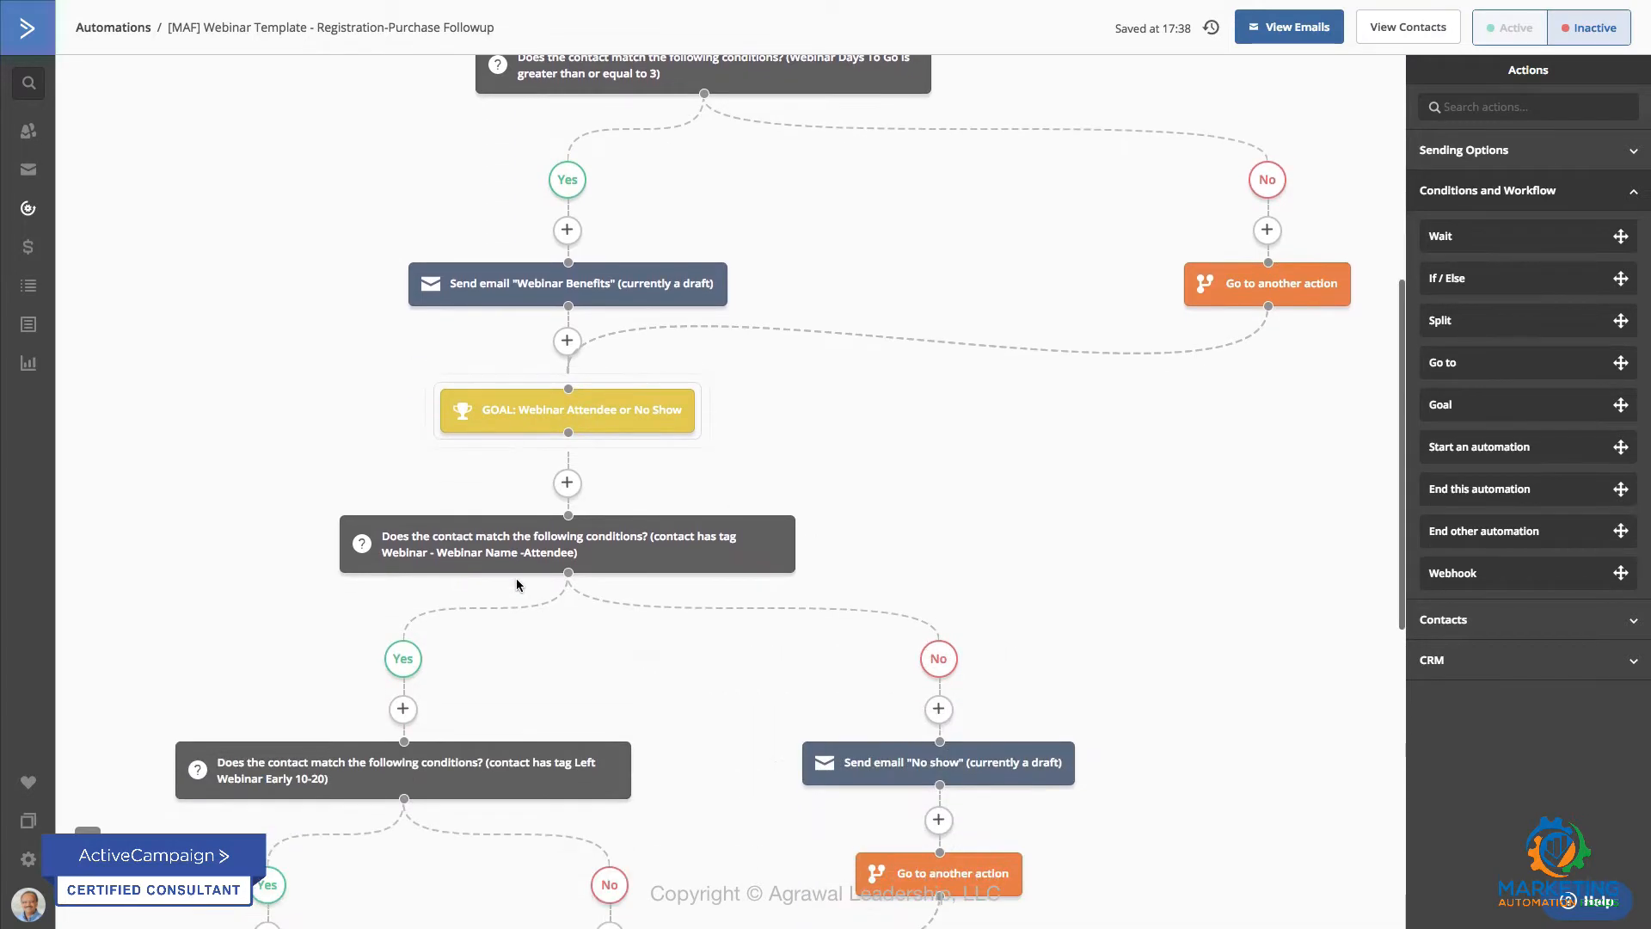
scroll(516, 585, "down", 1)
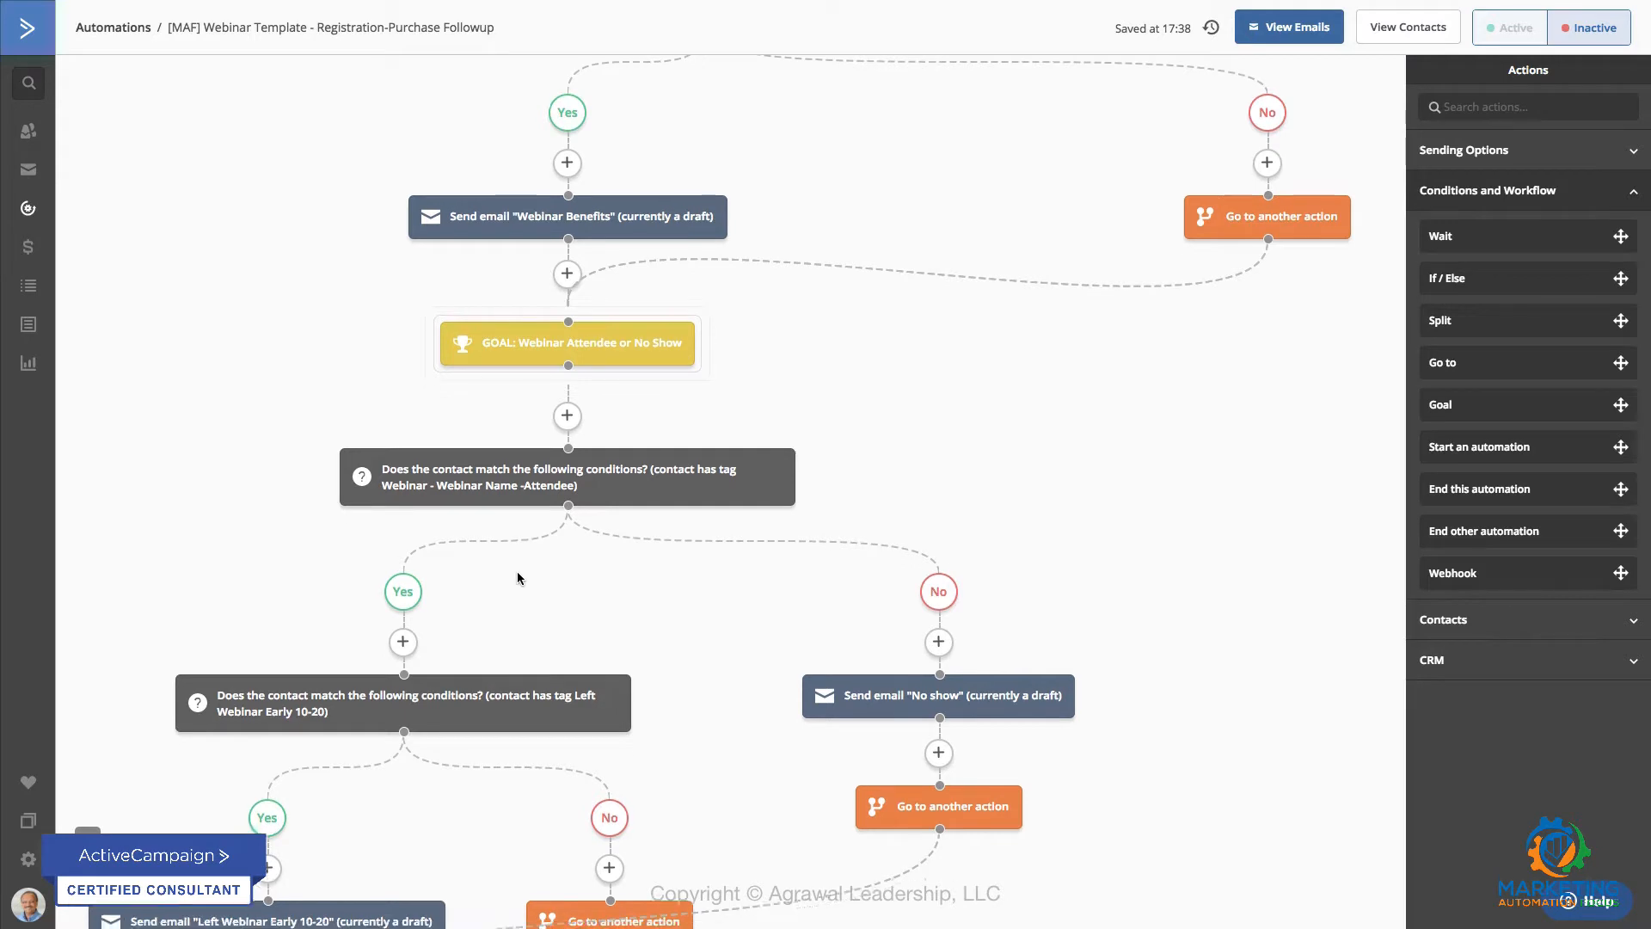
scroll(518, 572, "down", 1)
mouse_move(516, 426)
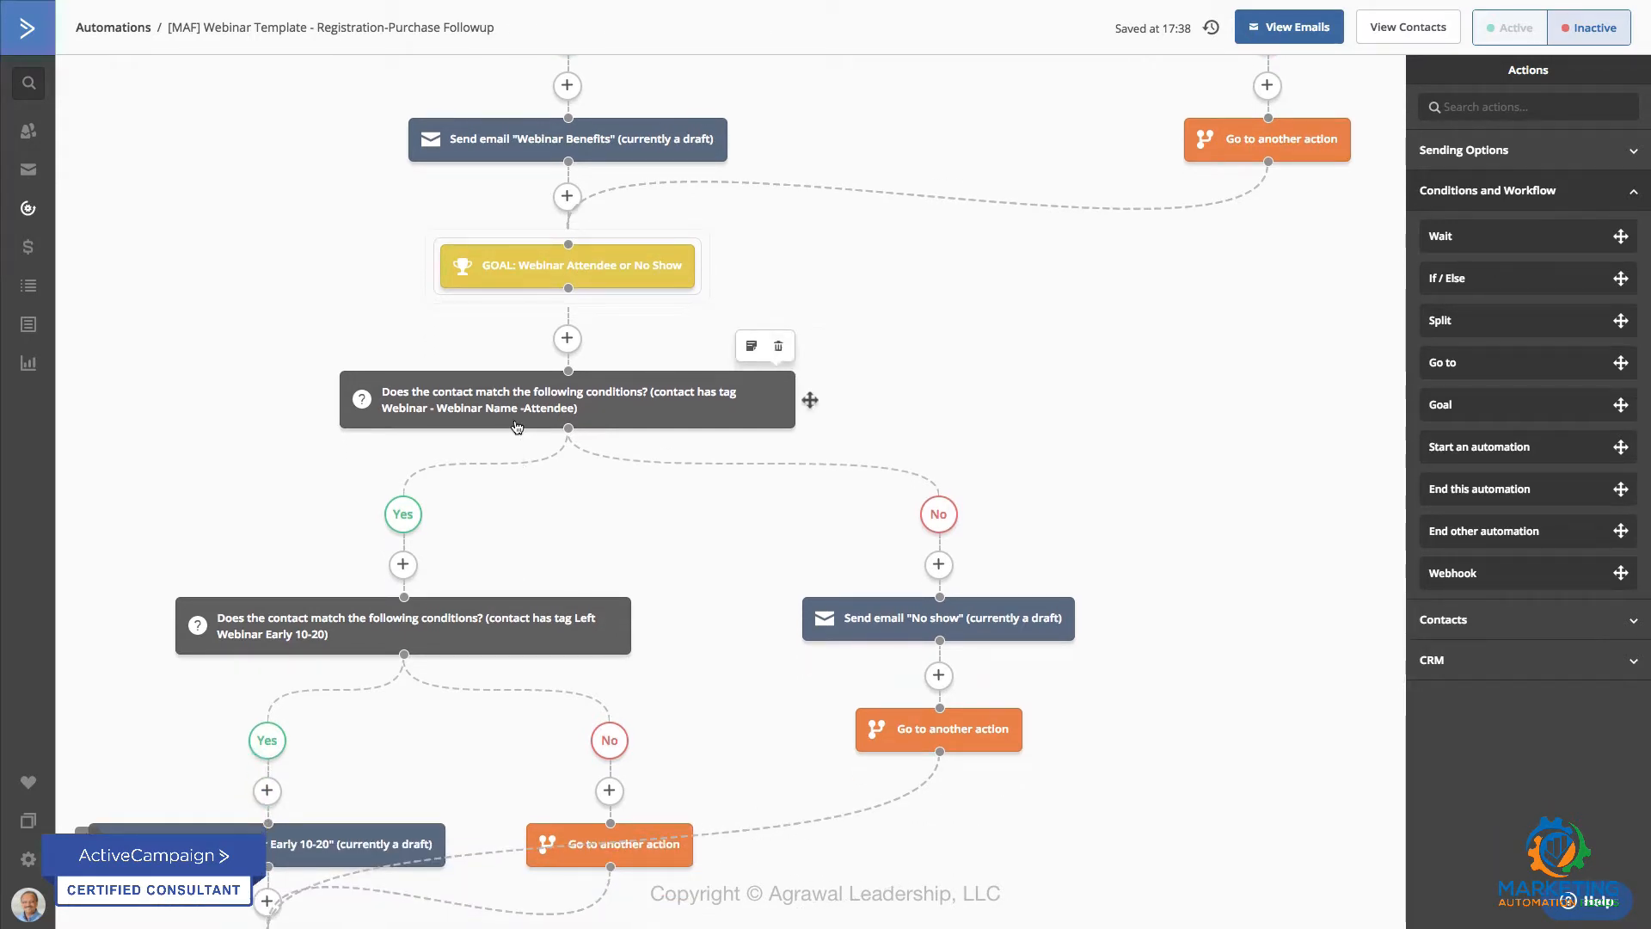
left_click(517, 426)
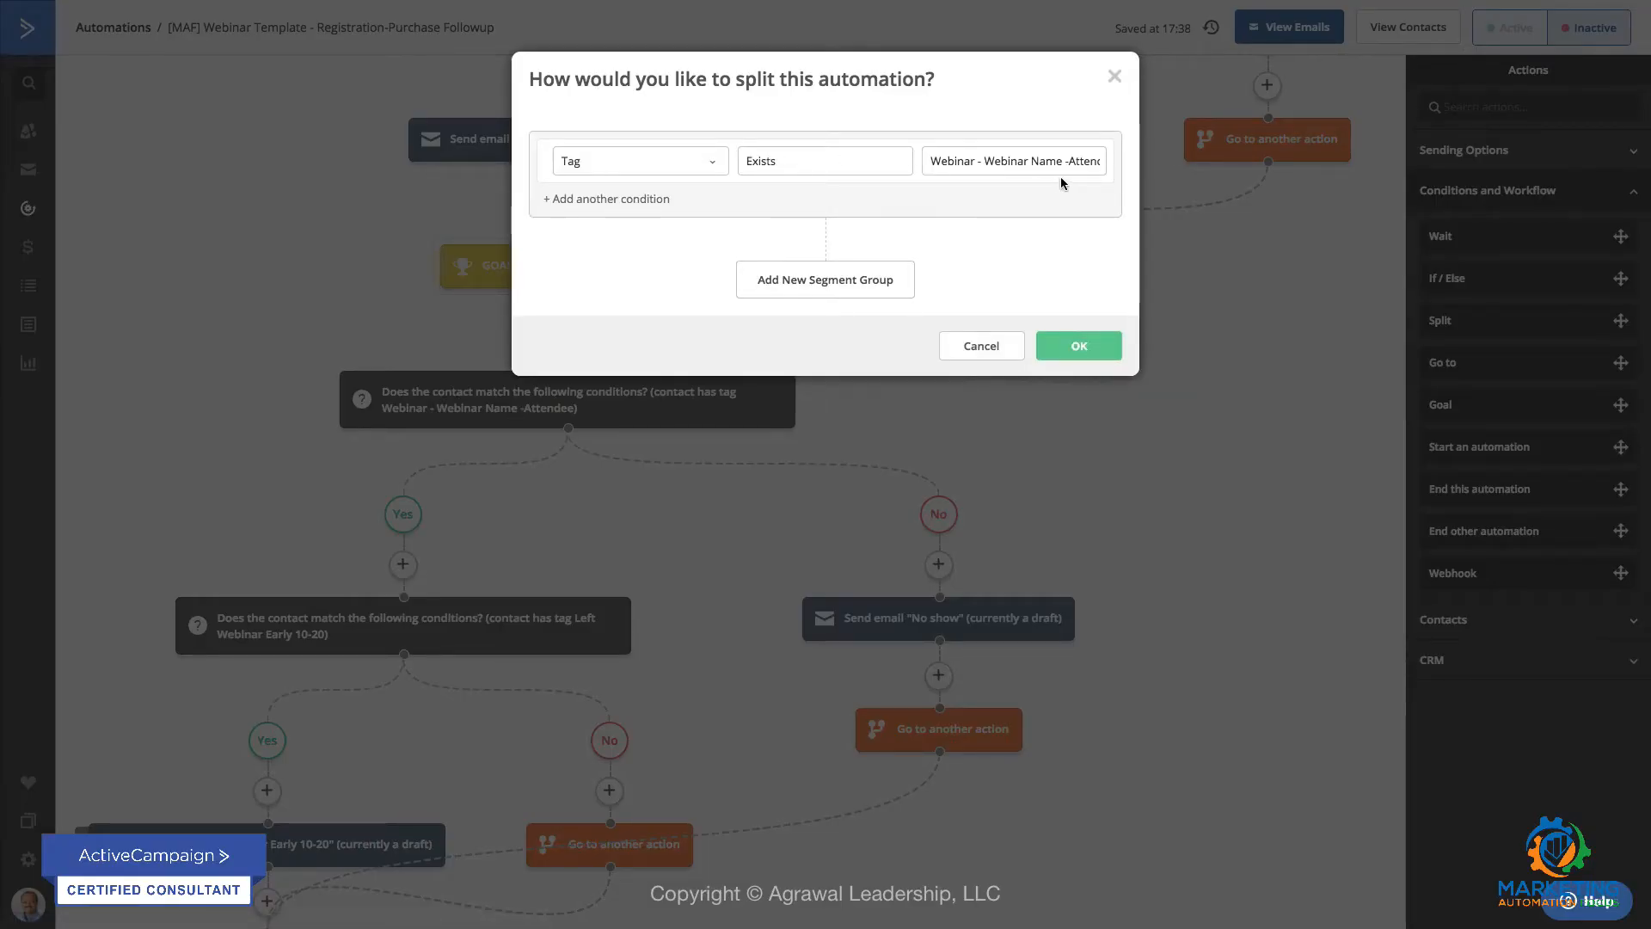
left_click(997, 345)
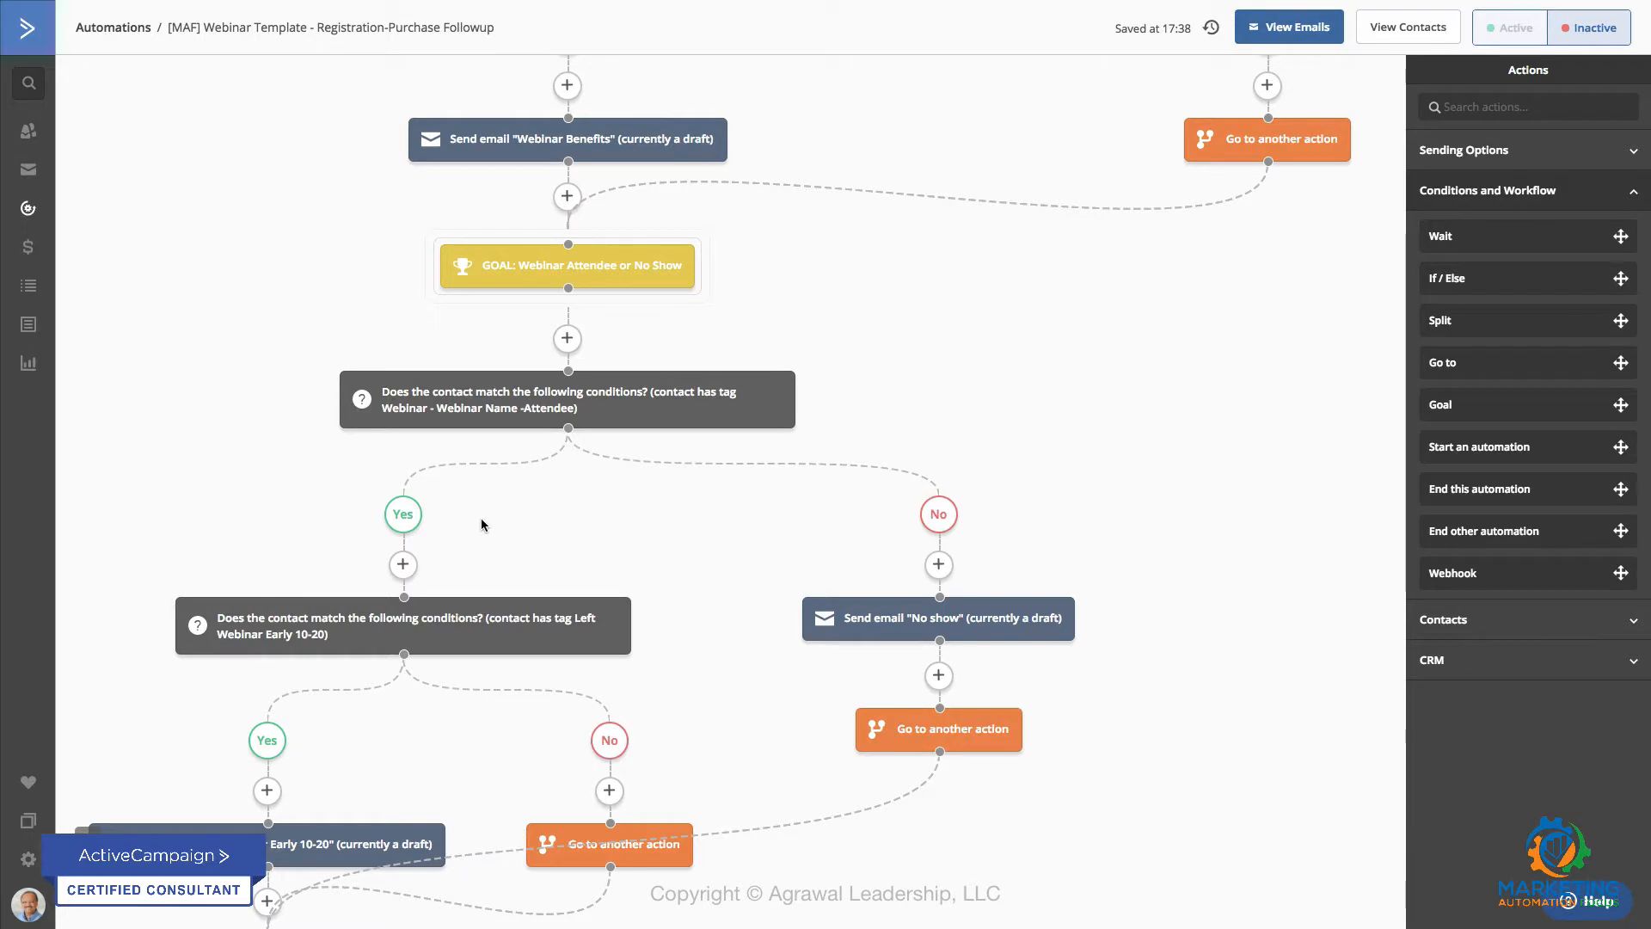
Step: Examine the attendee branch, from the Left Webinar Early 10-20 condition and email through the Made a purchase goal, bonuses email and automation end
scroll(477, 521, "down", 3)
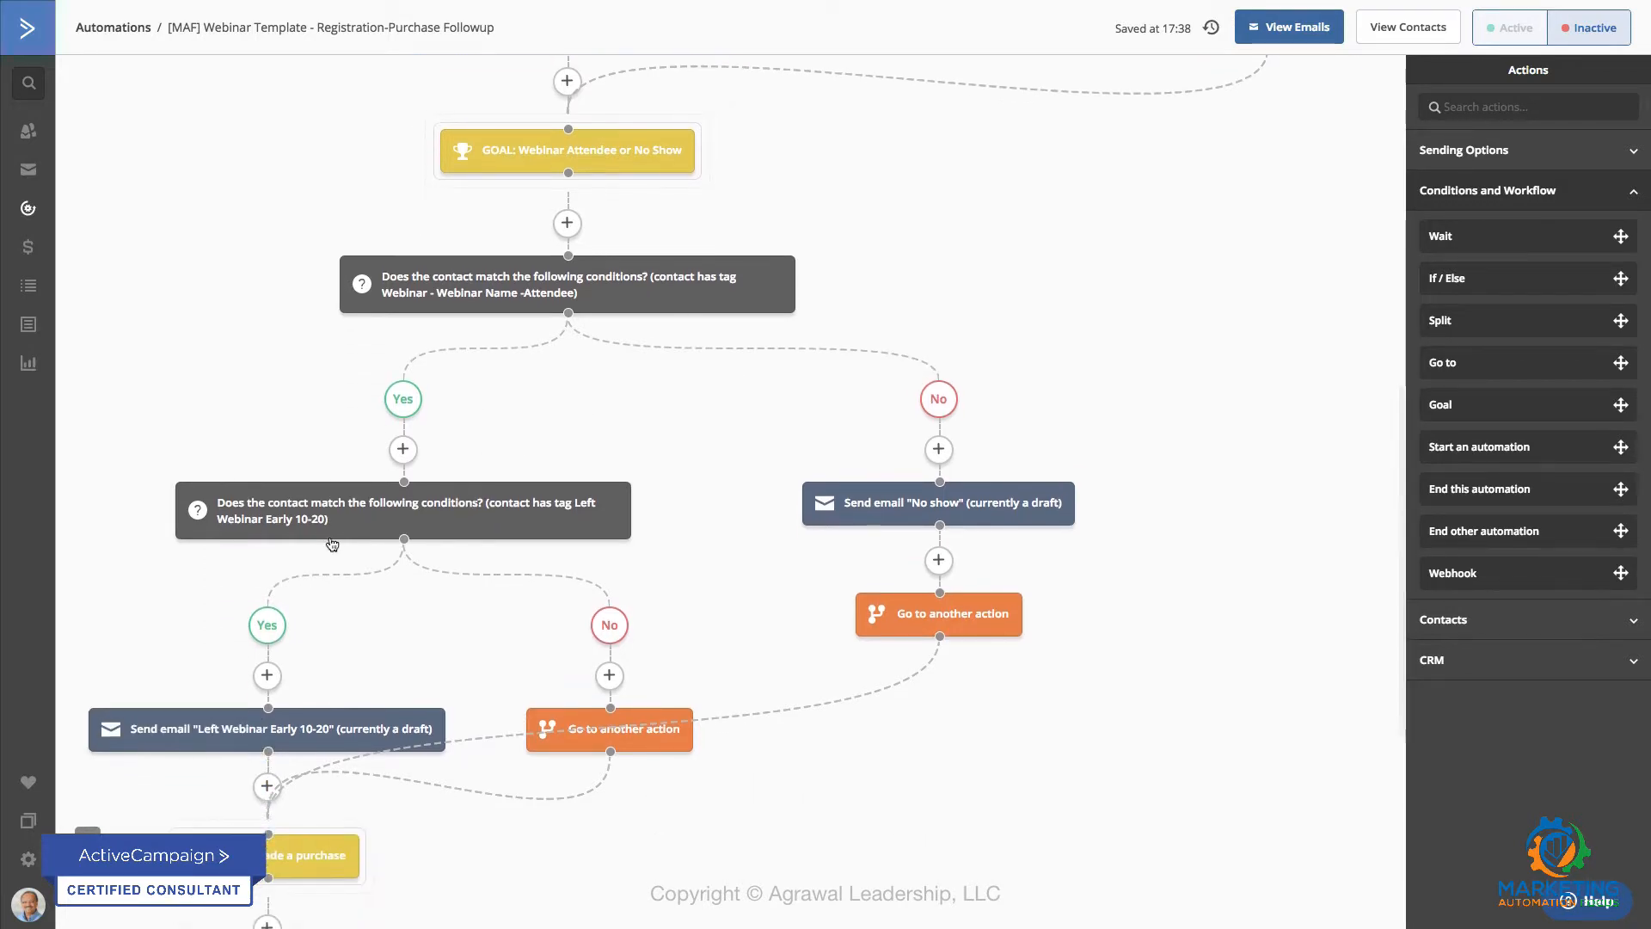
scroll(344, 523, "down", 2)
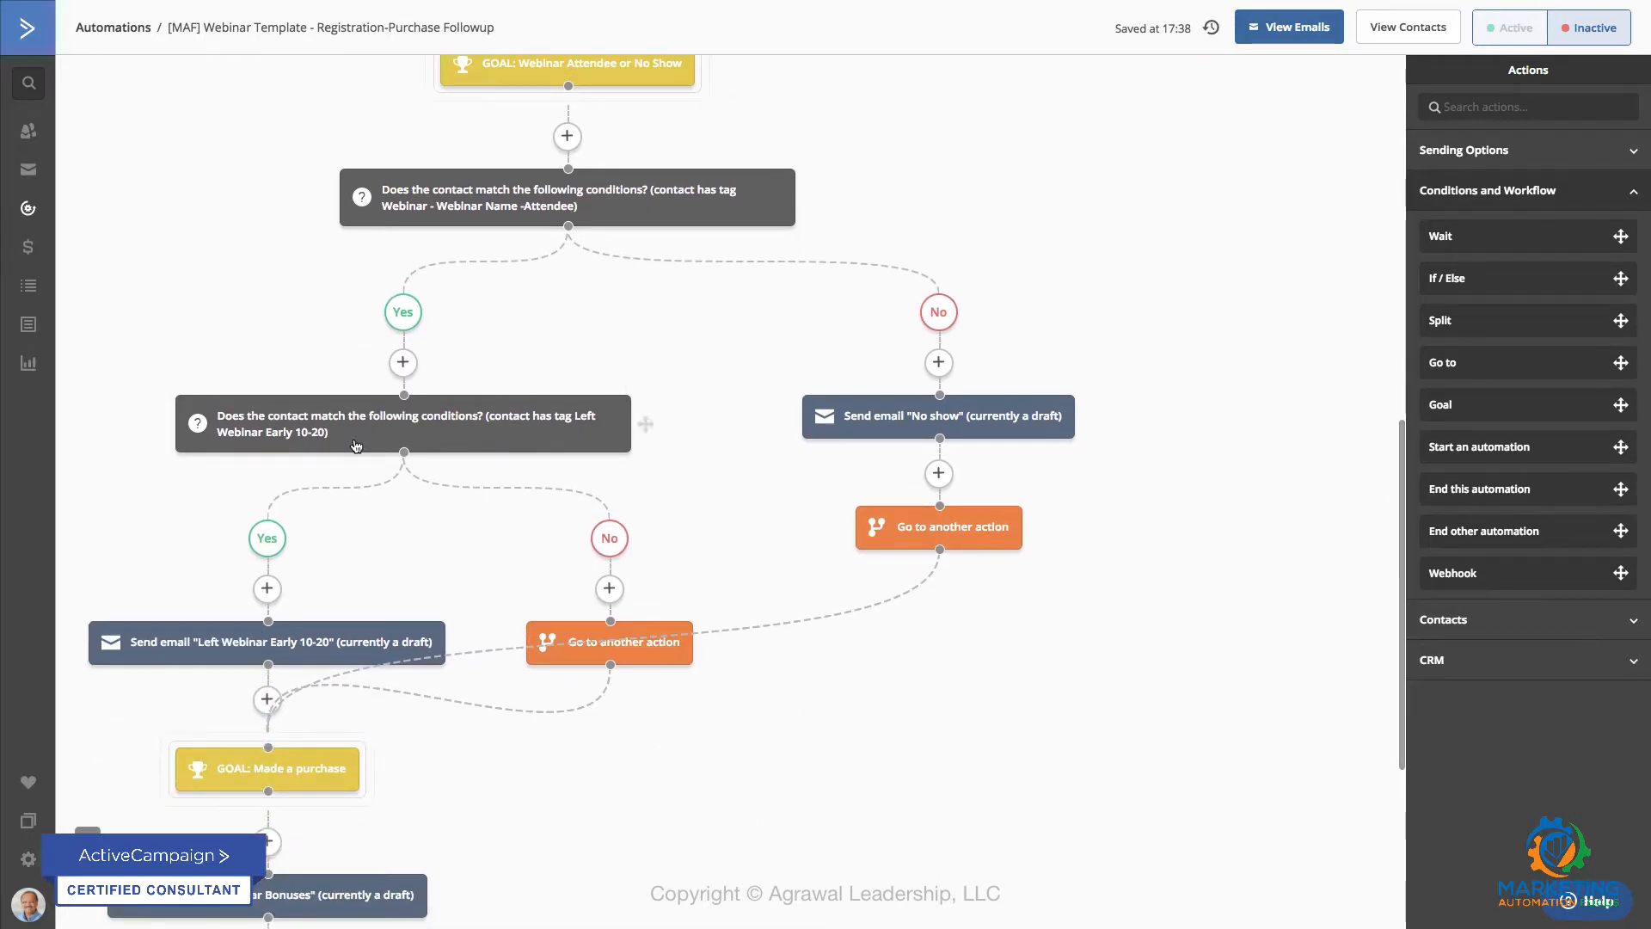
mouse_move(355, 445)
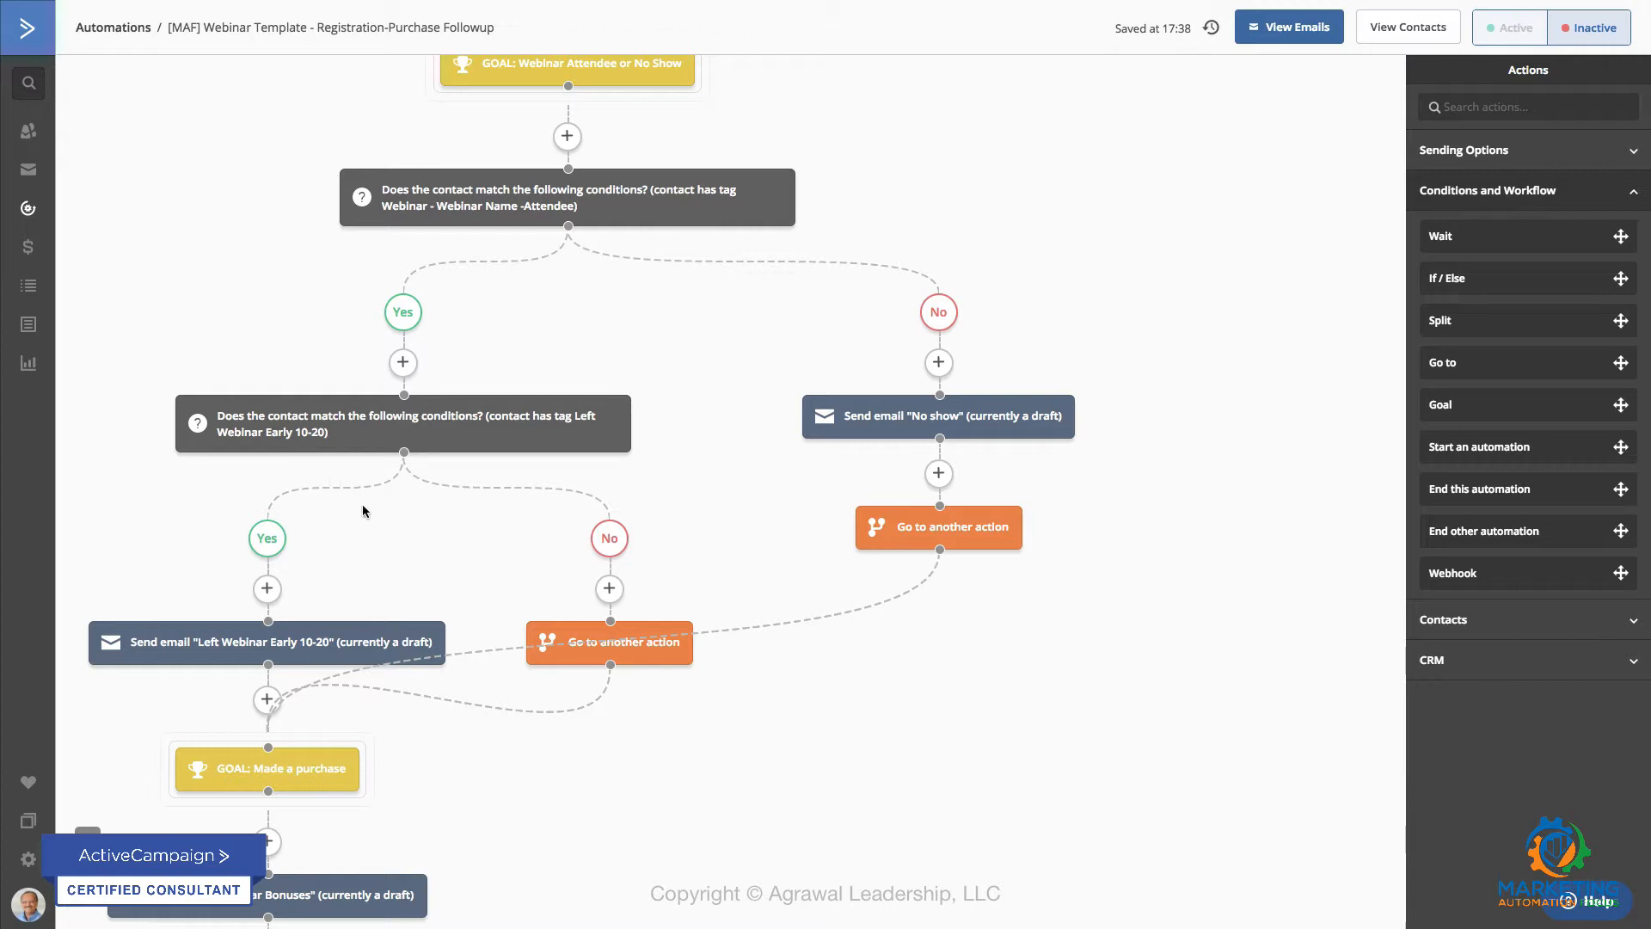
scroll(362, 510, "down", 1)
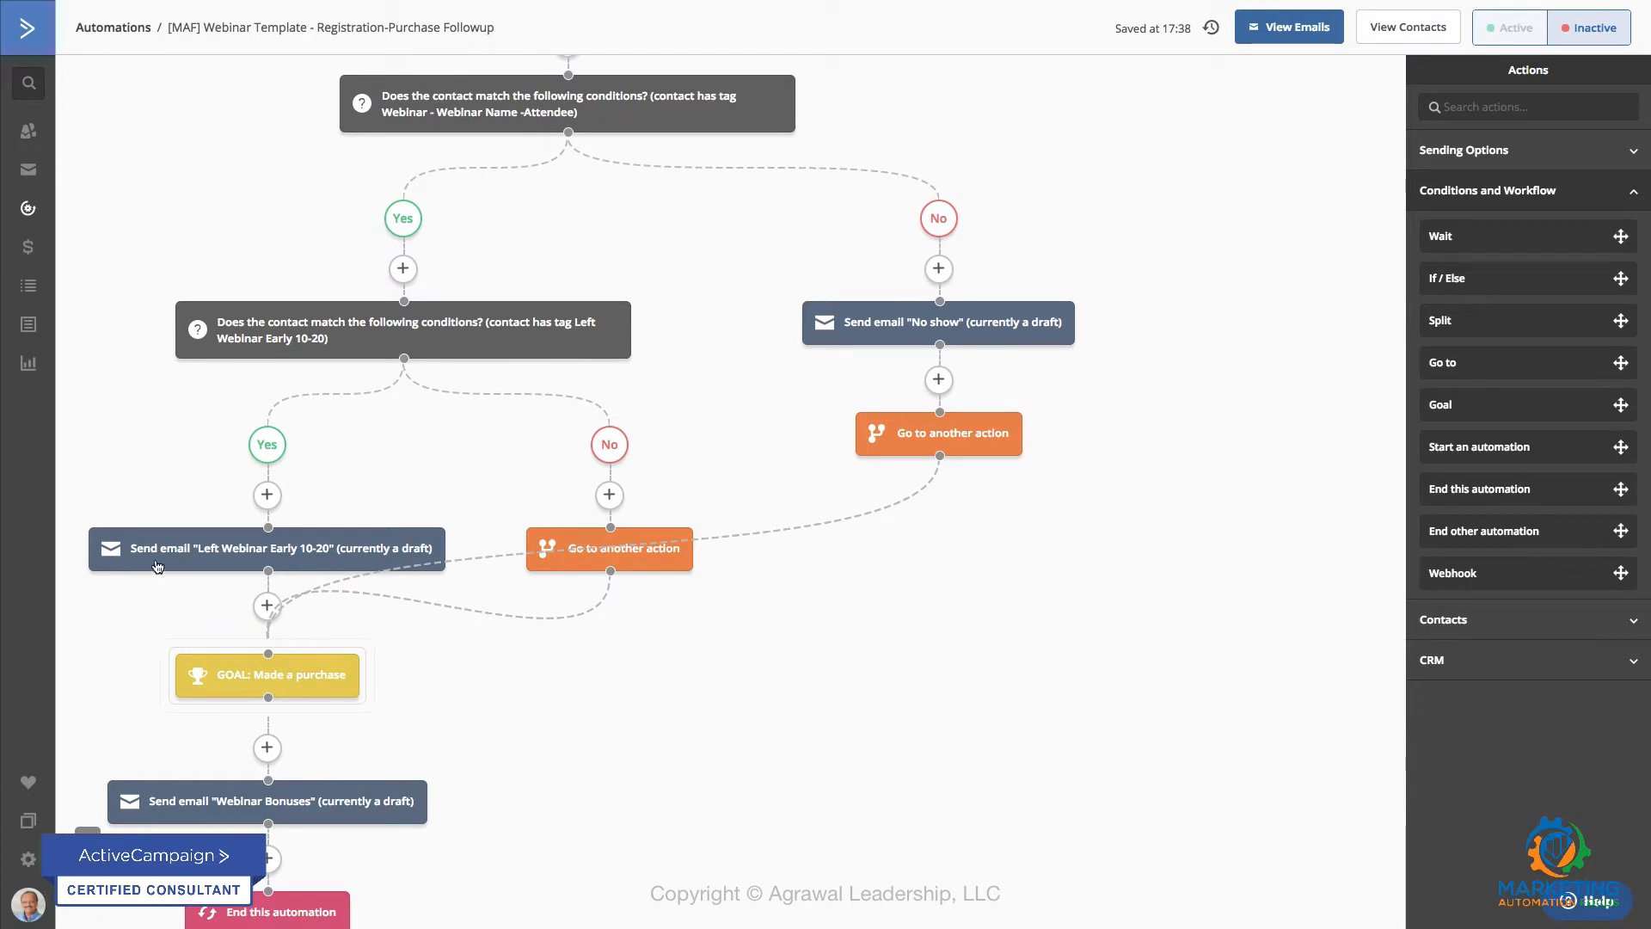
mouse_move(265, 551)
scroll(322, 639, "down", 2)
mouse_move(284, 612)
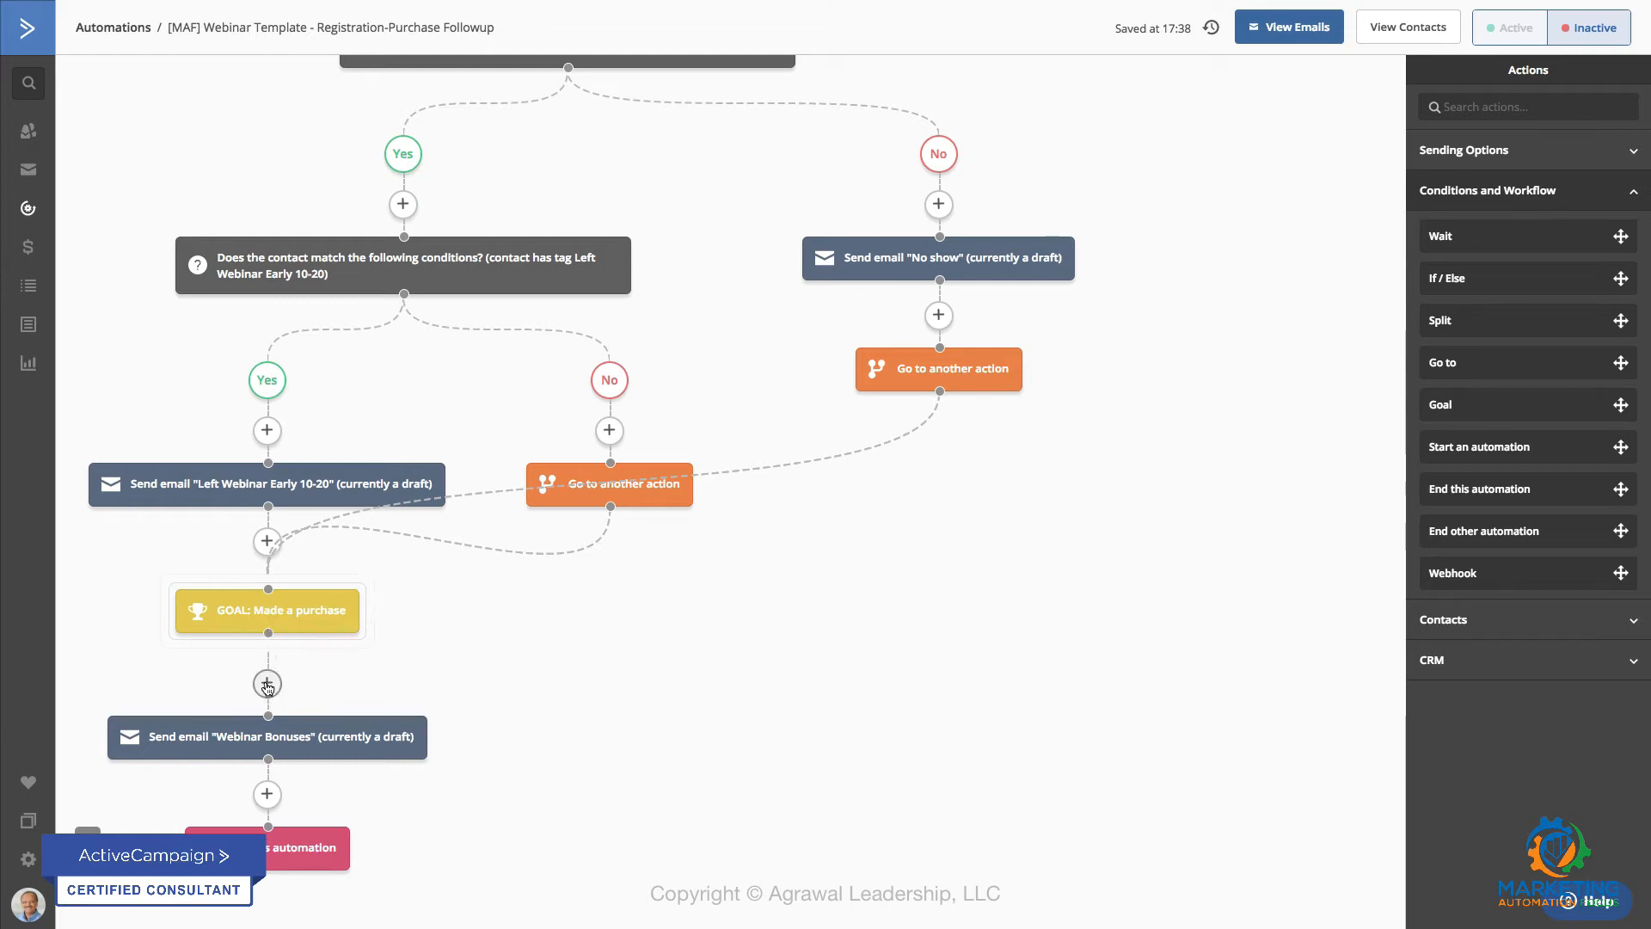
mouse_move(191, 745)
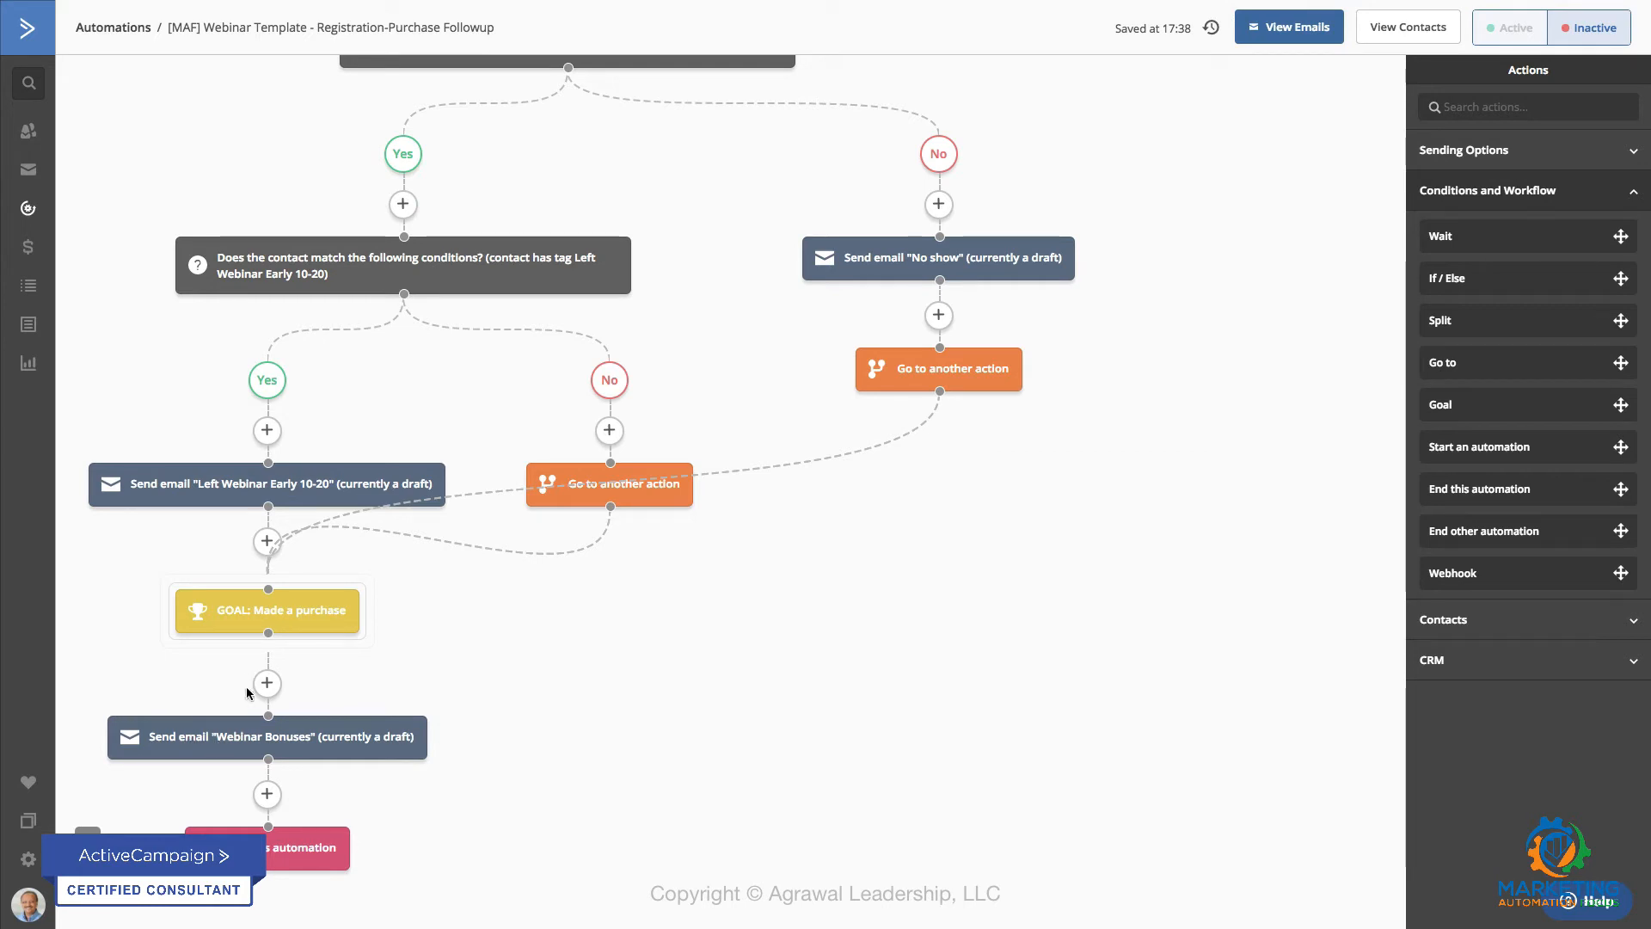
mouse_move(271, 850)
Step: Examine the no-show branch and its link to the purchase goal, and review the automation back up to its start trigger
scroll(745, 266, "up", 2)
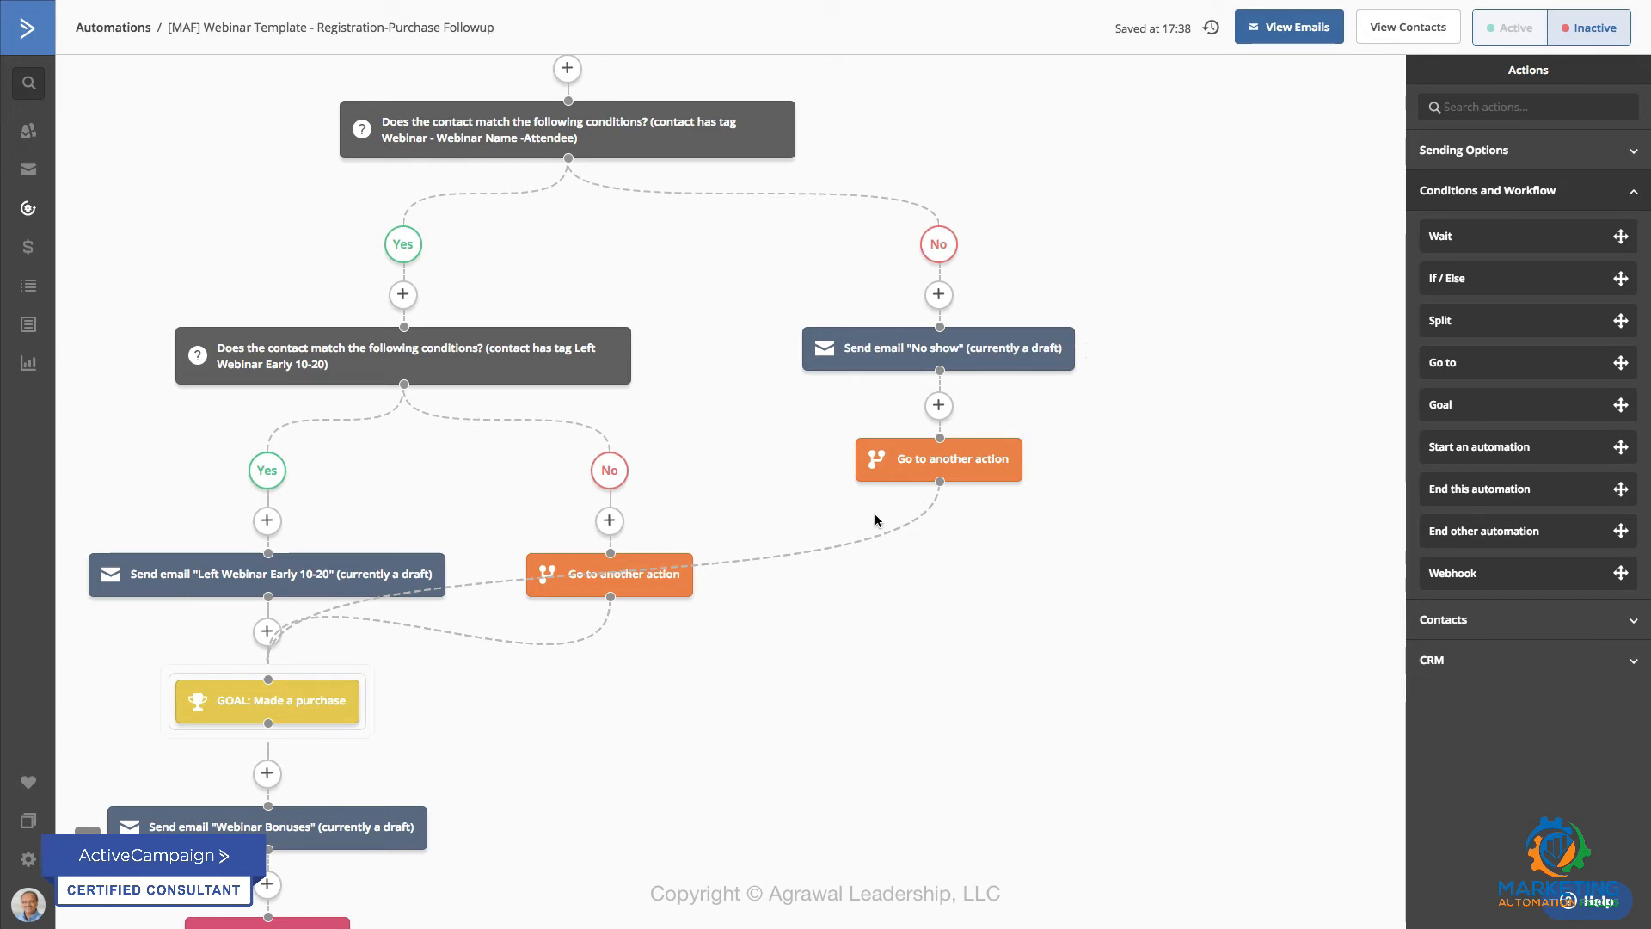
scroll(875, 520, "down", 2)
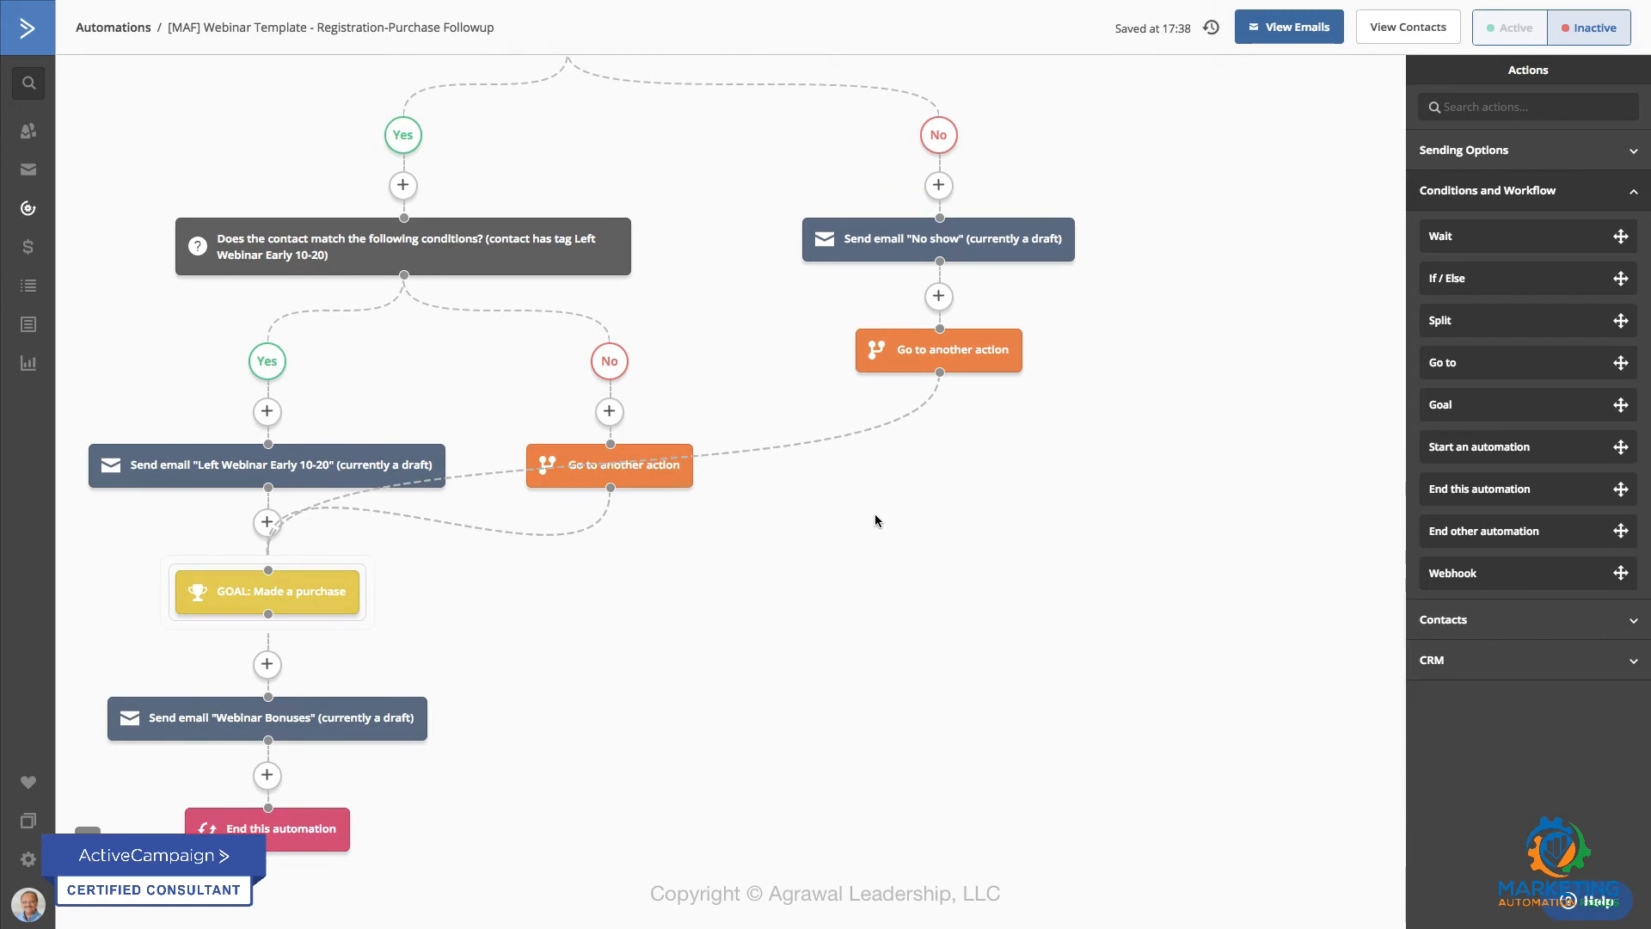
mouse_move(944, 378)
scroll(703, 619, "up", 6)
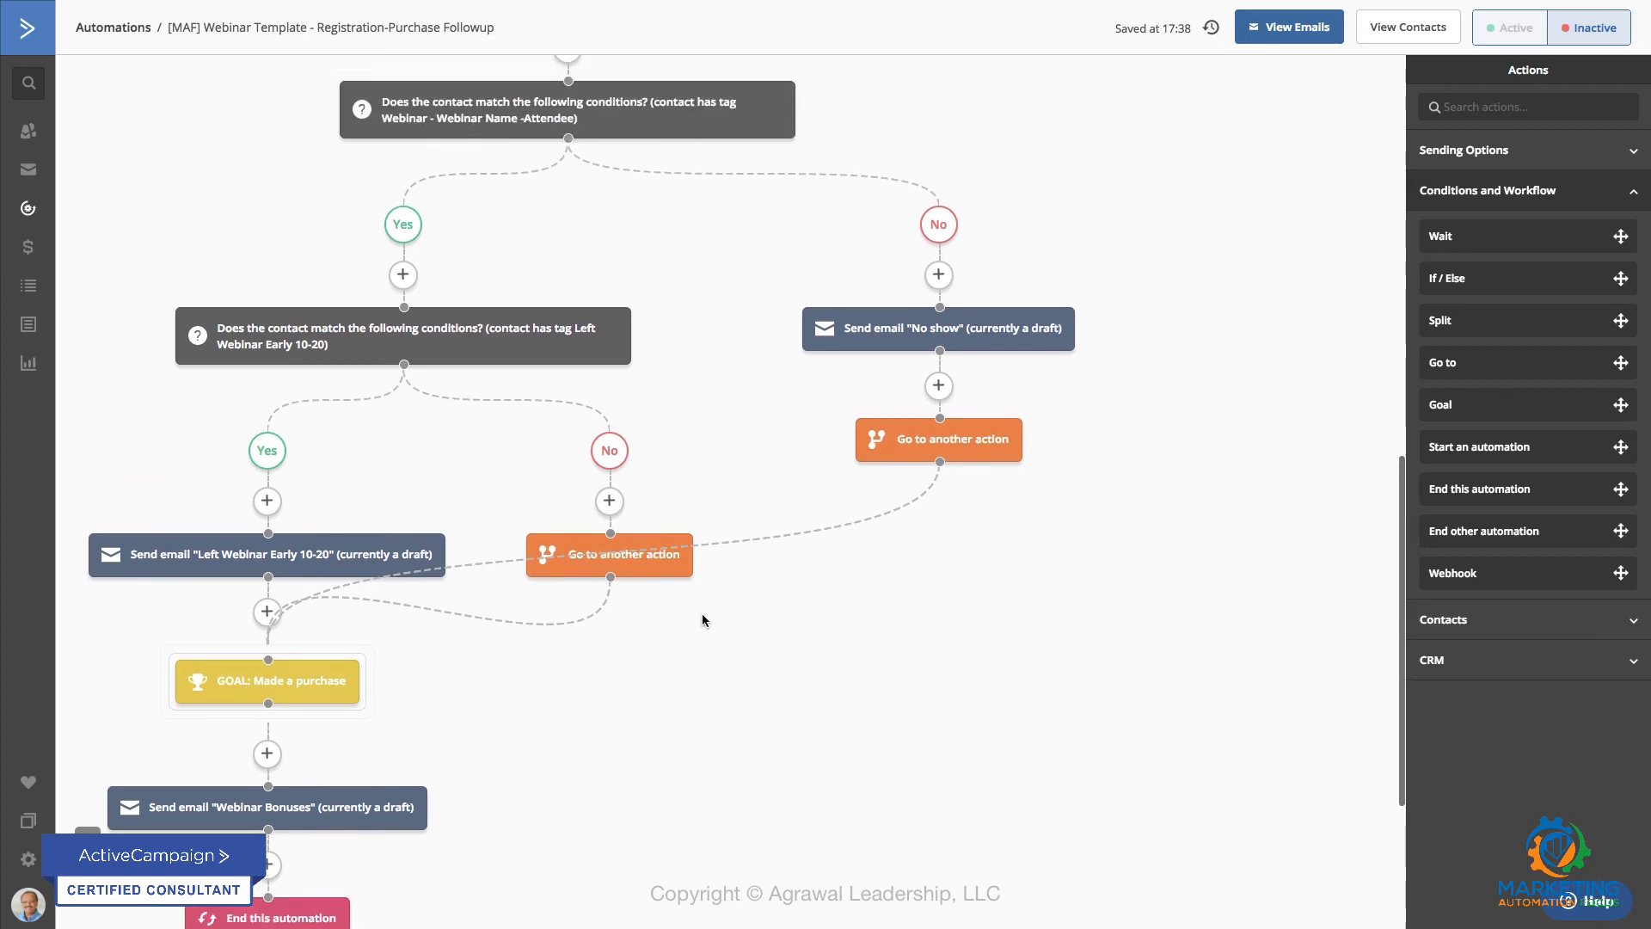
scroll(703, 620, "up", 4)
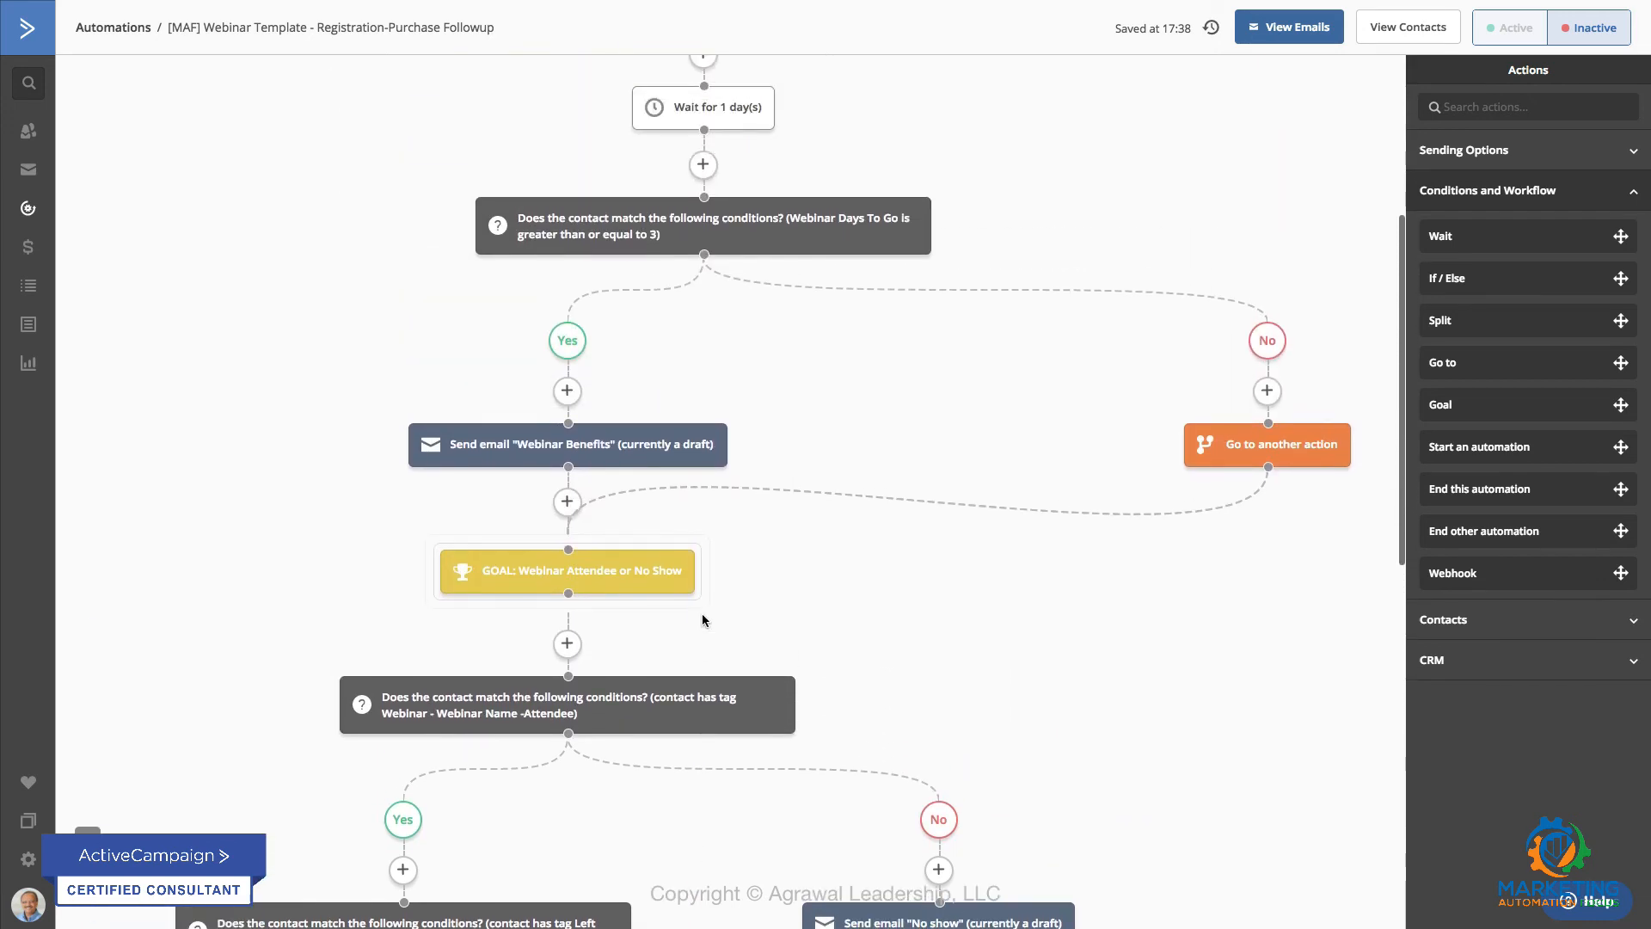
scroll(702, 619, "up", 1)
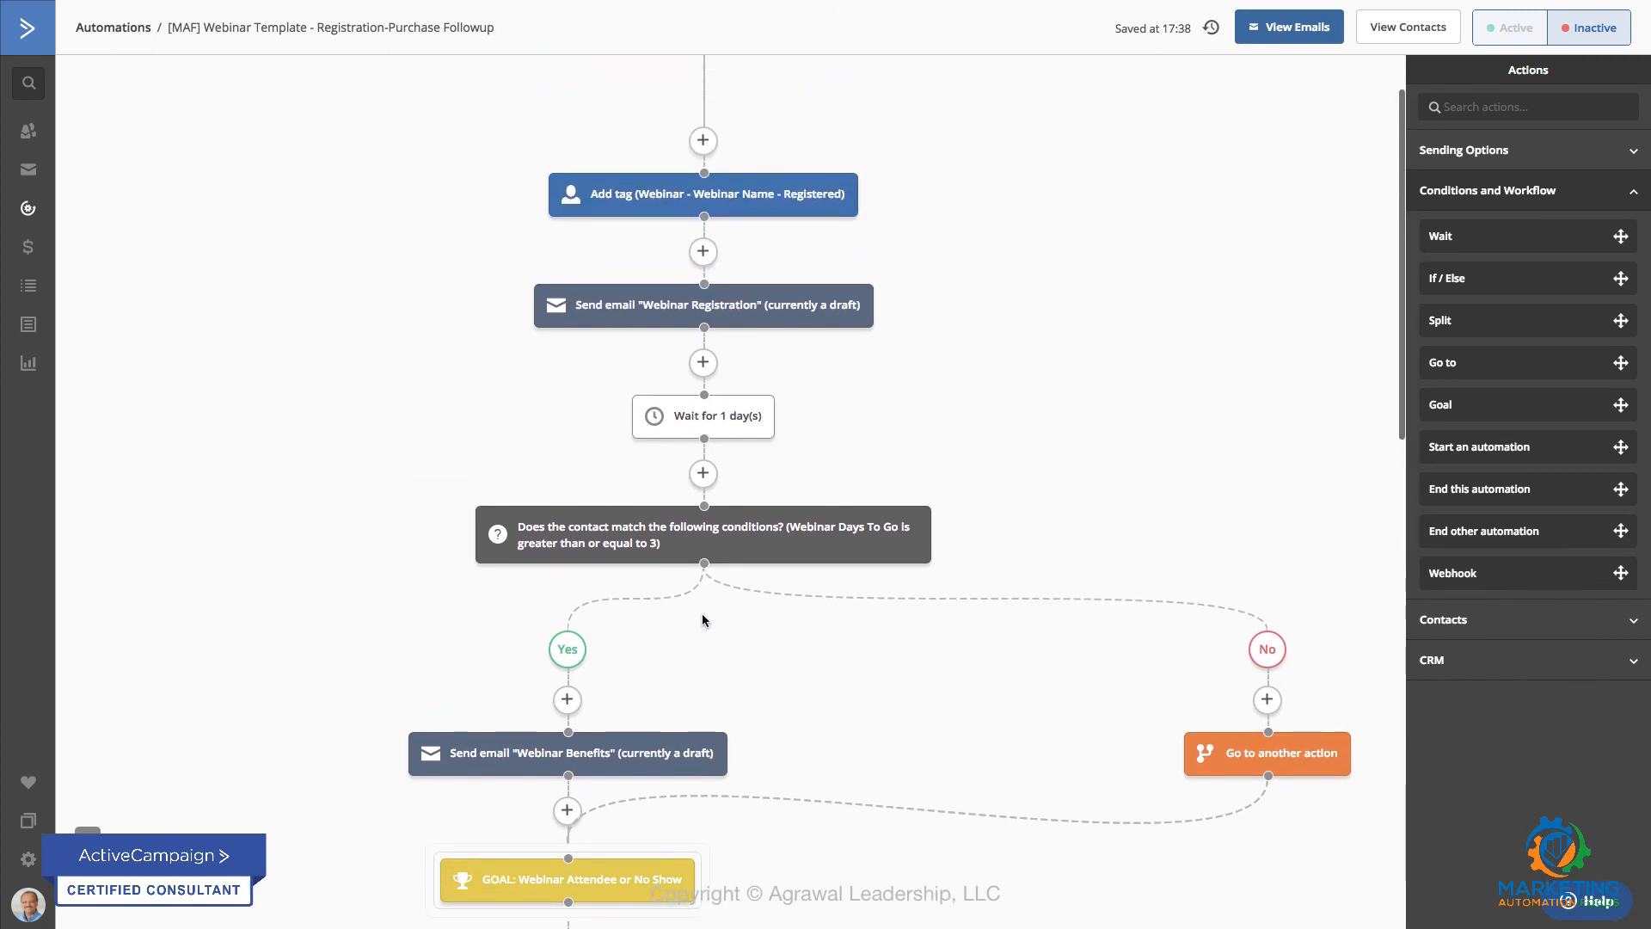
scroll(703, 618, "up", 1)
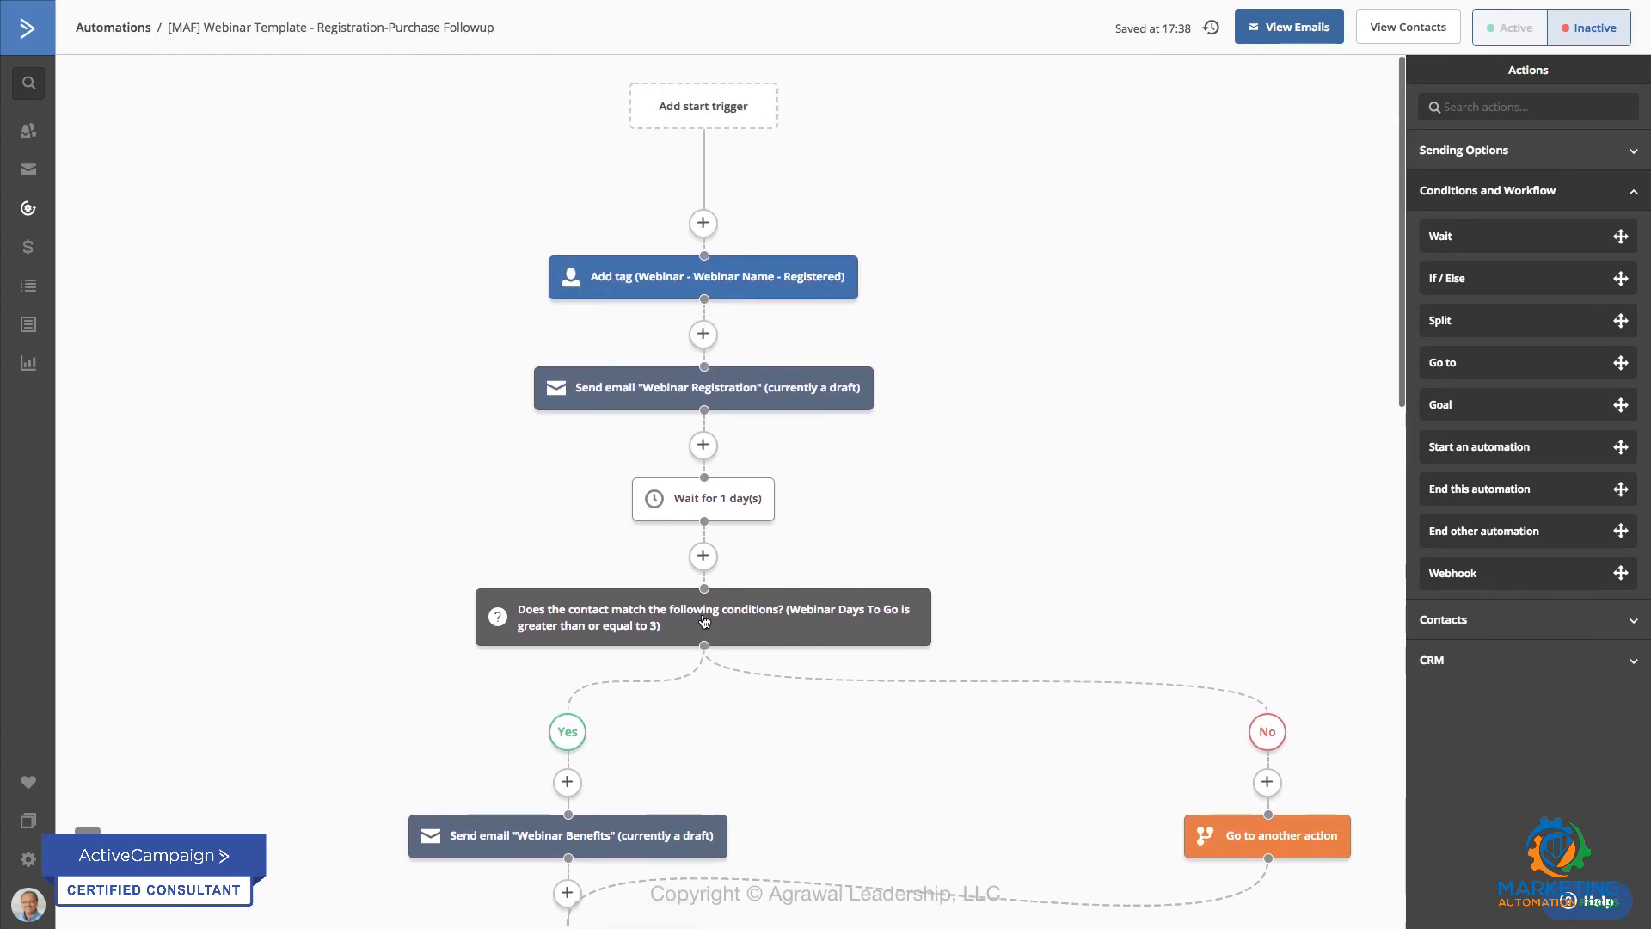